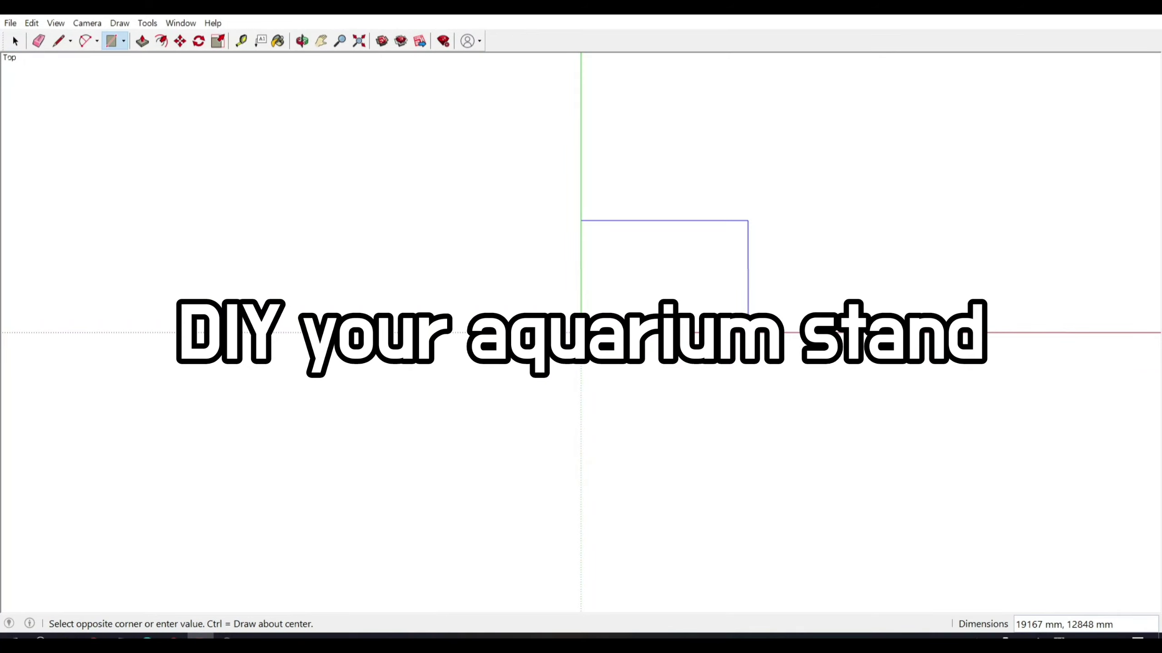
Step: Draw a 900 × 500 mm rectangle, pull it up 750 mm, and group the box
type(",50")
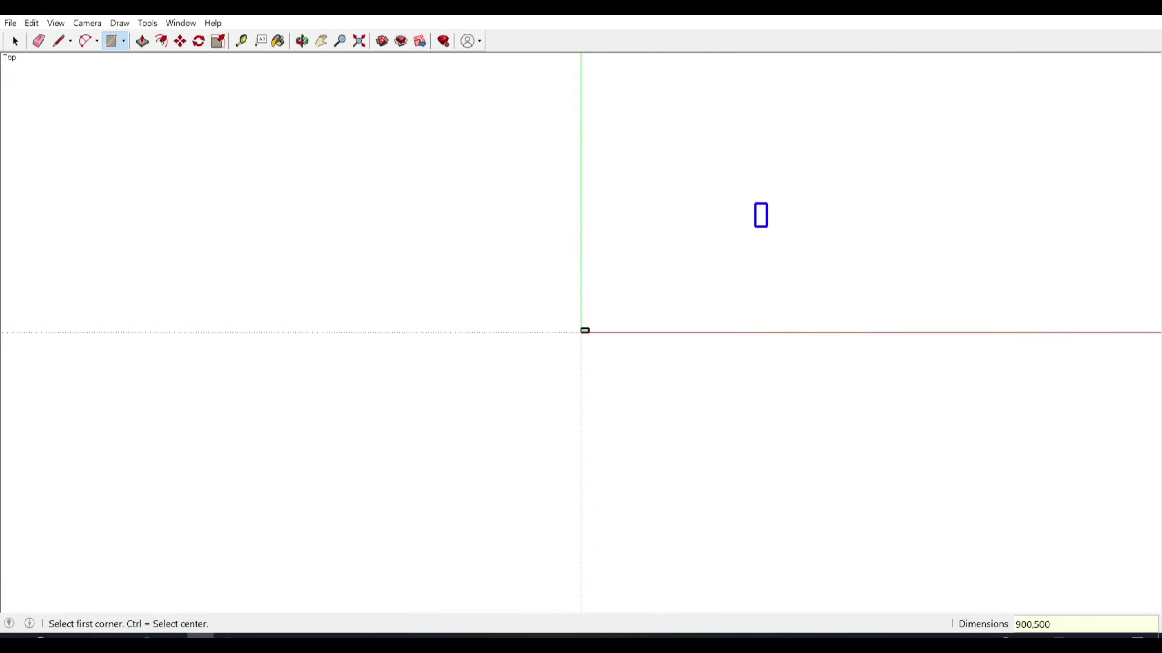
key("Return")
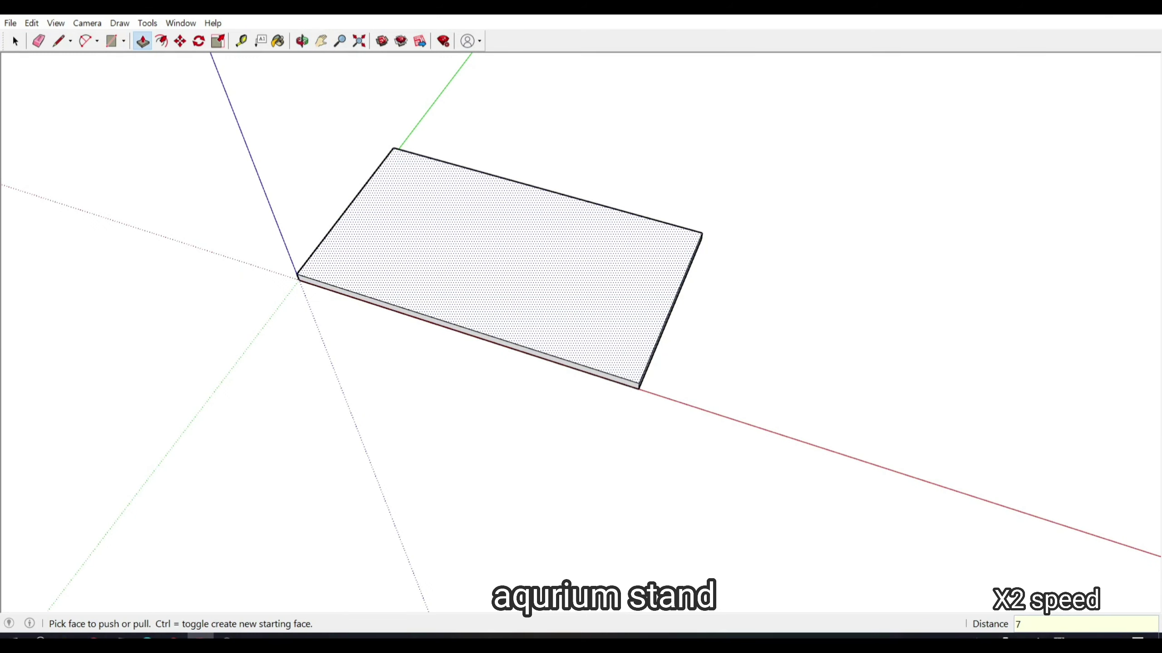
key("Return")
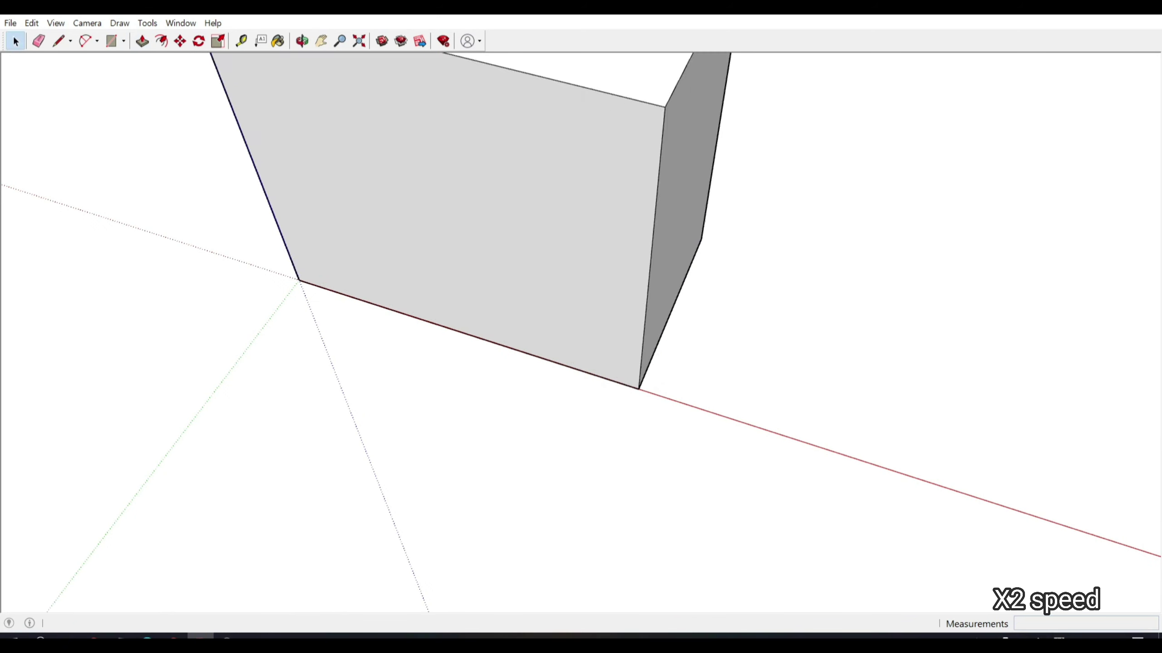
key("space")
key("ctrl+a")
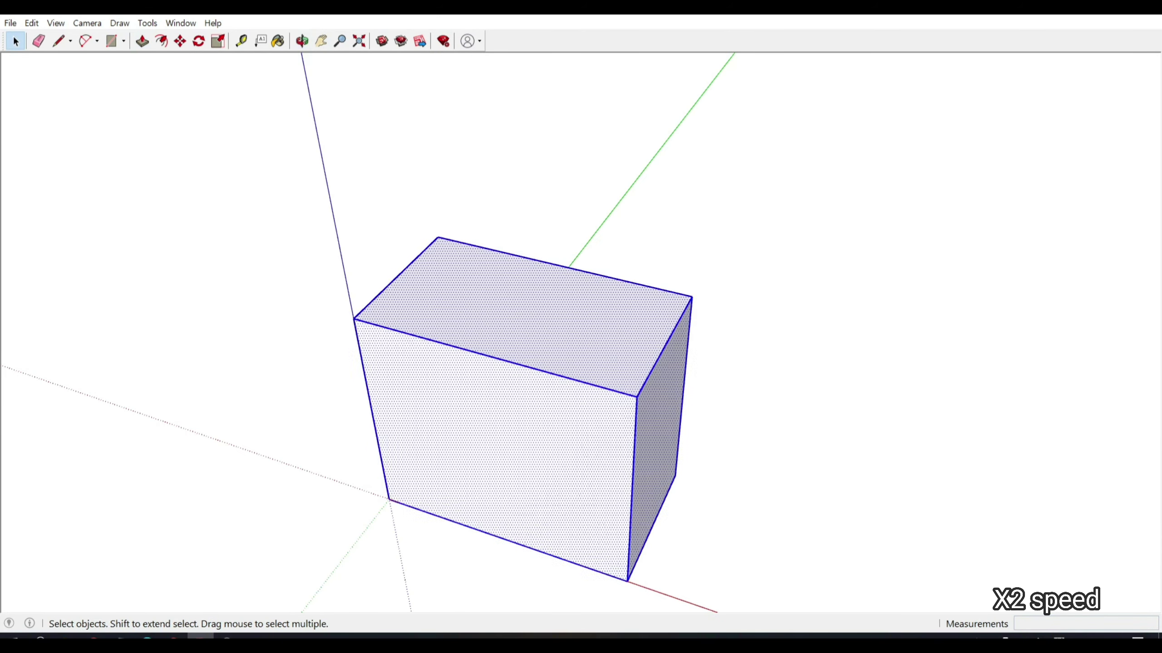
key("ctrl+g")
Step: Delete the box faces to leave a frame, then draw and extrude a tank box on top
key("Delete")
key("Delete")
key("Delete")
key("c")
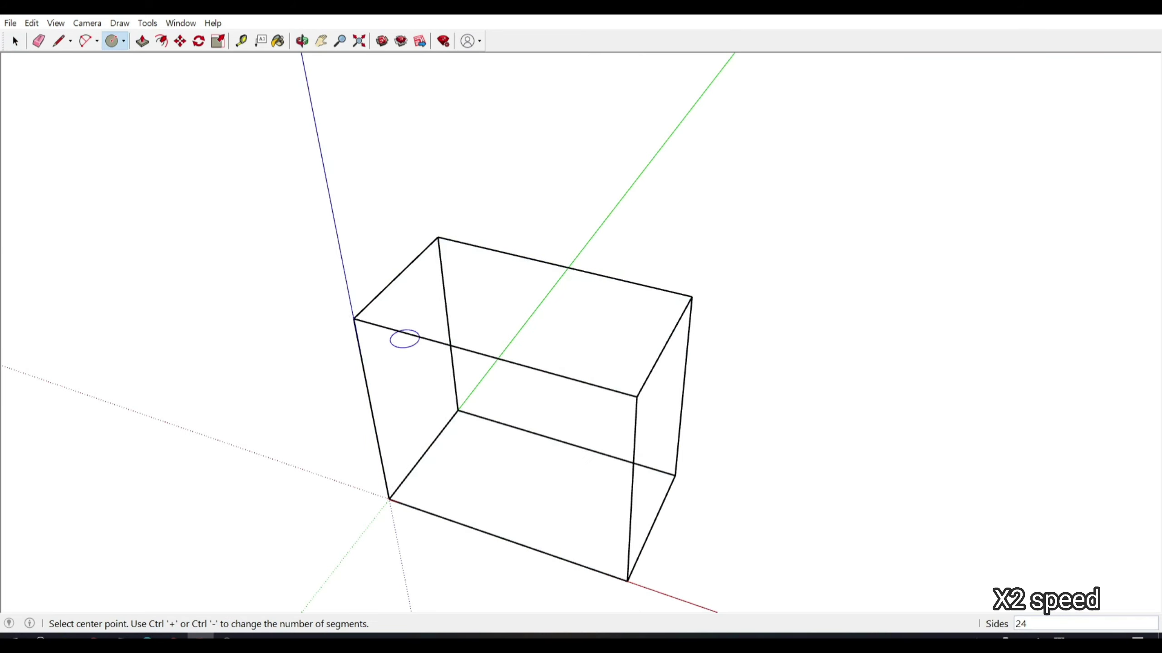
left_click(692, 296)
key("p")
left_click(522, 321)
type("50")
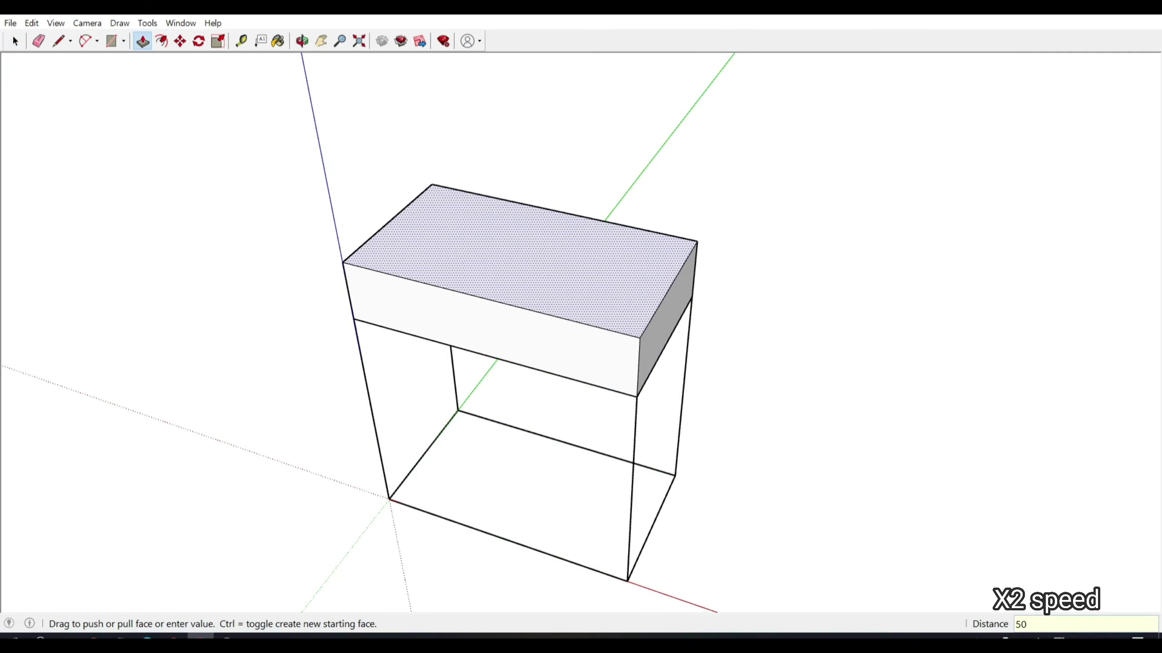
key("Return")
key("space")
Step: Offset the tank's top face inward 10 mm and push the inner face down 500 mm
key("f")
left_click(521, 114)
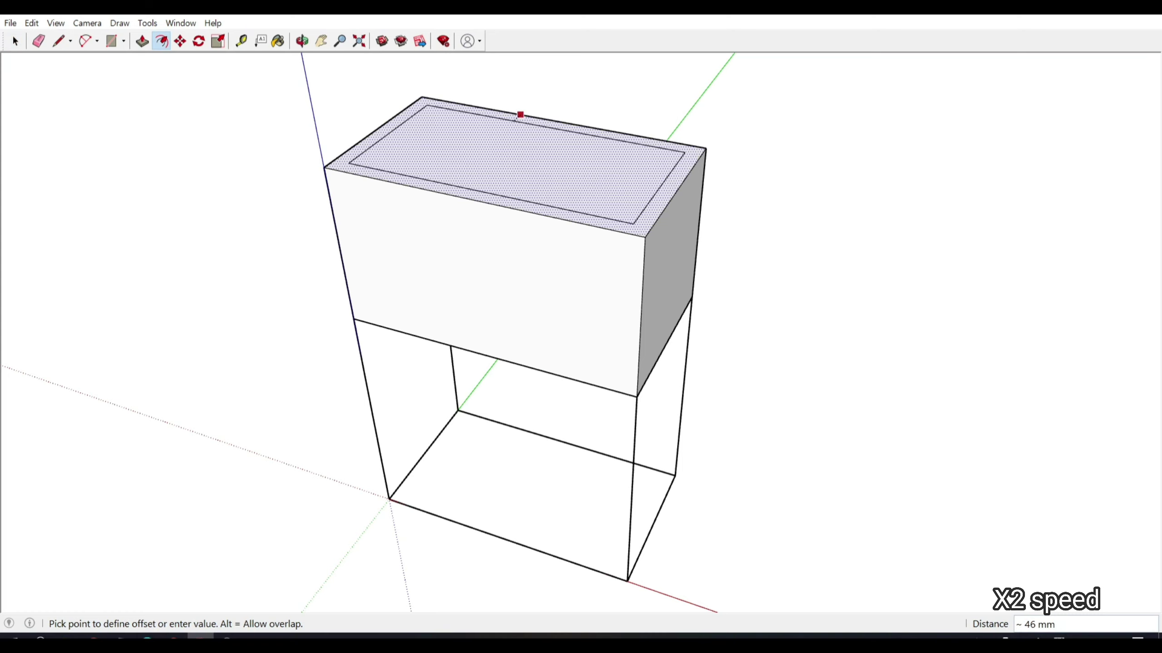
key("Return")
key("p")
left_click(511, 147)
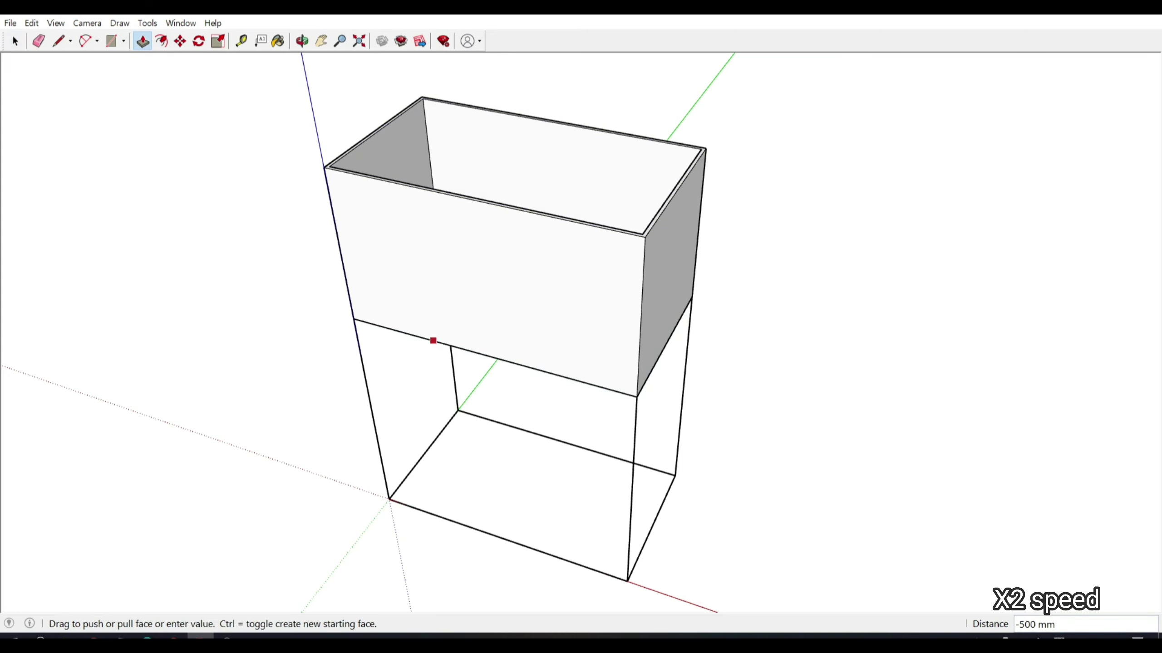
key("space")
triple_click(457, 275)
Step: Paint the tank with Color H01 from the Colors material library
key("b")
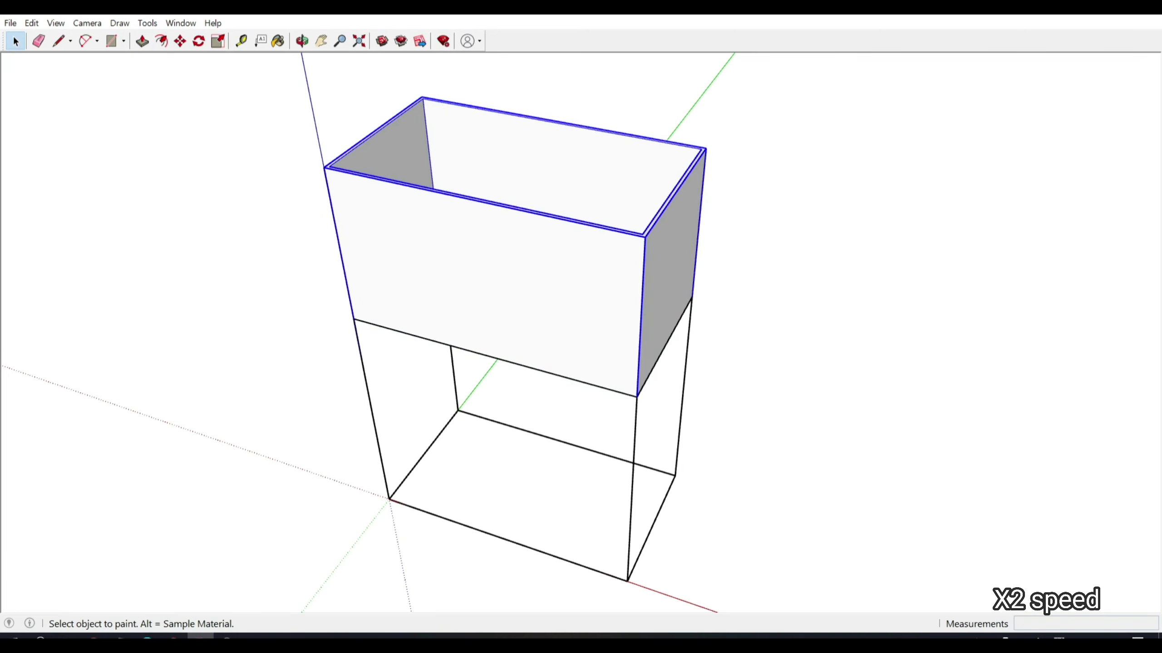
left_click(1126, 180)
left_click(1006, 161)
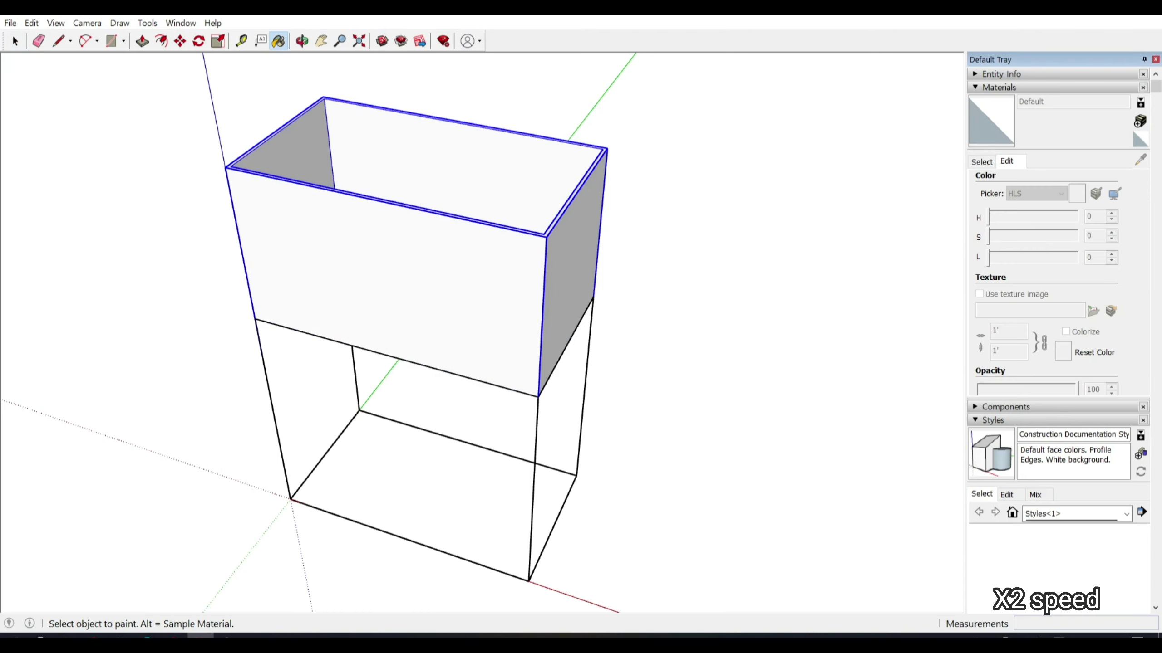
left_click(1052, 234)
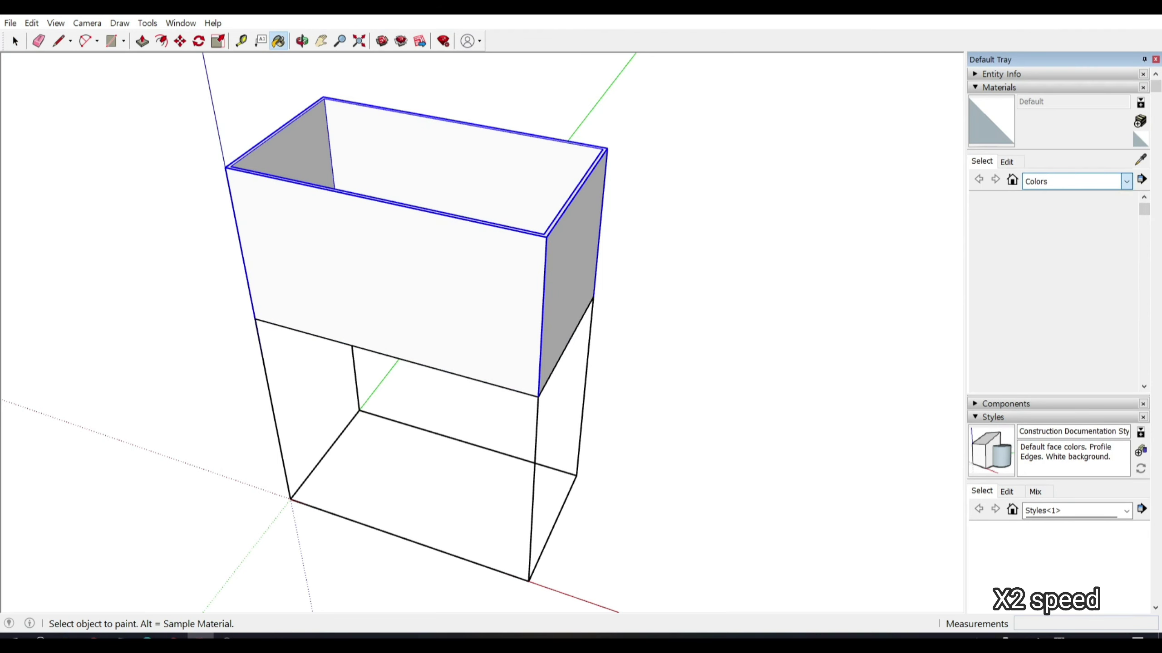
scroll(1047, 292, "down", 5)
scroll(1047, 293, "up", 5)
left_click(988, 339)
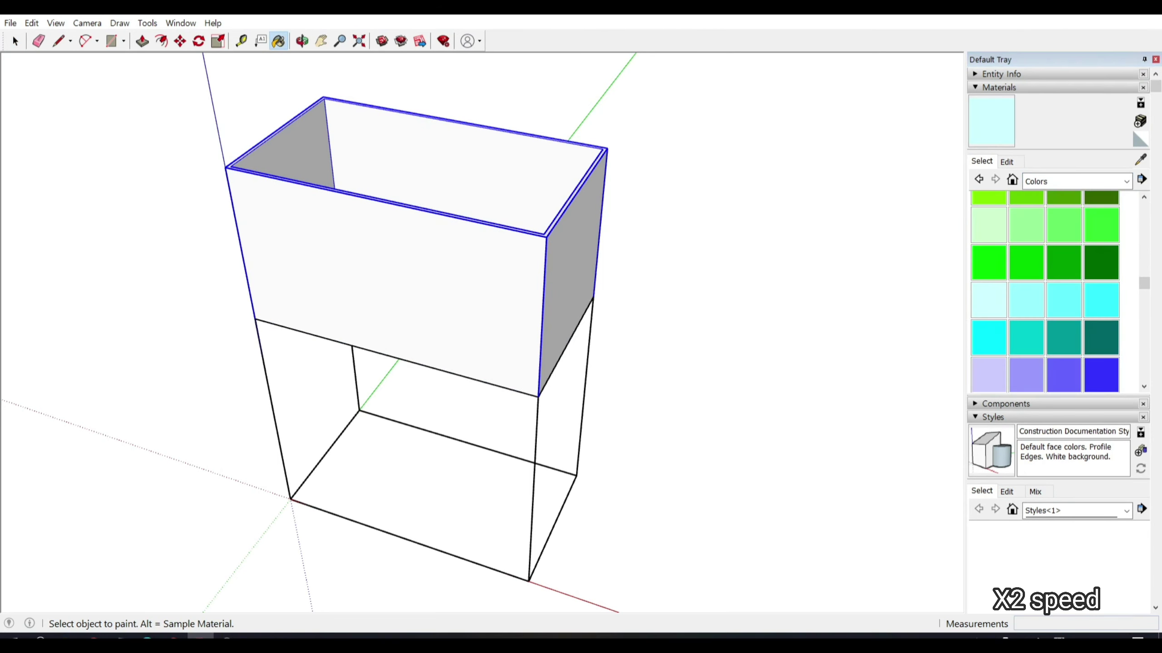
left_click(389, 275)
Step: Edit the tank material to a paler blue (L 82) at 10% opacity
left_click(1007, 162)
left_click_drag(1069, 258, 1050, 257)
mouse_move(1036, 216)
left_mouse_down()
mouse_move(1061, 217)
mouse_move(1025, 216)
mouse_move(1040, 217)
left_mouse_up()
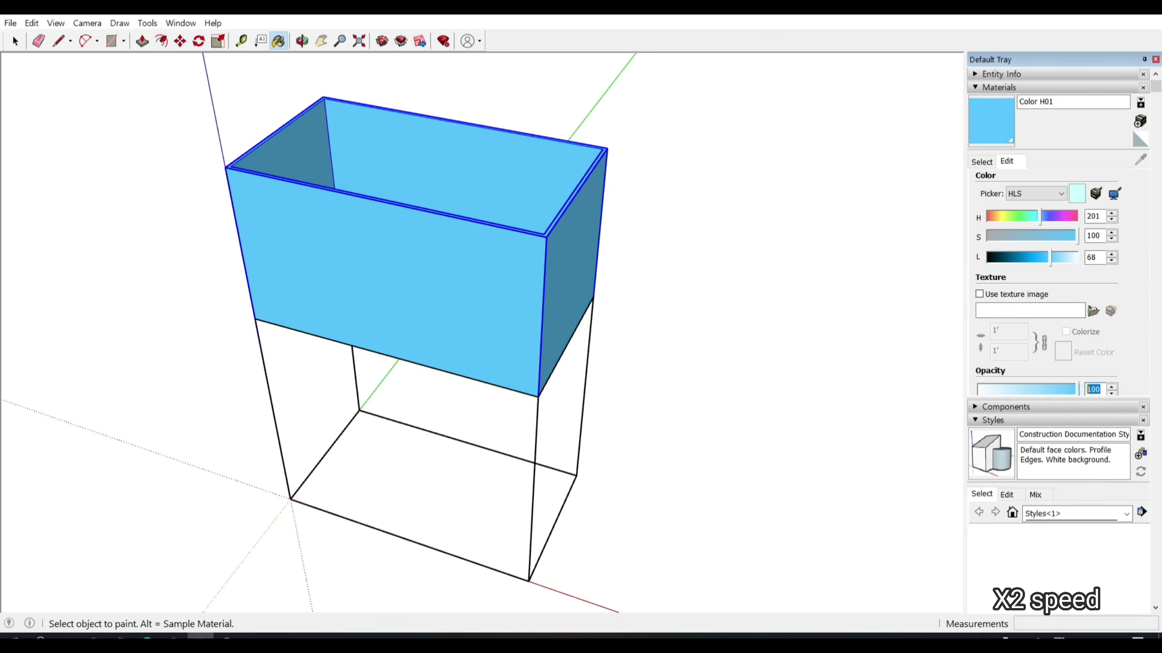
type("50")
key("BackSpace")
key("BackSpace")
type("23")
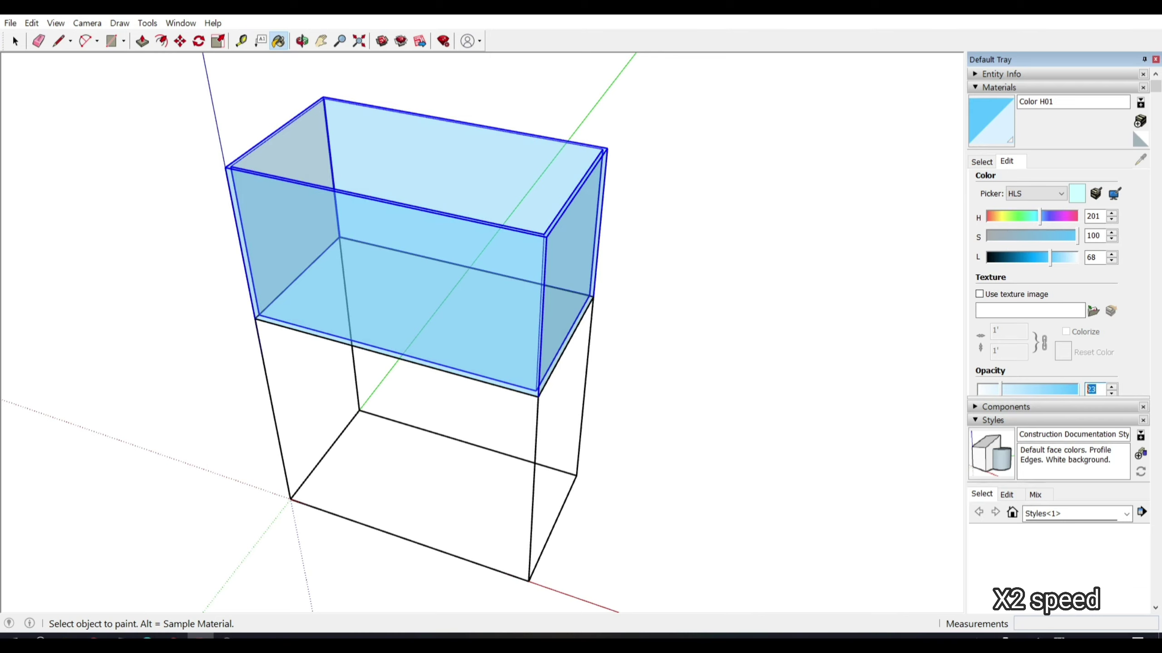
type("10")
left_click_drag(1051, 257, 1066, 257)
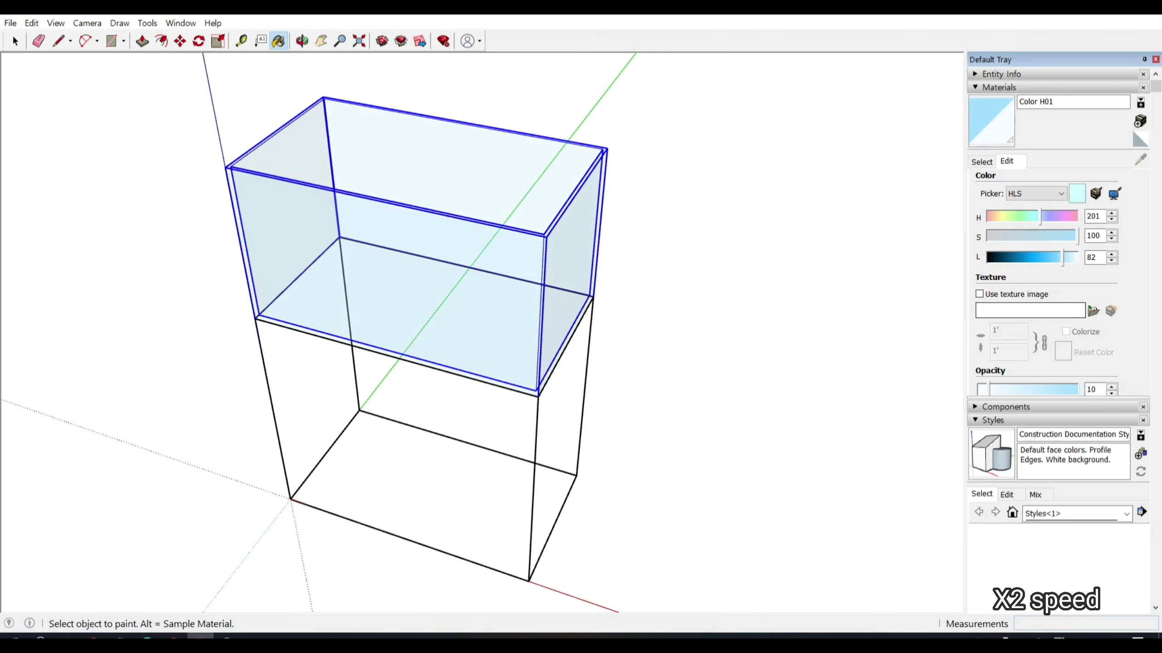
key("space")
mouse_move(480, 320)
middle_mouse_down()
mouse_move(525, 297)
mouse_move(480, 321)
middle_mouse_up()
Step: Hide the glass tank and build a thin top board over the stand frame
scroll(480, 321, "up", 2)
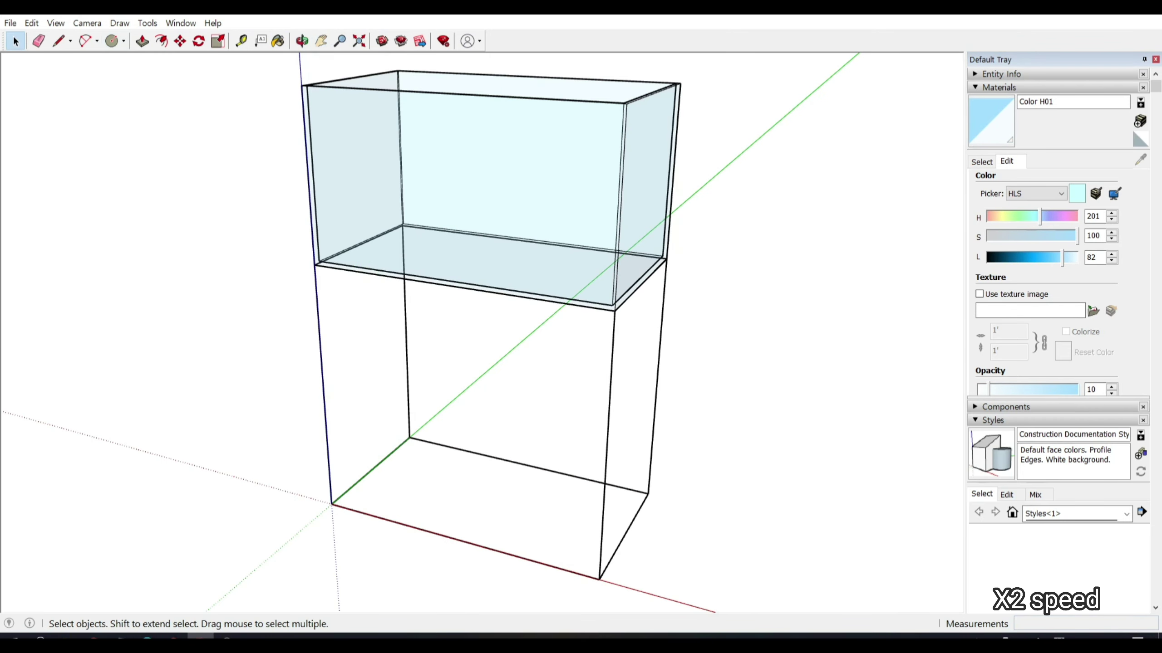
key("ctrl+z")
key("c")
left_click(666, 259)
key("p")
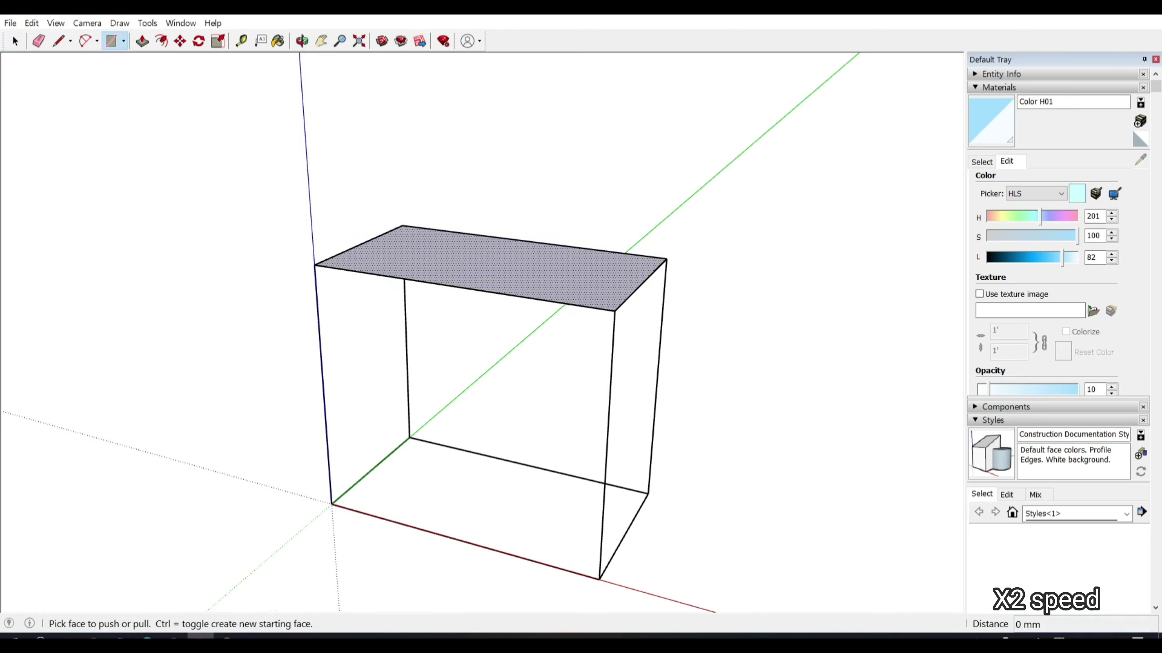
left_click(489, 270)
key("Return")
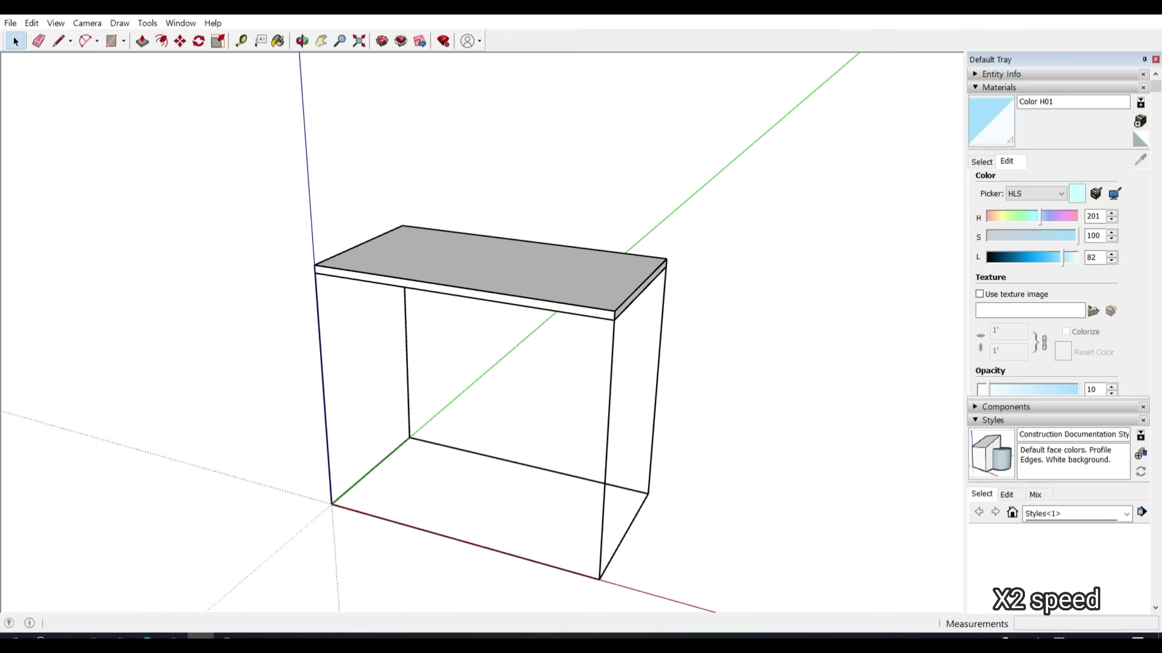
key("space")
Step: Copy the top board down to form a matching bottom board
left_click(490, 274)
middle_click_drag(489, 366, 503, 347)
key("m")
left_click(594, 349)
middle_click_drag(594, 349, 599, 229)
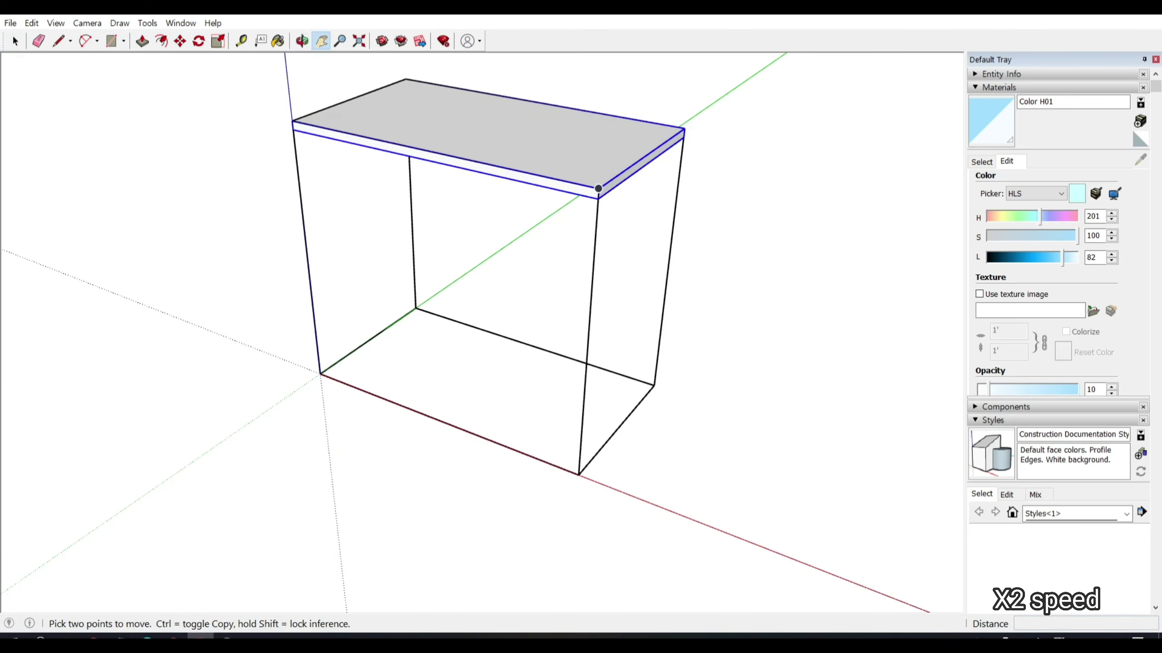
left_click(602, 193)
left_click(595, 430)
key("space")
key("p")
Step: Add a thin right side panel from the bottom board up to the top board
key("r")
left_click(579, 468)
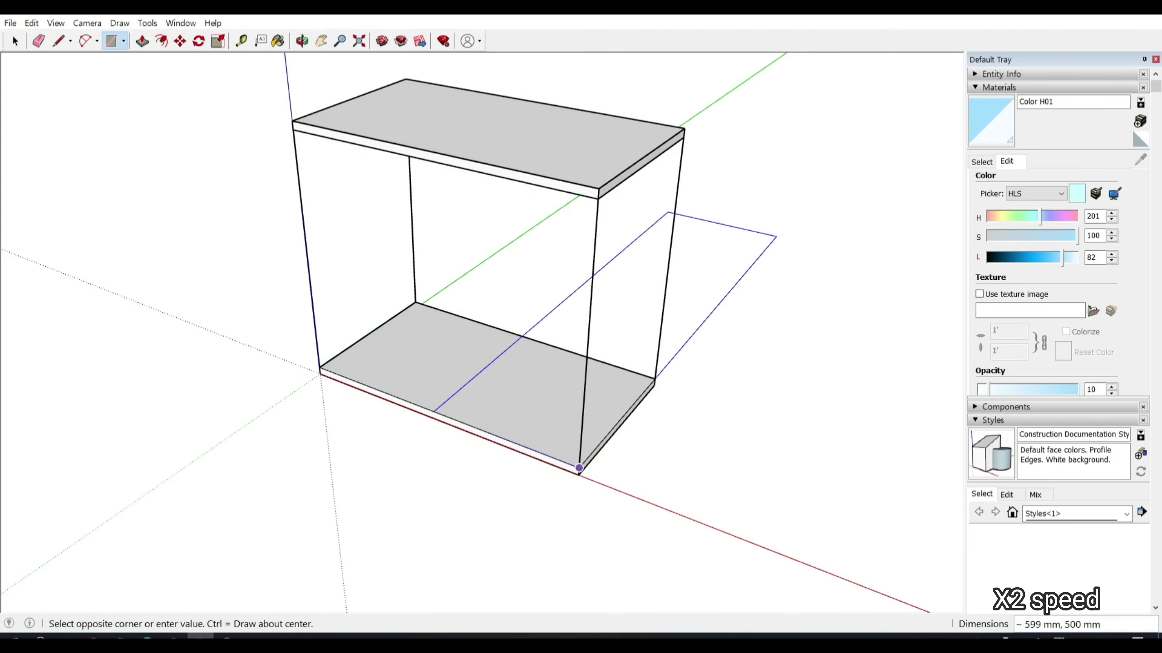
left_click(683, 137)
key("p")
left_click(673, 174)
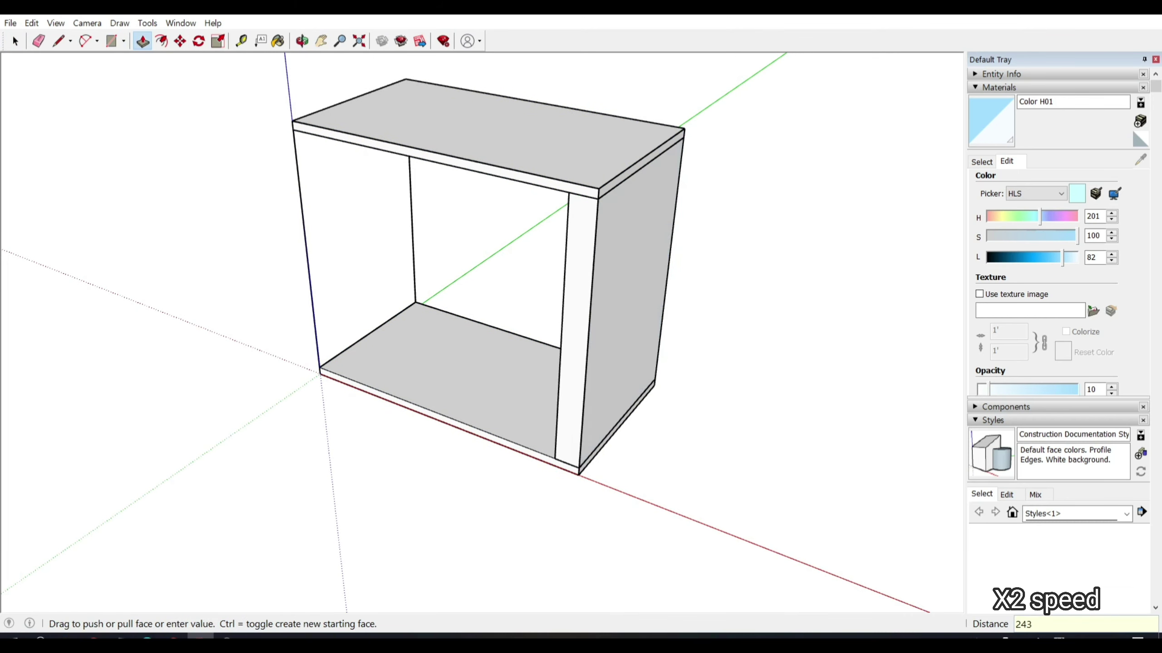
key("space")
key("p")
left_click(581, 320)
left_click(595, 275)
key("space")
triple_click(631, 275)
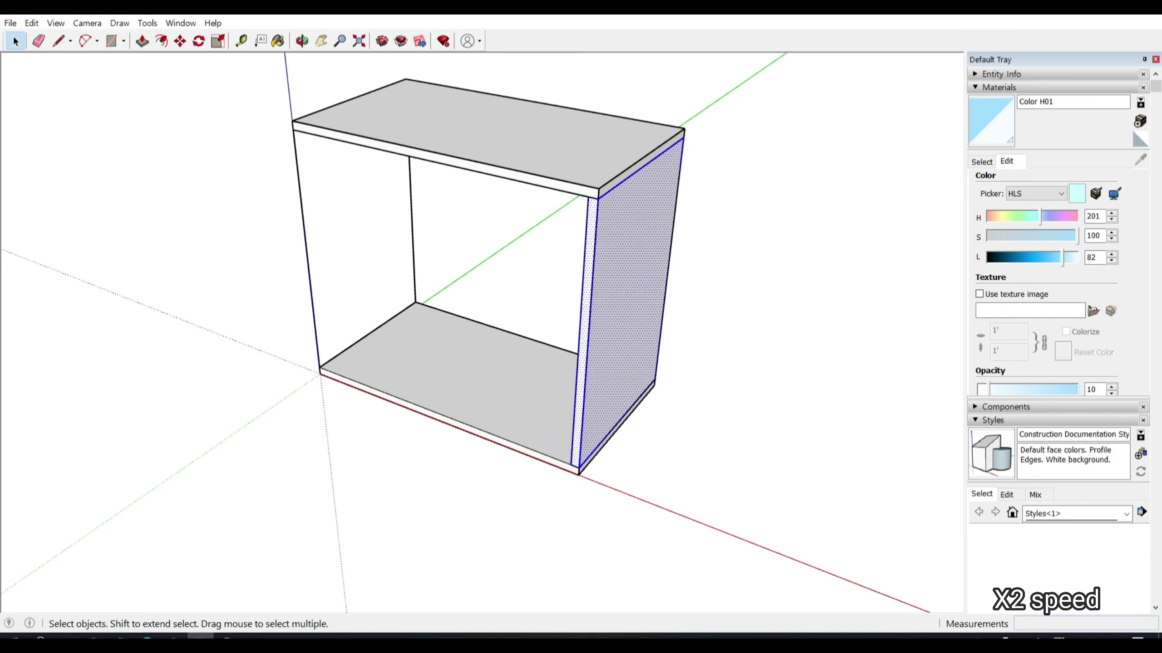
Step: Paint the side panel with Wood Floor from the Wood library, texture width 300 mm
key("b")
left_click(982, 161)
left_click(1126, 181)
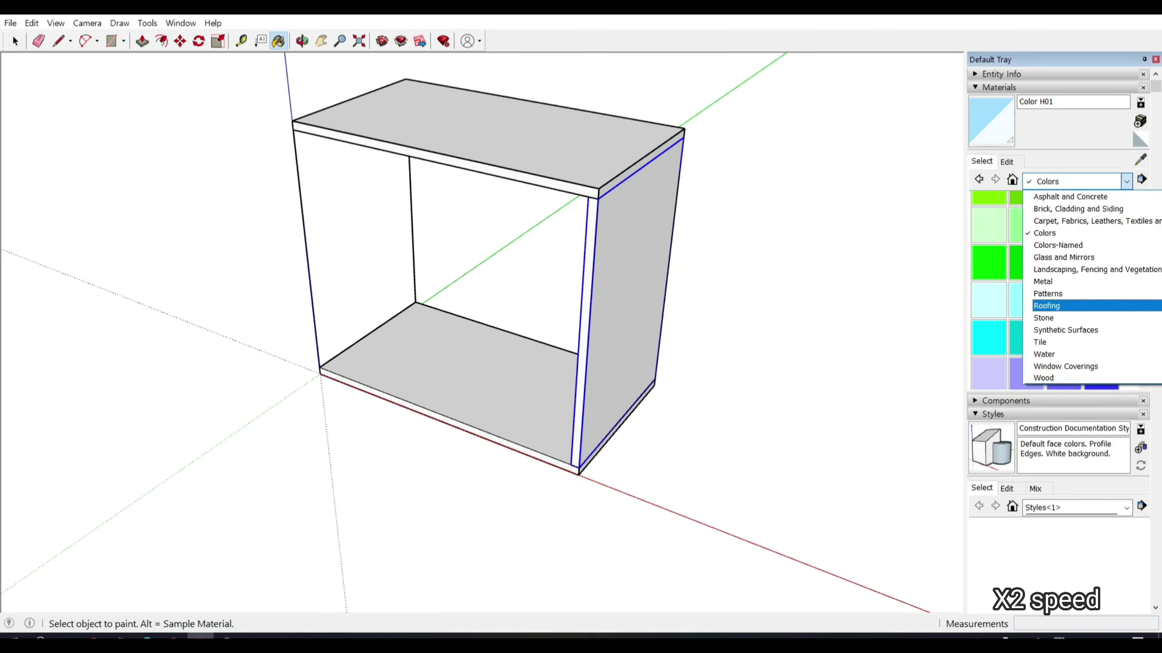
left_click(1043, 378)
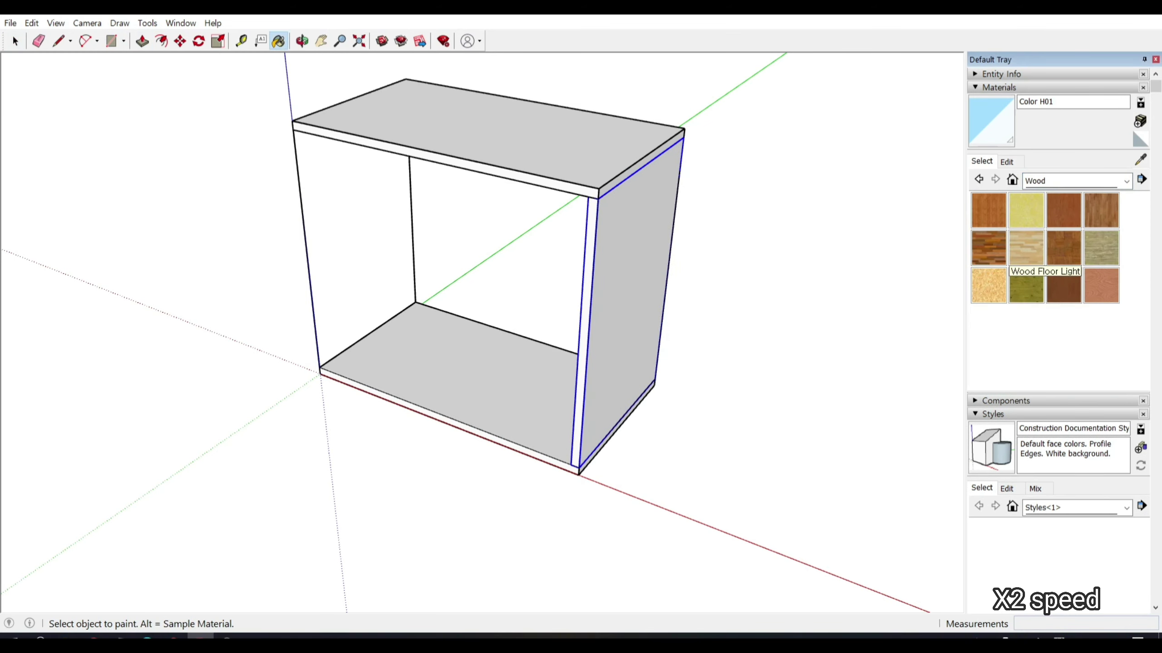
left_click(627, 284)
left_click(627, 283)
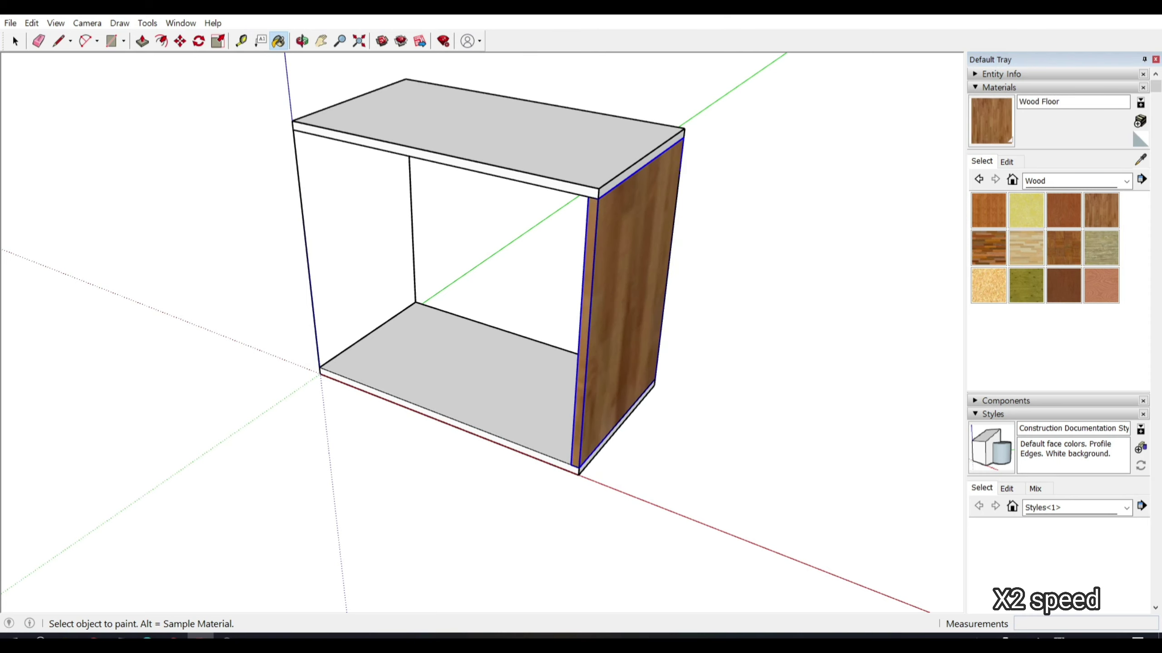
left_click(1006, 161)
double_click(1002, 330)
type("7")
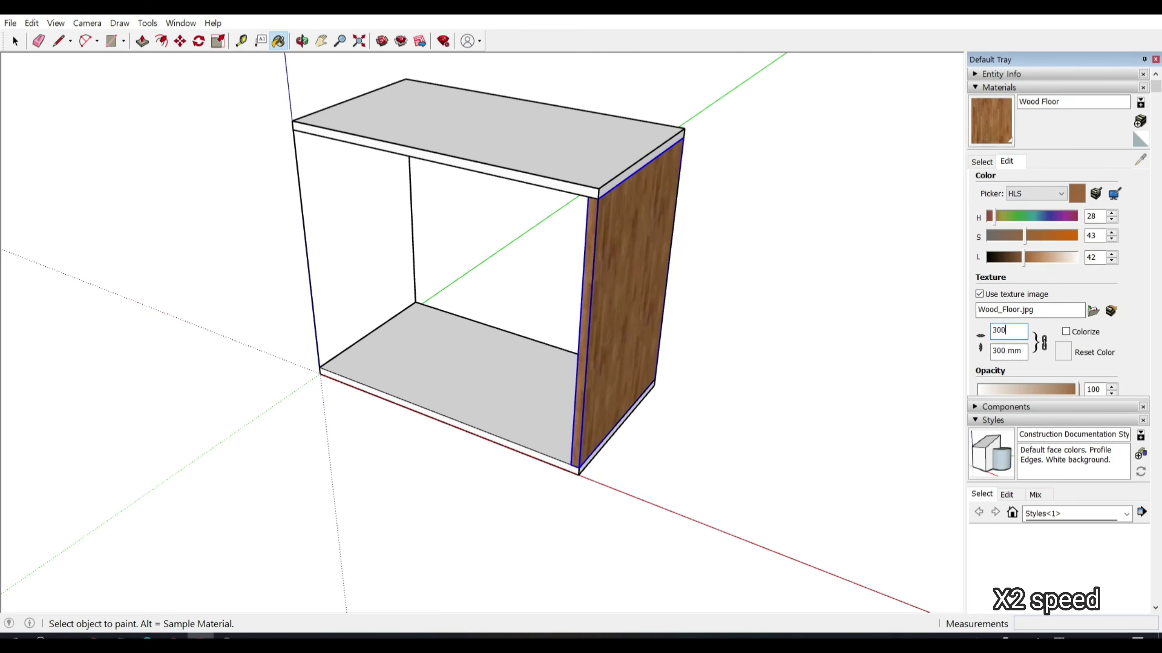
key("Return")
key("Return")
type("300mm")
key("Return")
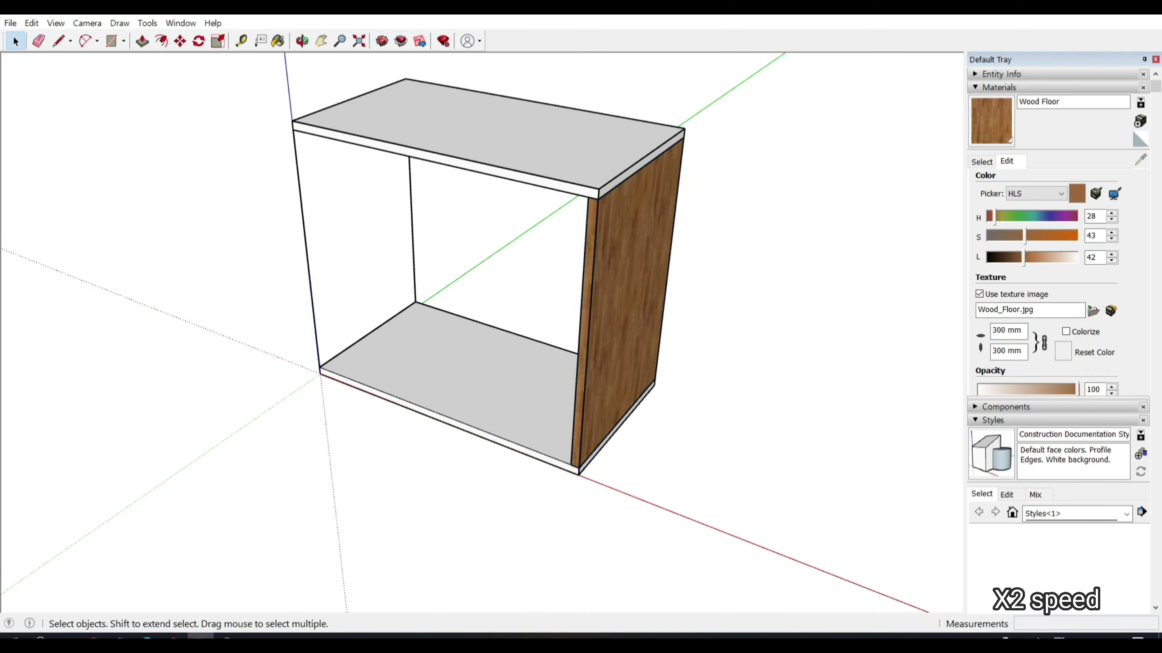
Step: Paint the top and bottom boards with the wood texture at 300 mm width
middle_click_drag(522, 274, 594, 274)
left_click_drag(521, 275, 641, 229)
key("space")
left_click(981, 162)
left_click(1026, 247)
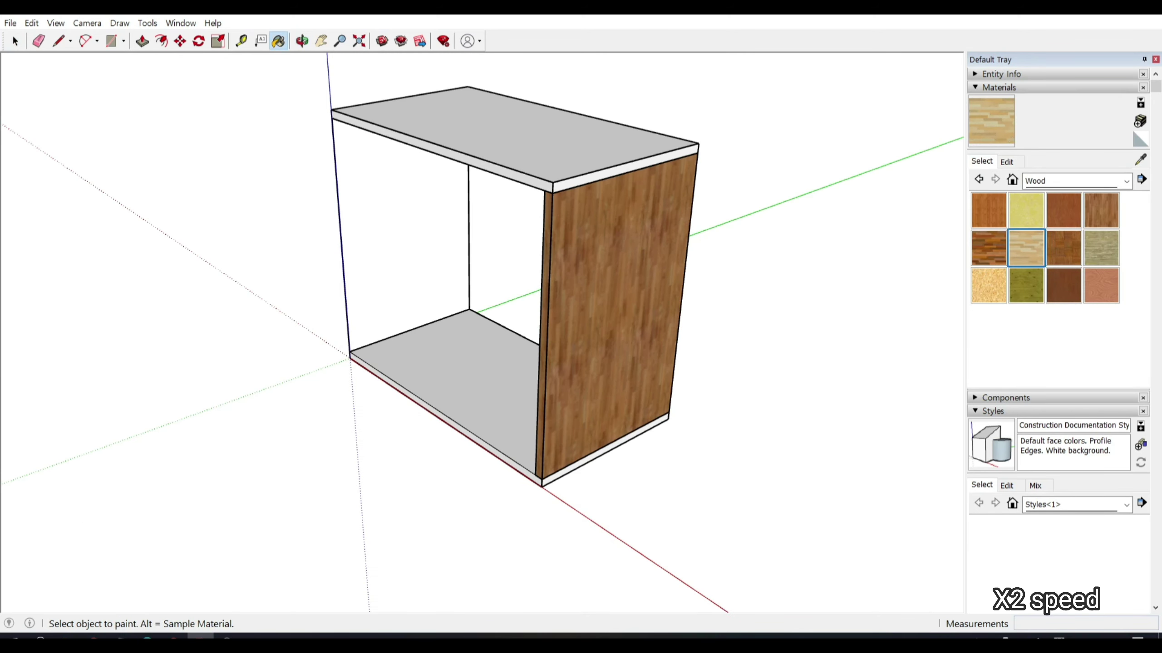
left_click(613, 311)
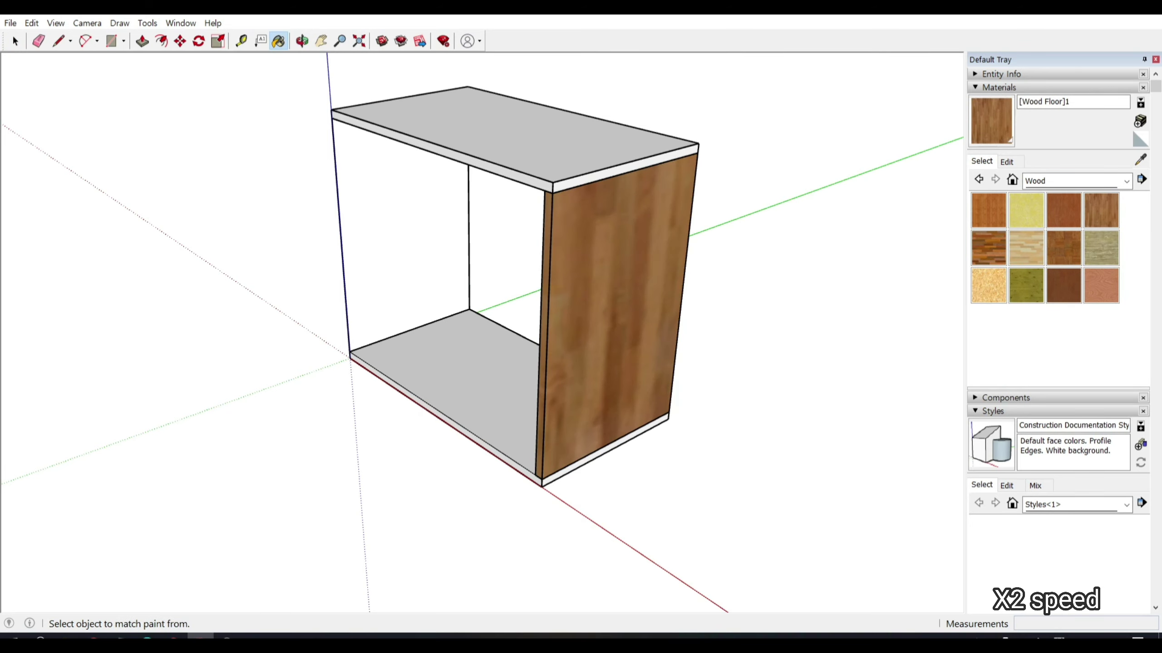
left_click(1007, 161)
type("300")
key("Return")
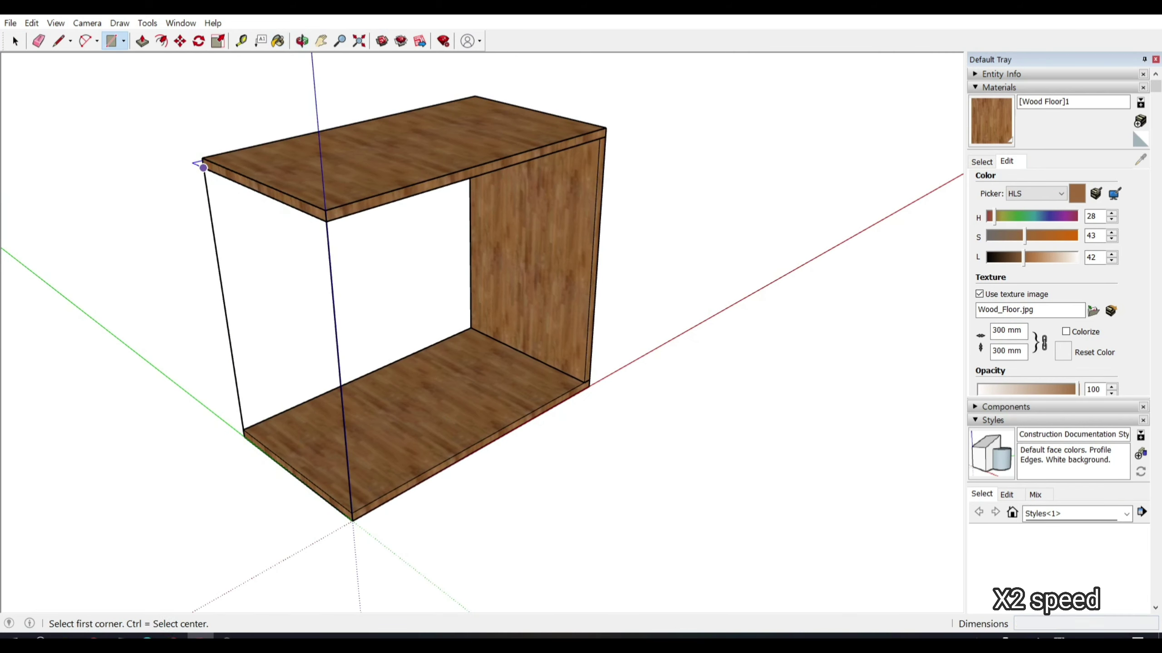
Step: Build the second side panel and resize the bottom shelf face to fit
left_click(344, 507)
key("p")
left_click(329, 476)
type("24")
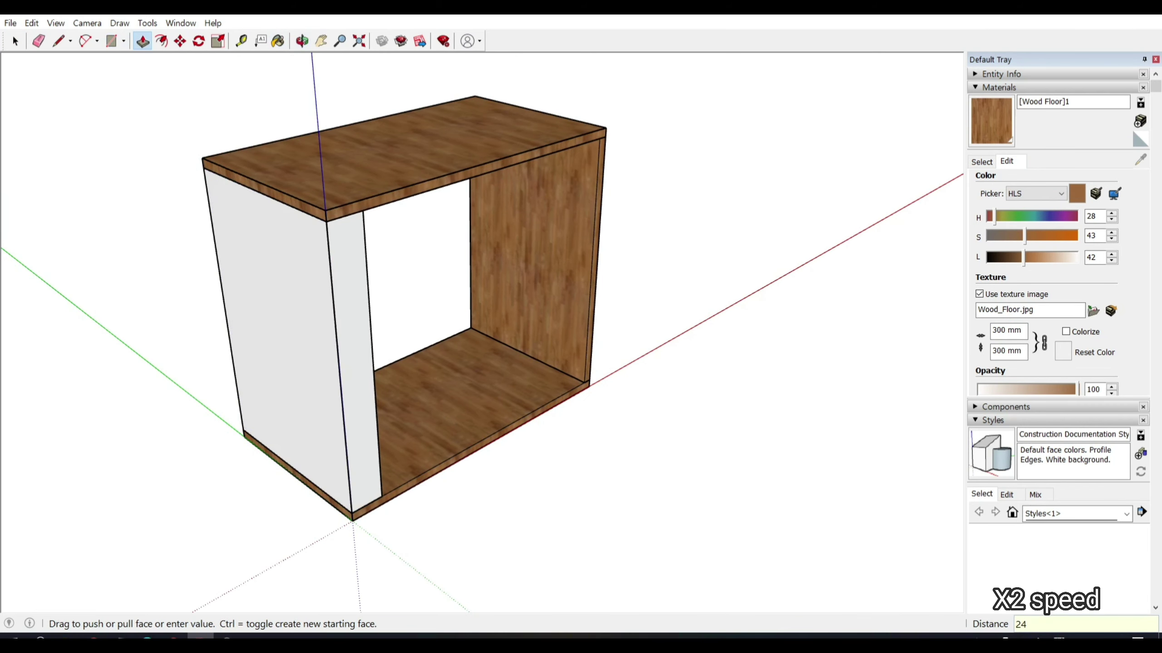
key("Return")
key("space")
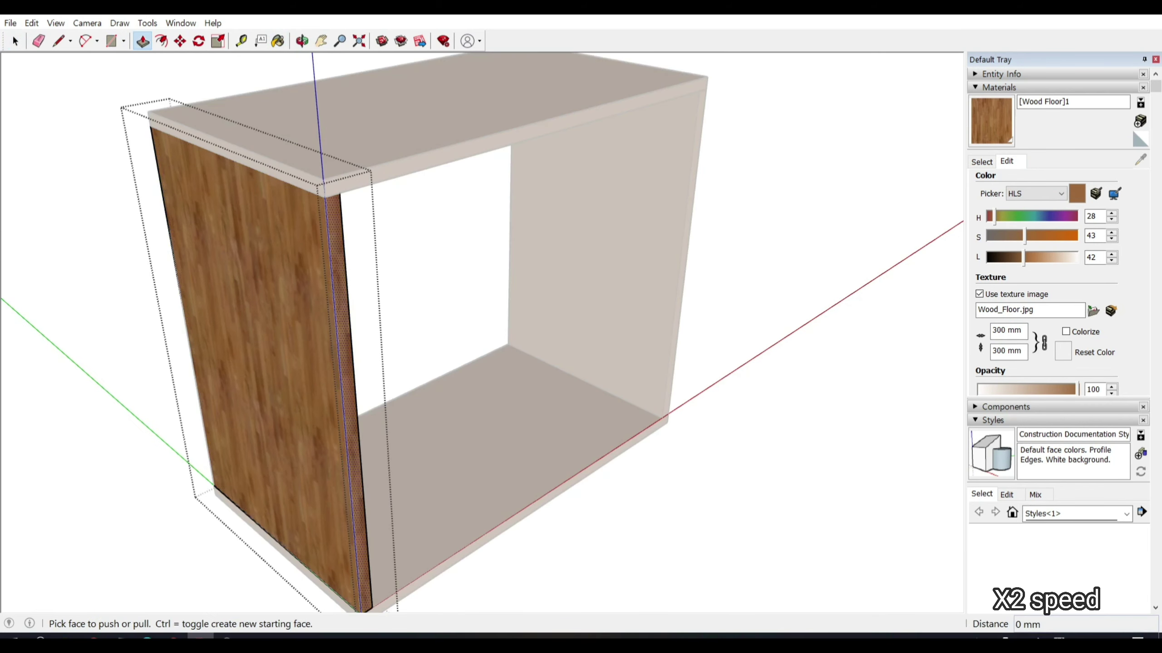
left_click(347, 412)
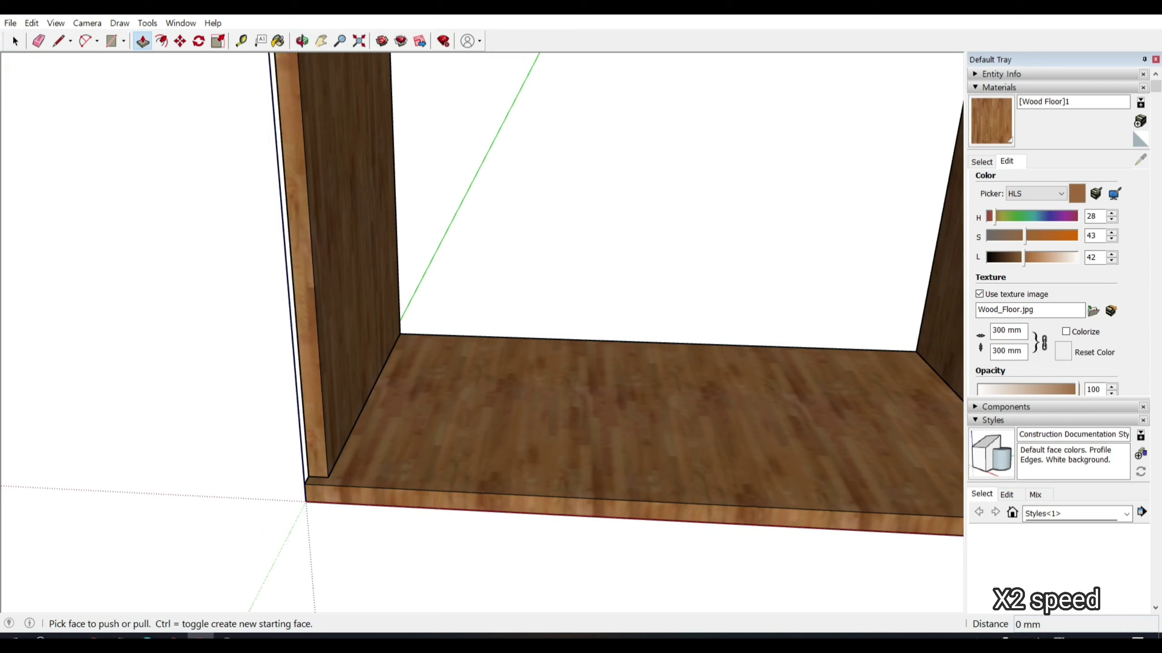
left_click(320, 496)
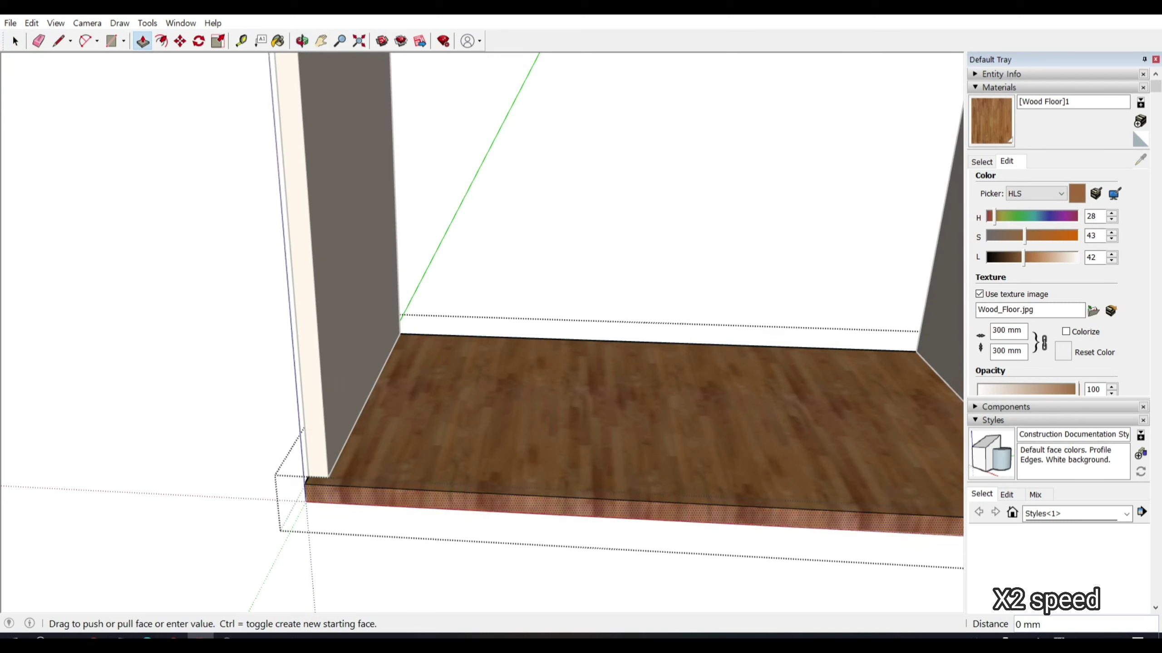
left_click(324, 514)
Step: Draw a kick plate along the bottom front and raise it about 97 mm
key("c")
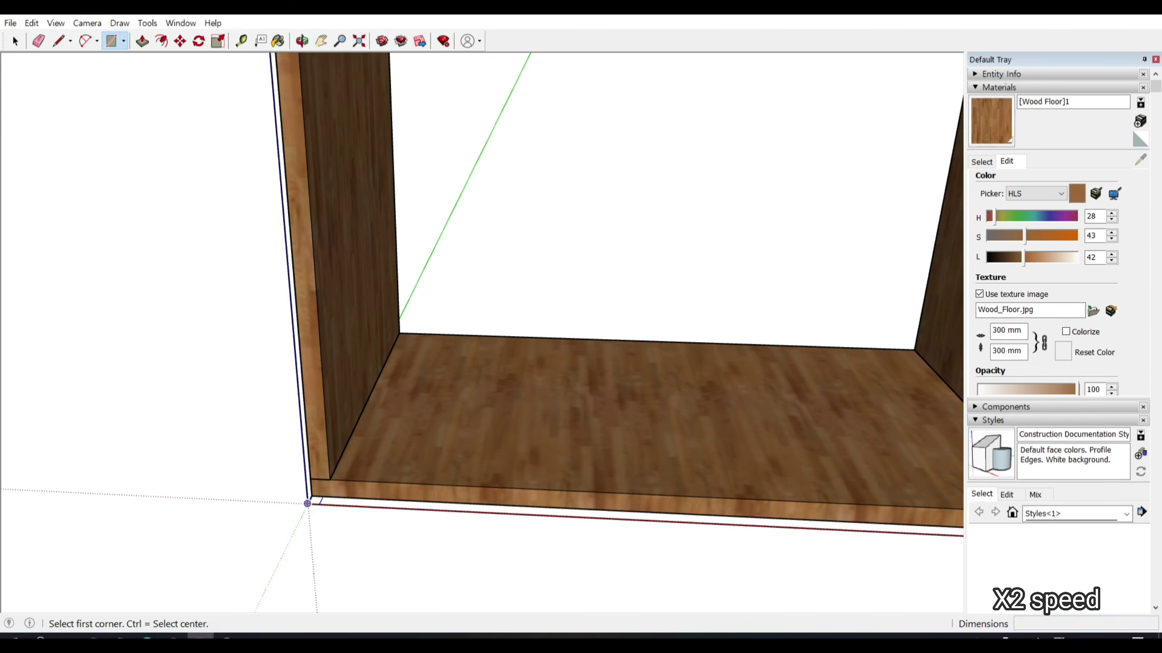
left_click(307, 503)
middle_click_drag(503, 321, 412, 298)
left_click(791, 510)
key("p")
left_click_drag(411, 494, 411, 414)
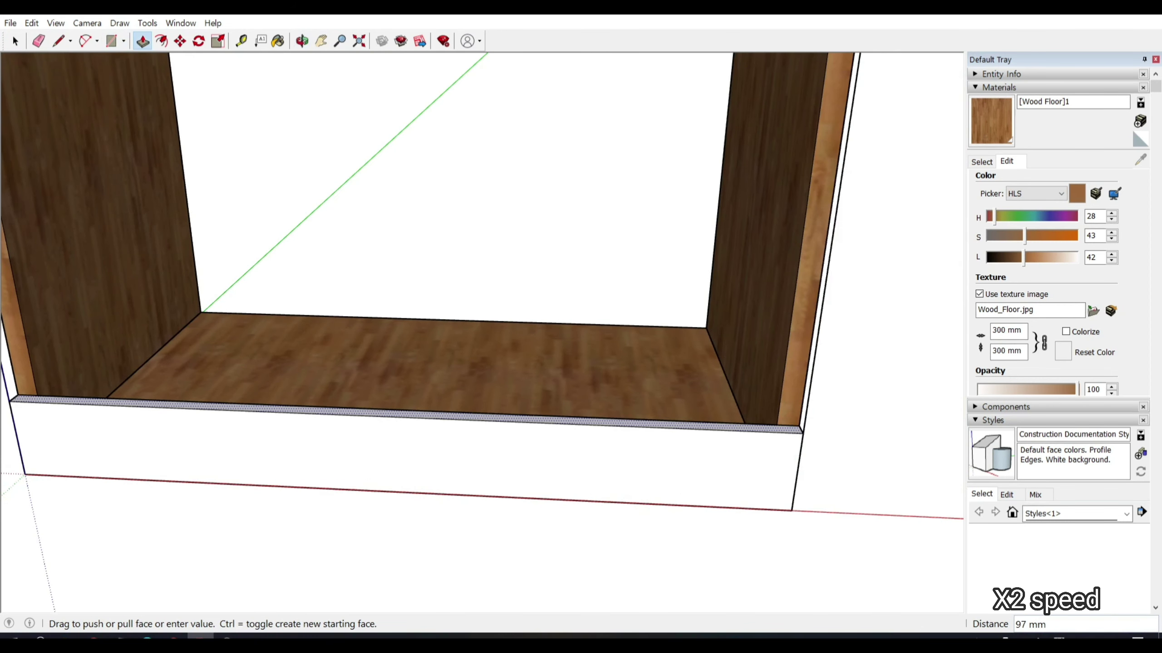
key("space")
Step: Copy the kick plate up to the top front as a rail
mouse_move(458, 320)
middle_mouse_down()
mouse_move(503, 298)
mouse_move(590, 513)
mouse_move(598, 378)
mouse_move(571, 252)
middle_mouse_up()
key("m")
left_click(592, 514)
key("ctrl")
left_click(570, 252)
key("p")
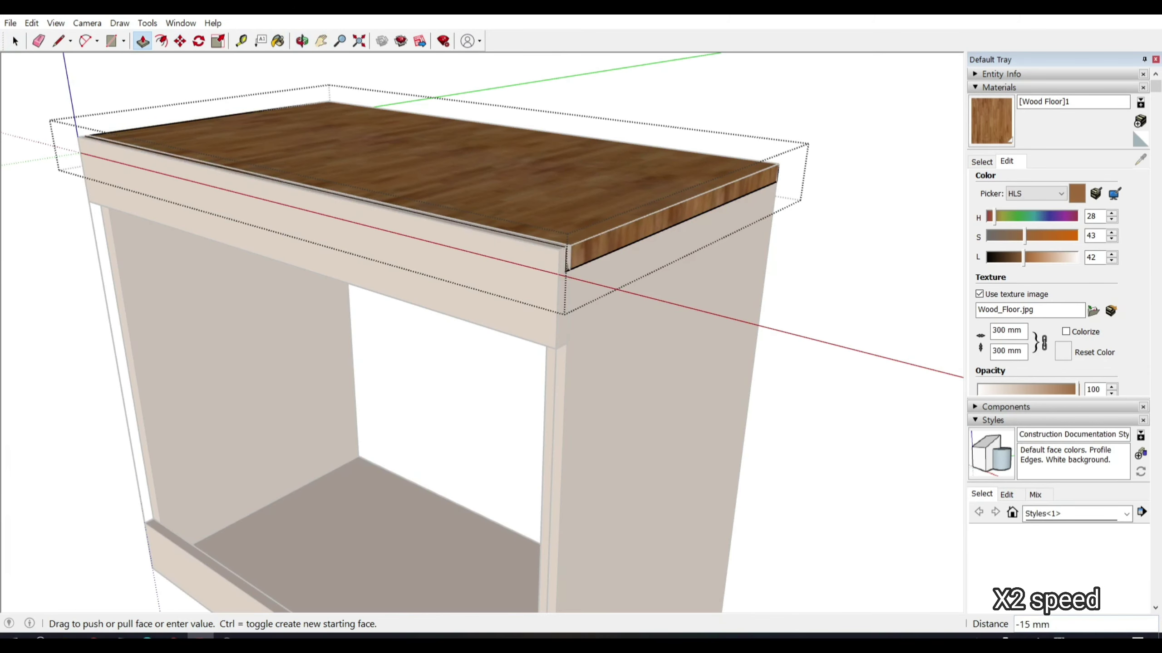
key("space")
middle_click_drag(549, 320, 640, 320)
left_click_drag(549, 321, 503, 228)
Step: Push/Pull the top rail and bottom kick plate to their final sizes
double_click(388, 197)
key("p")
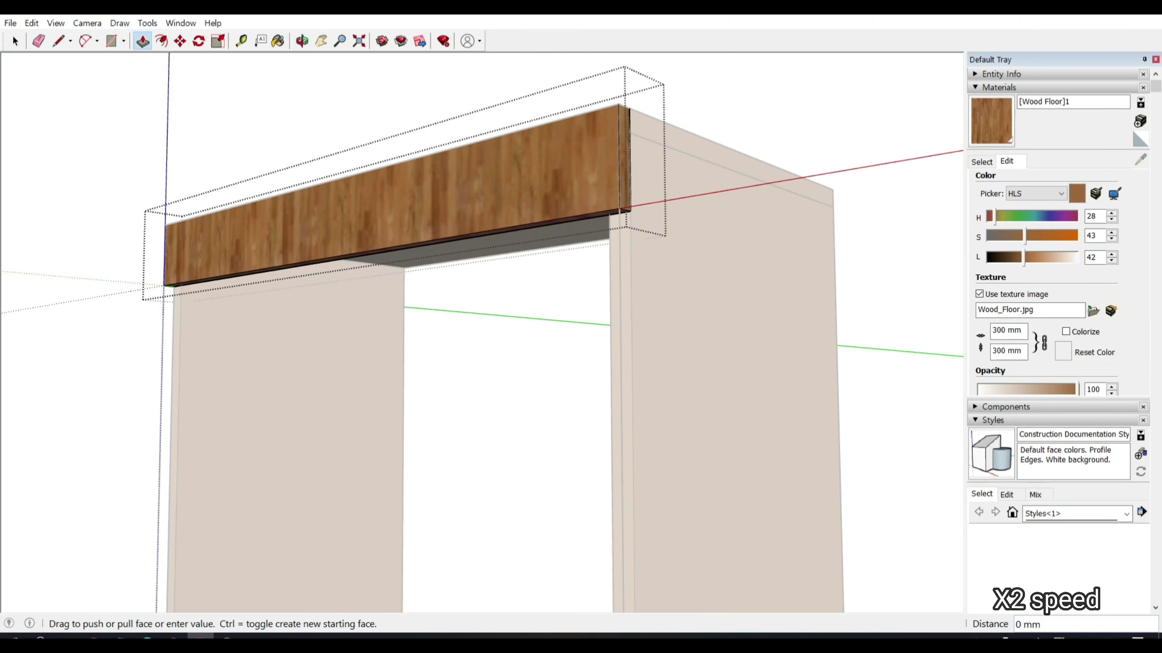
left_click(412, 247)
key("Return")
middle_click_drag(549, 320, 526, 412)
key("space")
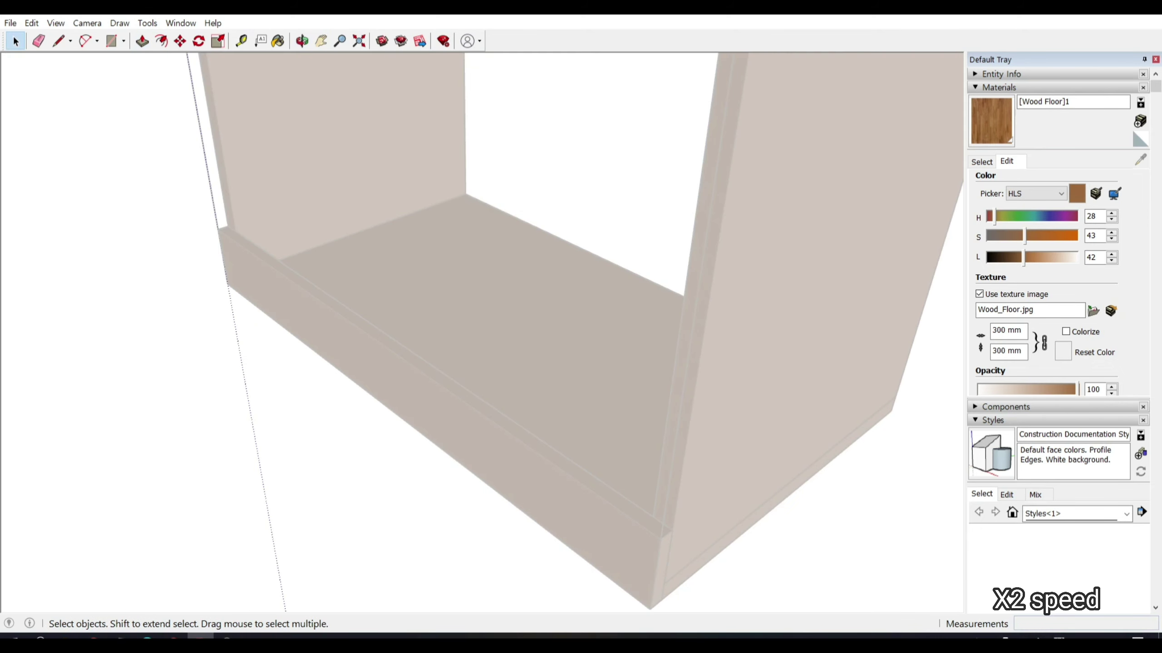
key("p")
left_click_drag(508, 460, 567, 357)
type("50")
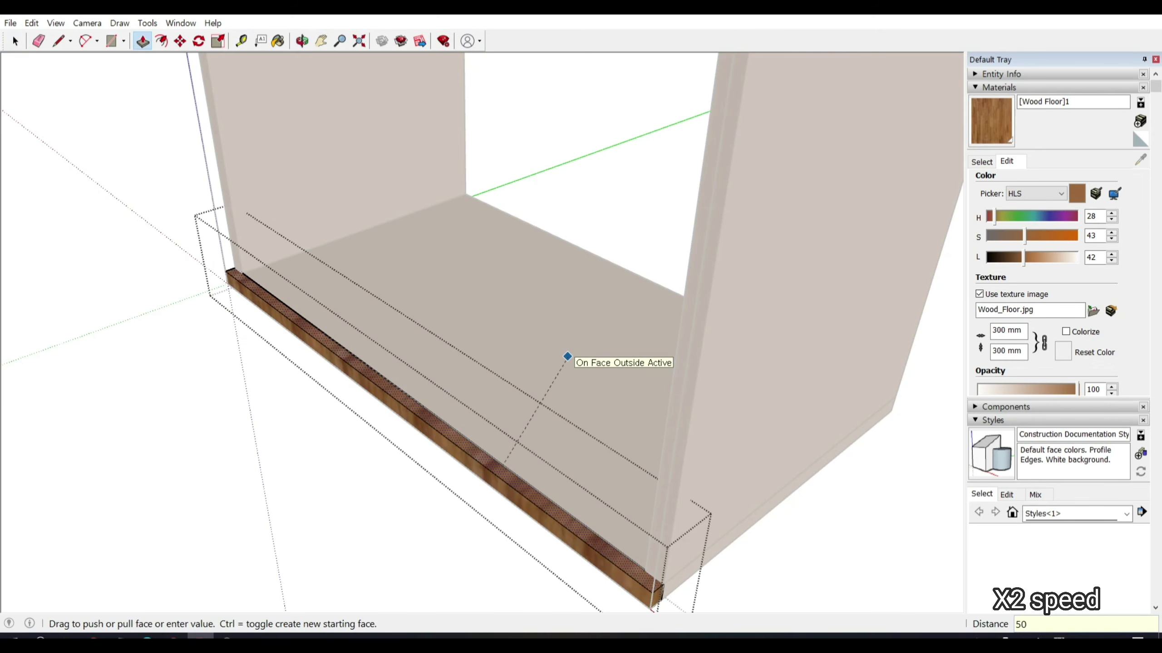
key("Return")
middle_click_drag(567, 357, 205, 99)
Step: Draw a rectangle from the top inner corner and extrude it into the upper panel
key("c")
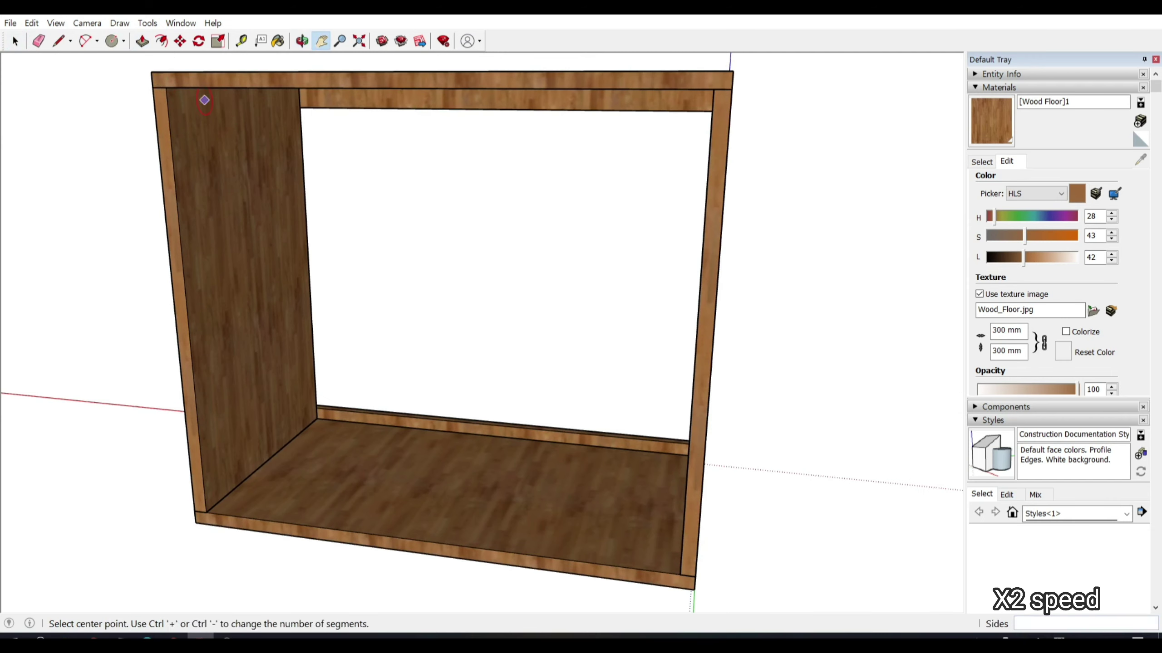
key("r")
left_click(165, 87)
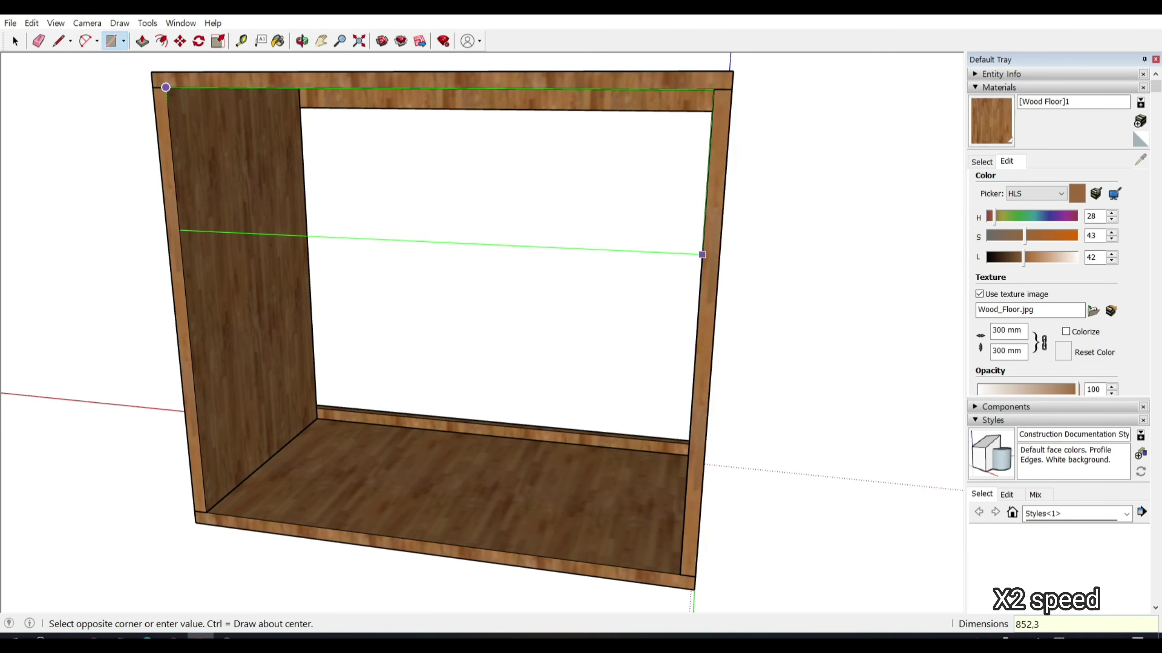
type("00")
key("Return")
key("space")
left_click(439, 192)
middle_click_drag(439, 193, 594, 229)
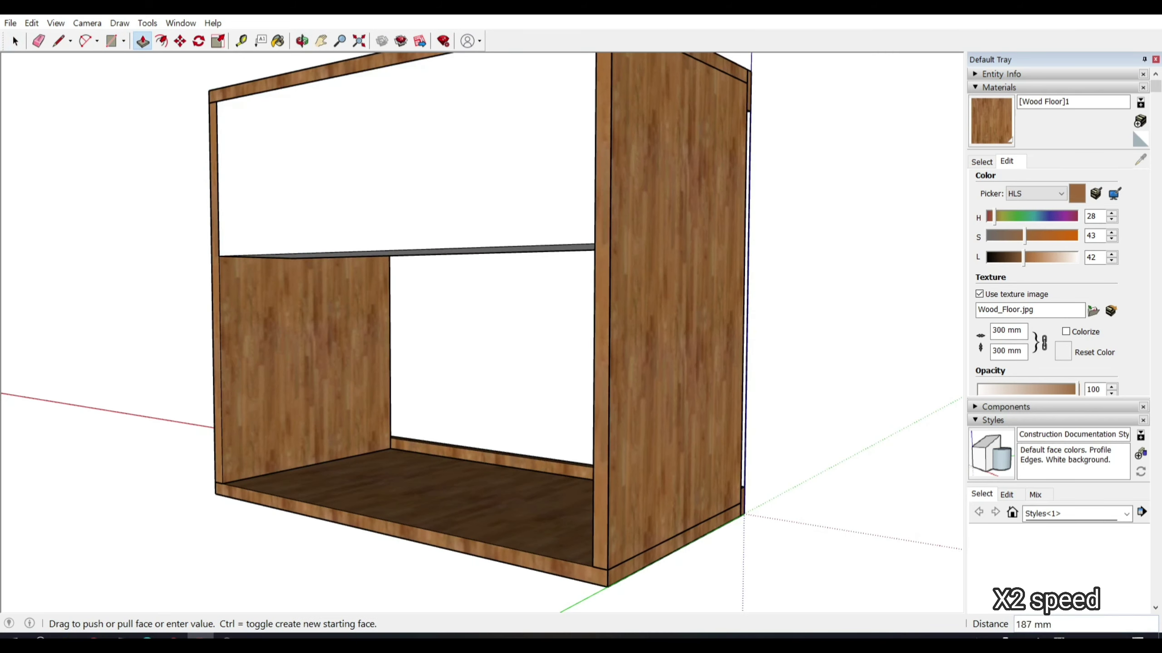
key("Return")
key("space")
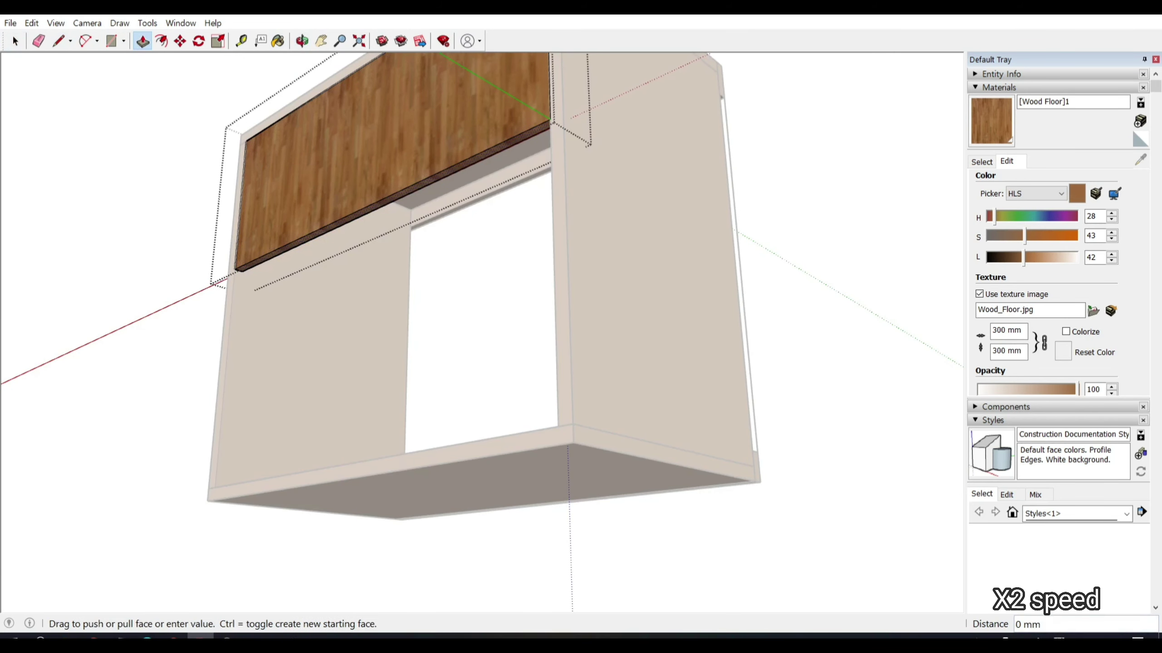
Step: Draw a strip along the cabinet floor and raise it 400 mm into a back panel
key("c")
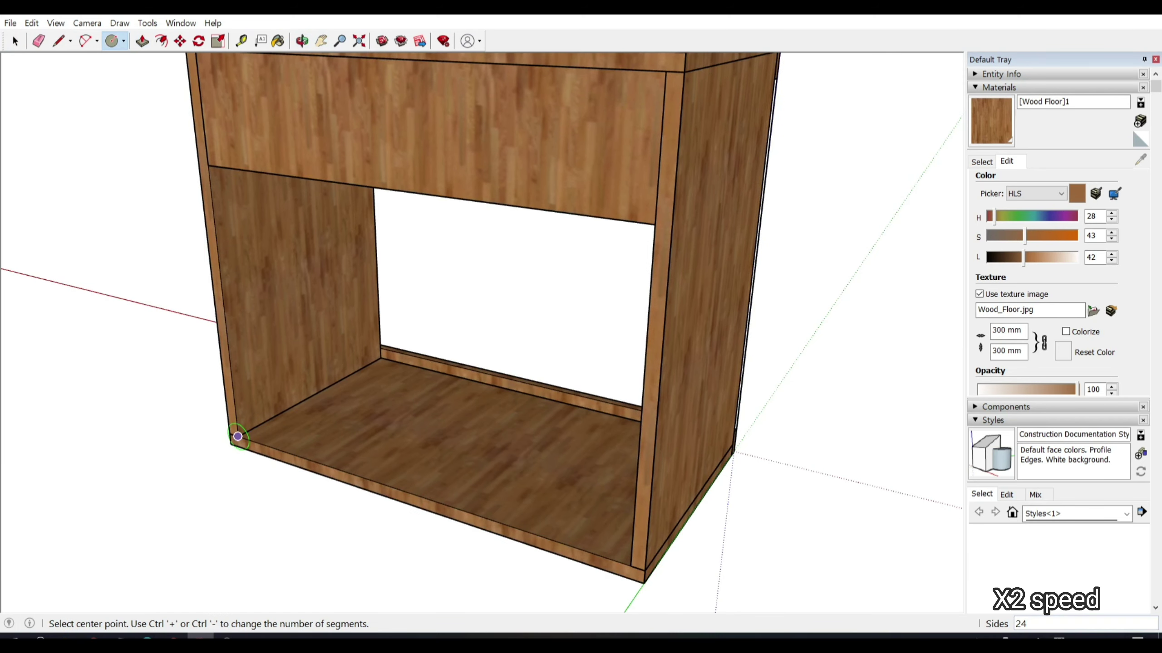
left_click(237, 436)
middle_click_drag(237, 436, 699, 415)
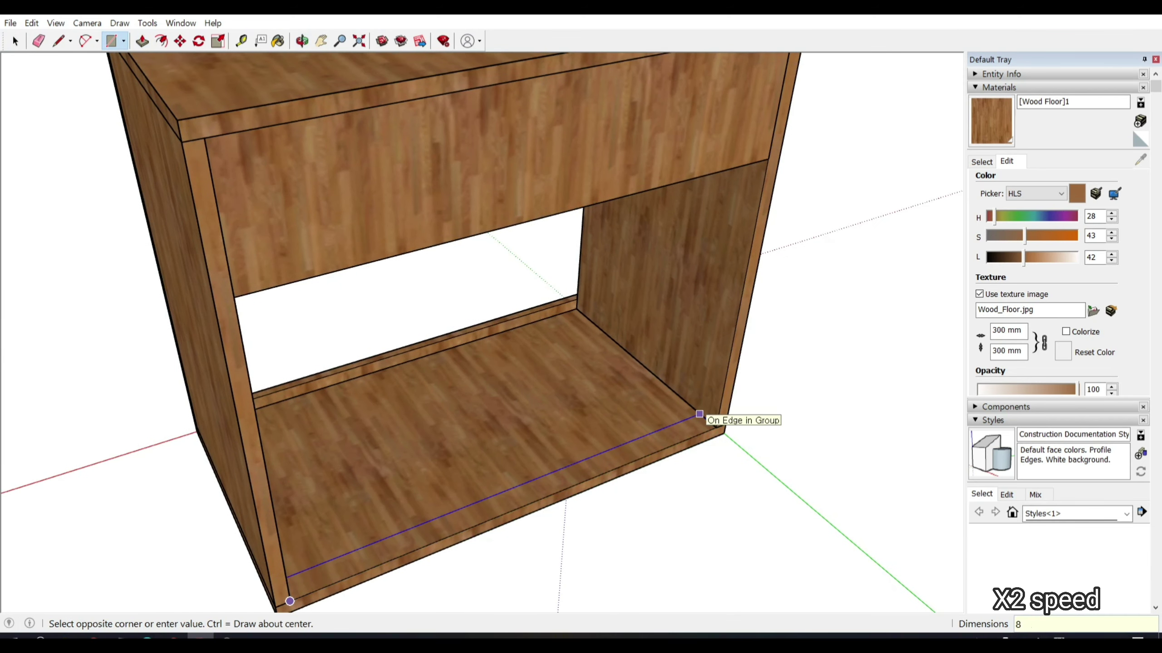
left_click(699, 414)
type("p")
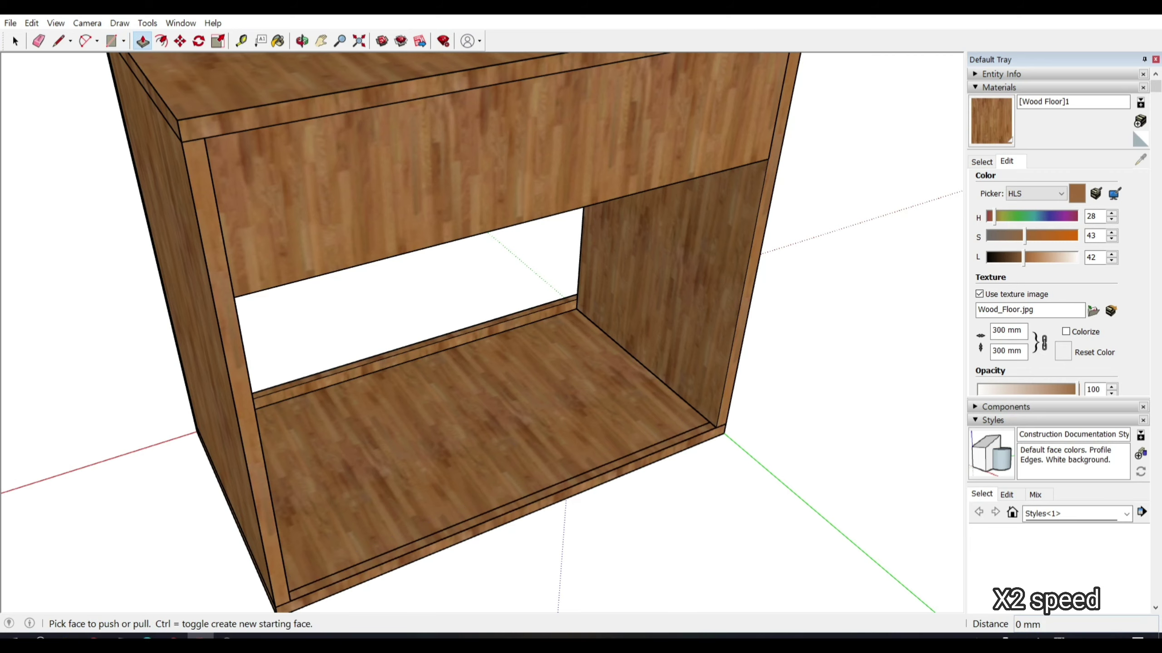
type("400")
key("Return")
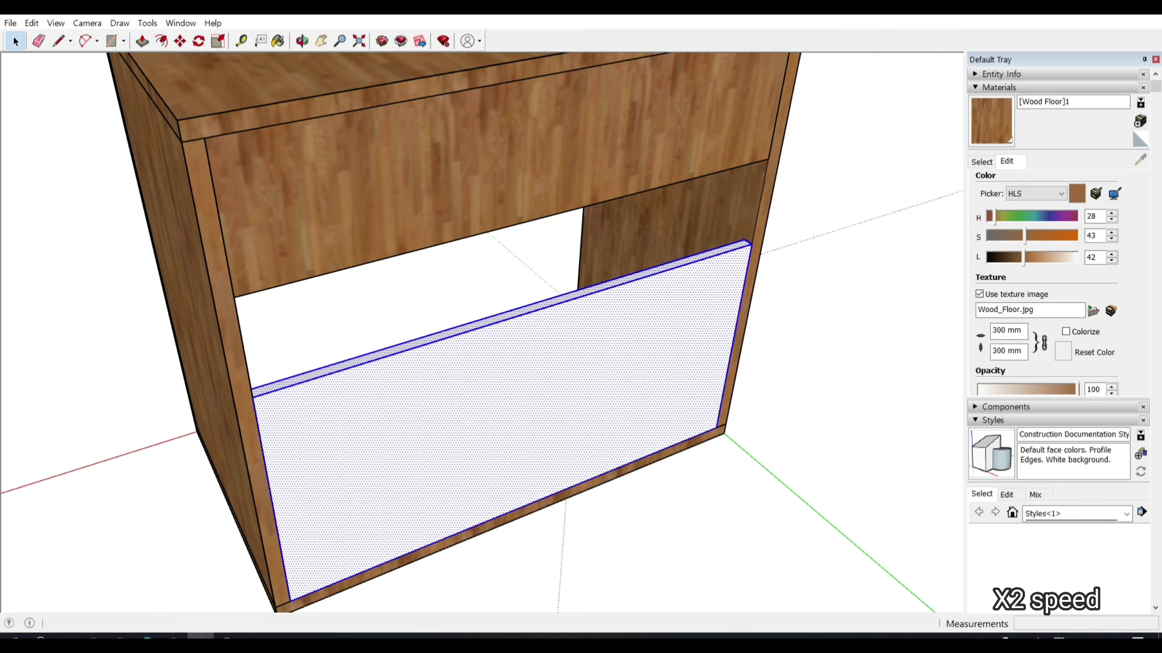
key("b")
middle_click_drag(480, 321, 526, 298)
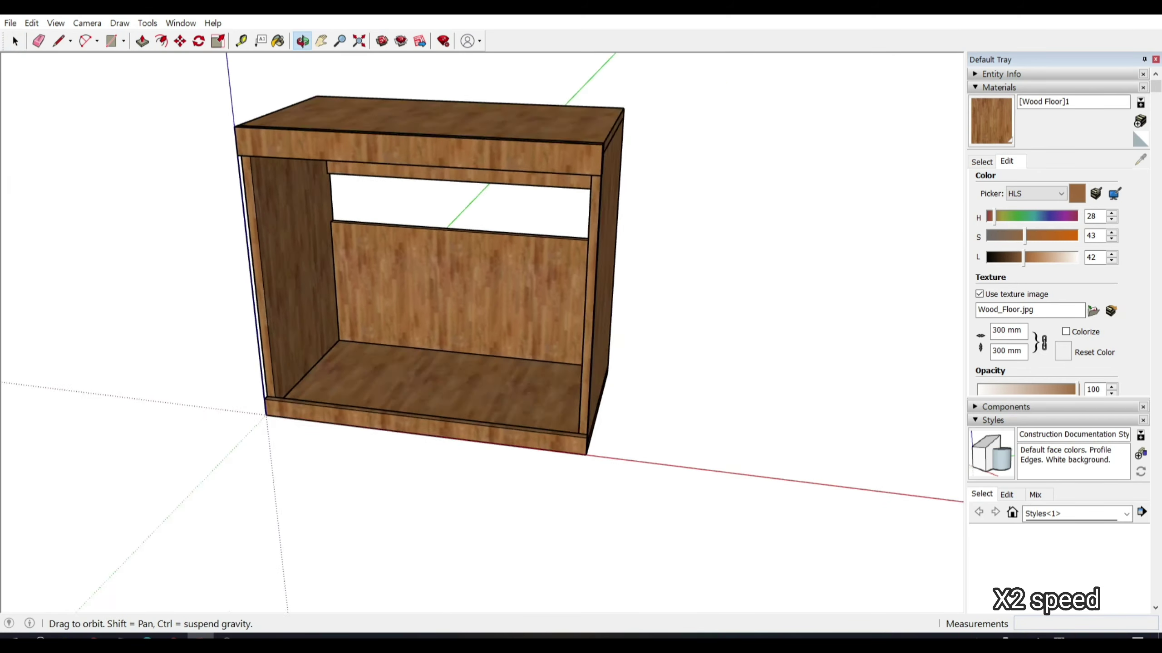
Step: Copy the left side panel 480 mm along the red axis to make a divider
scroll(480, 320, "up", 5)
key("space")
scroll(480, 321, "down", 3)
key("m")
left_click(277, 298)
key("ctrl")
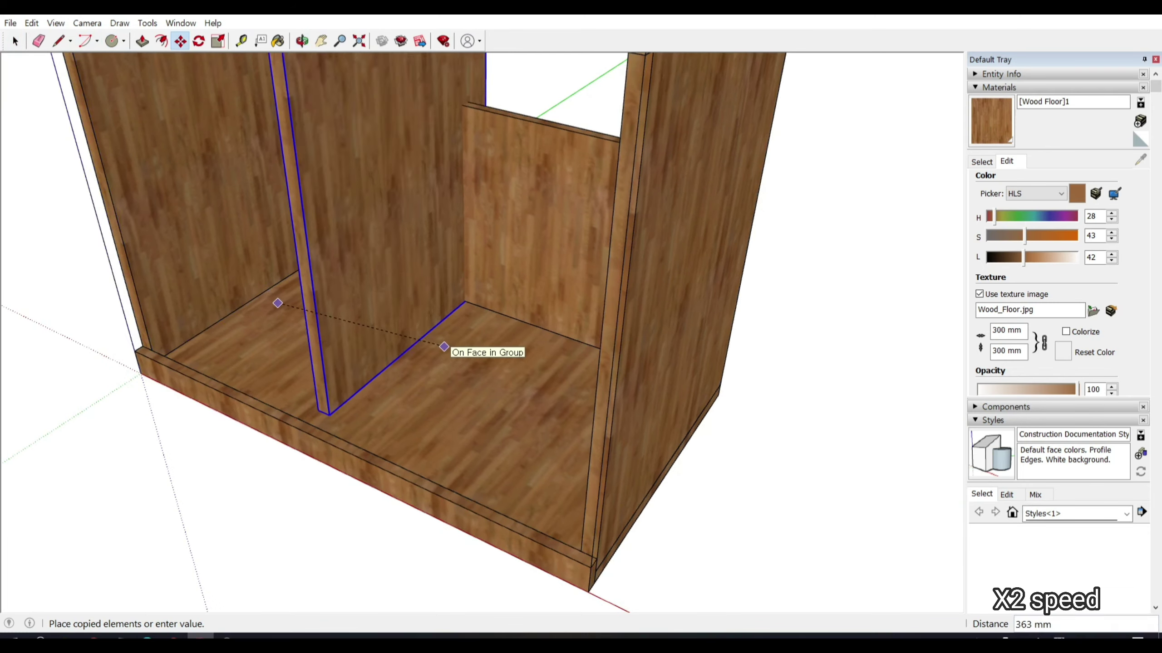
middle_click_drag(462, 343, 481, 381)
left_click(481, 380)
type("48")
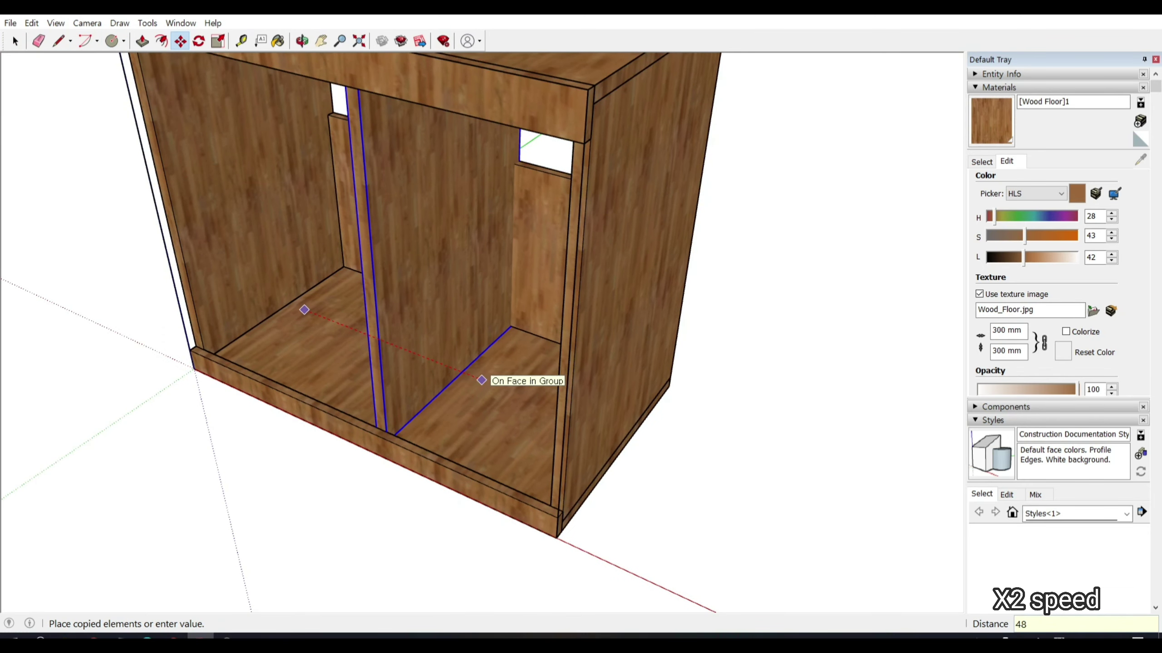
type("0")
key("Return")
Step: Move the copied divider panel to its place inside the cabinet
middle_click_drag(481, 381, 550, 380)
scroll(550, 380, "up", 3)
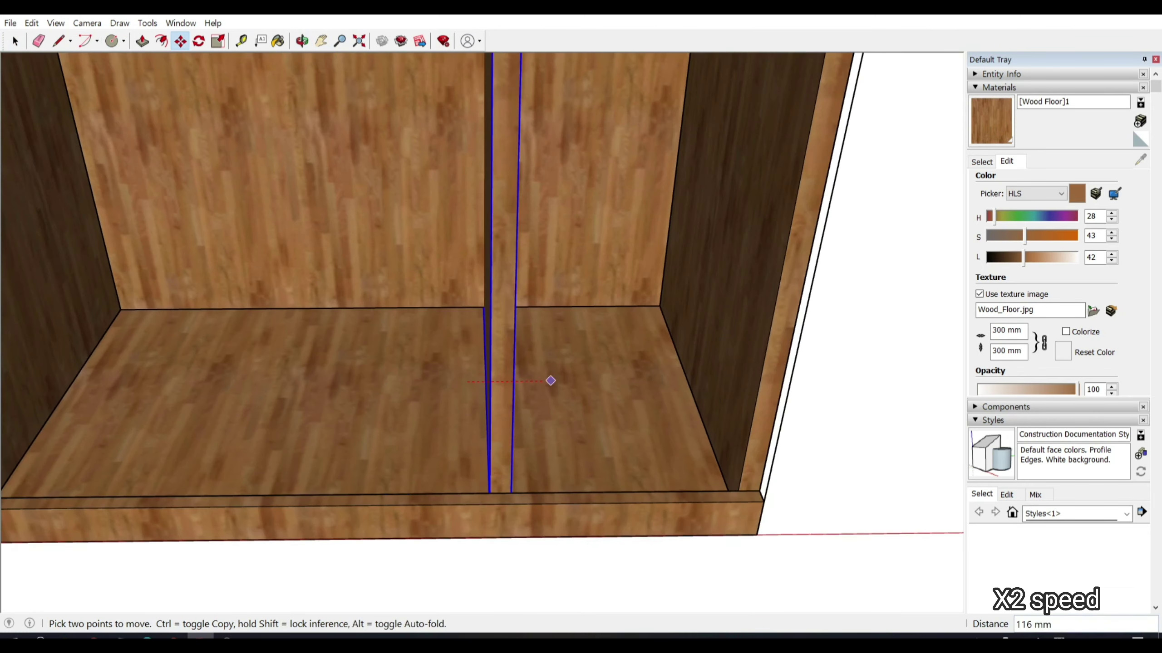
key("Return")
scroll(550, 380, "down", 3)
scroll(238, 340, "up", 3)
key("l")
left_click(238, 339)
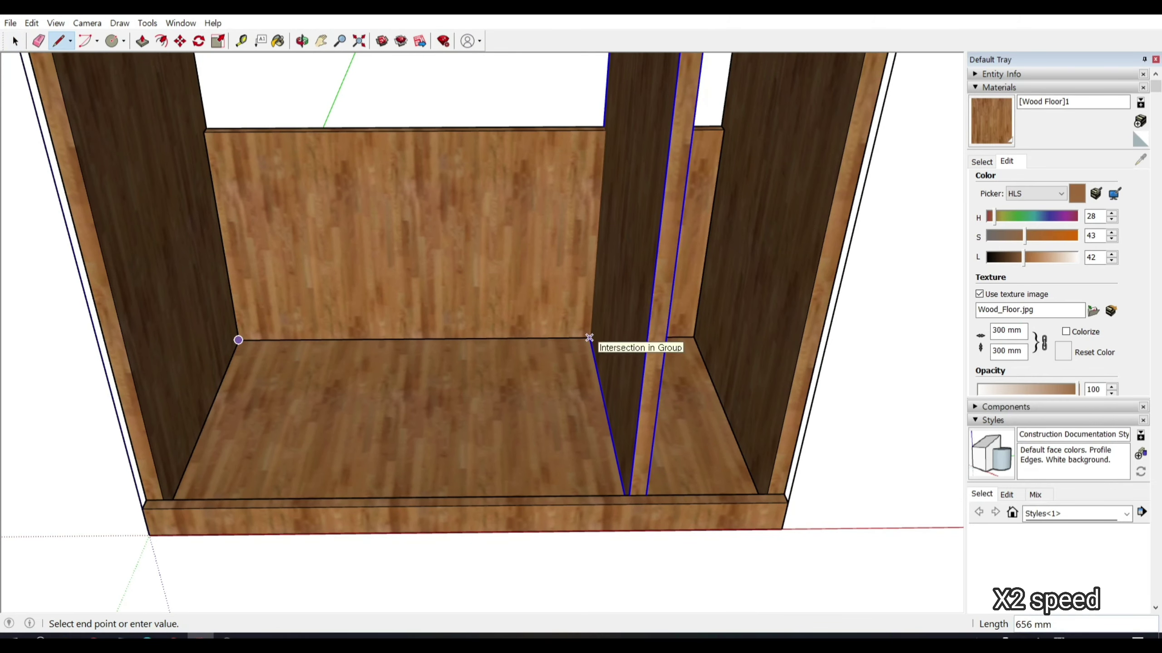
left_click(589, 338)
key("m")
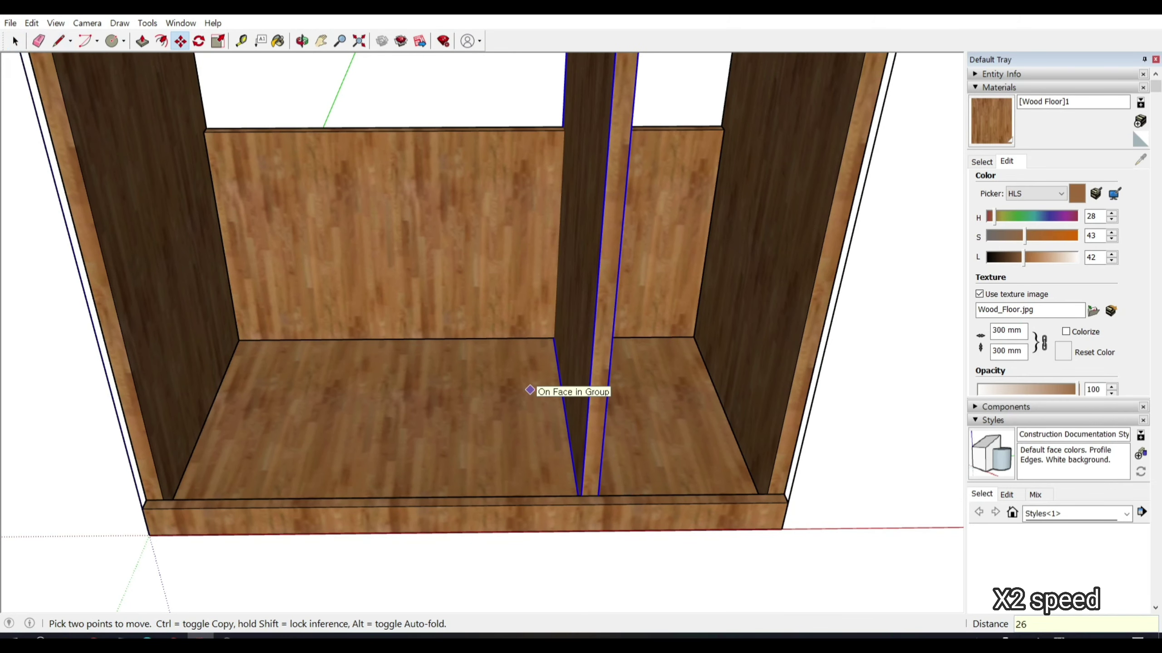
left_click(530, 390)
Step: Push/Pull the divider's face to set its depth inside the cabinet
key("space")
scroll(529, 390, "down", 5)
key("p")
mouse_move(529, 390)
middle_mouse_down()
mouse_move(595, 366)
mouse_move(595, 348)
middle_mouse_up()
left_click(644, 366)
left_click(645, 366)
scroll(480, 320, "up", 5)
key("space")
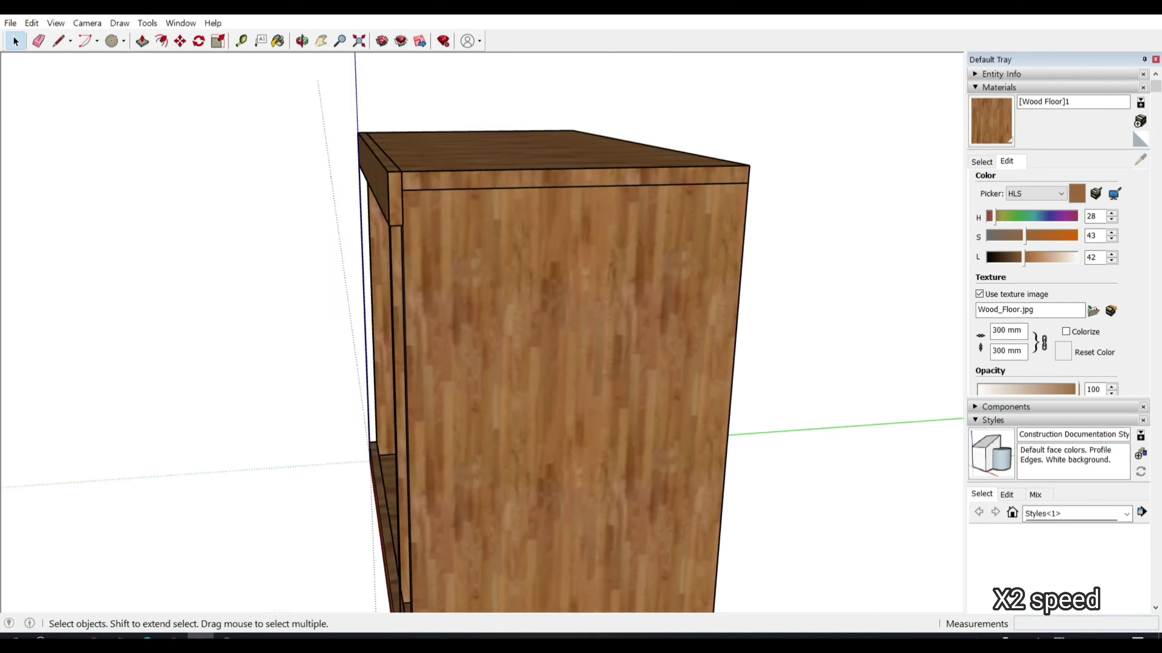
middle_click_drag(480, 320, 571, 357)
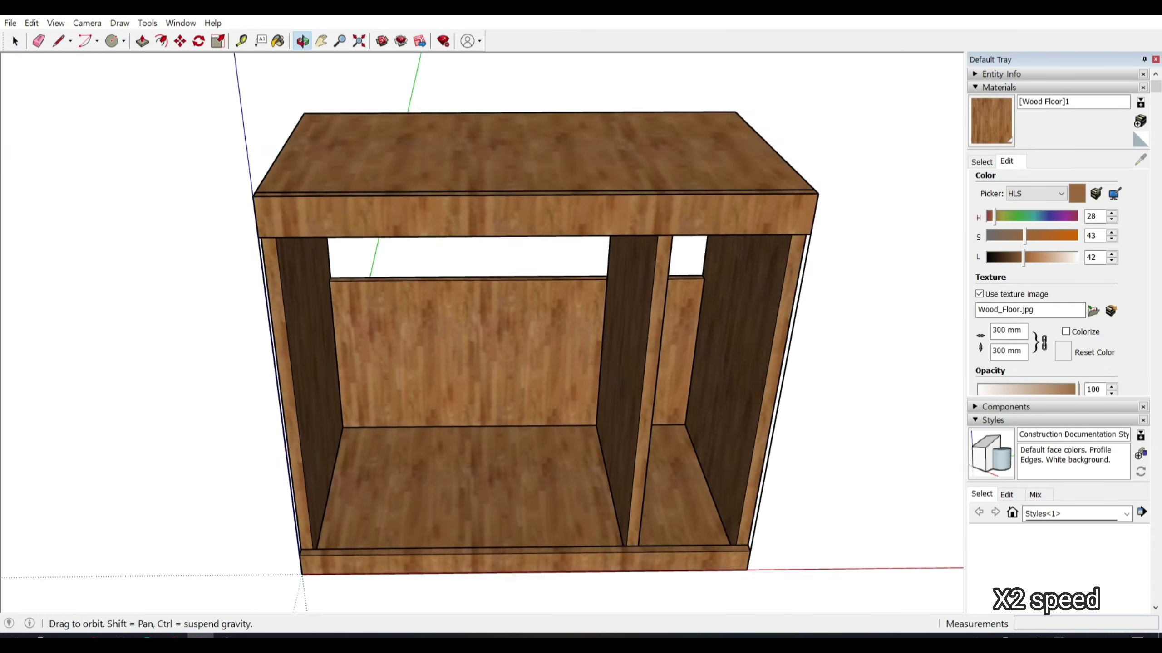
Step: Draw a line from the cabinet's left bottom corner to the divider's base
scroll(457, 494, "up", 3)
scroll(458, 494, "up", 2)
key("l")
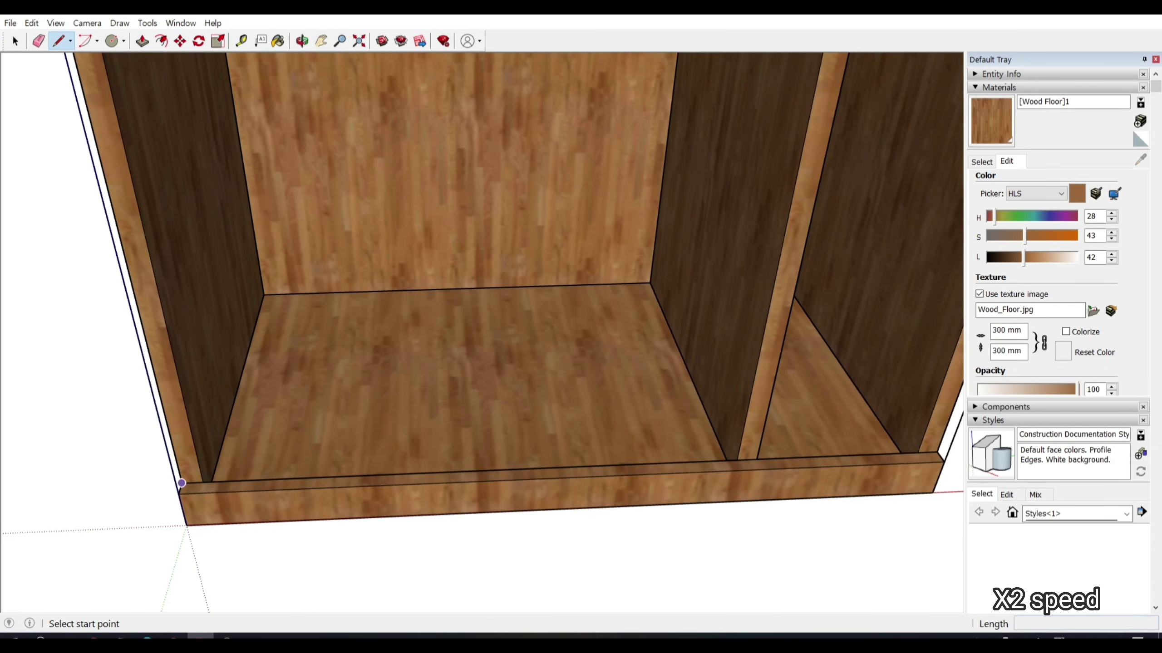
left_click(181, 482)
scroll(741, 453, "up", 2)
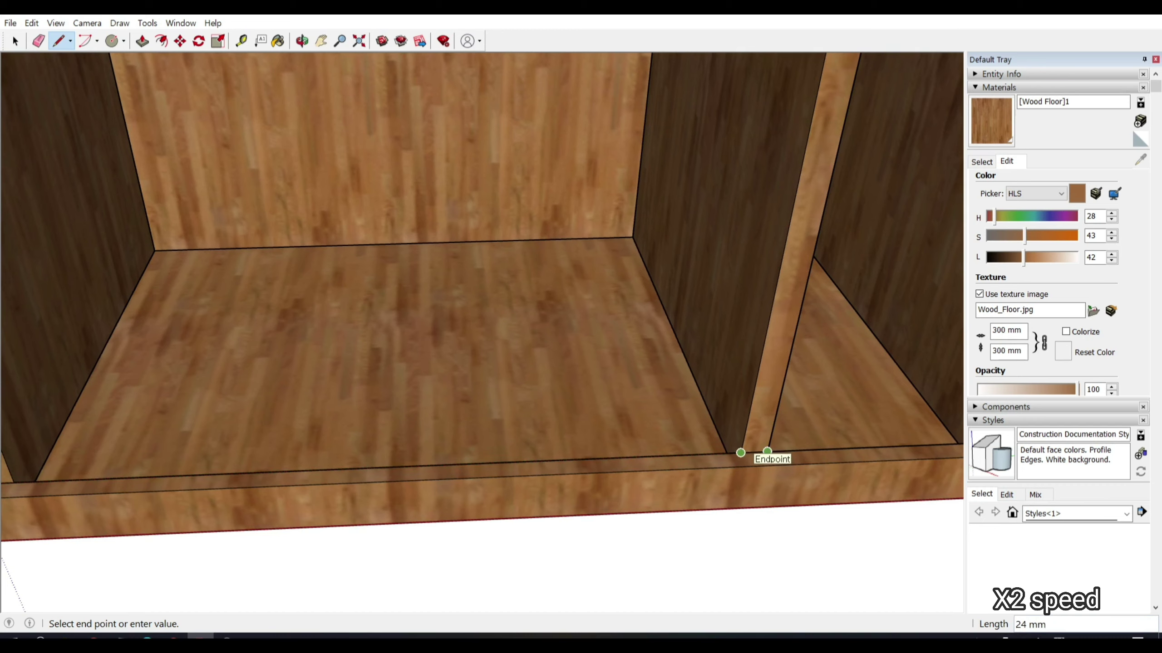
left_click(771, 373)
key("Caps_Lock")
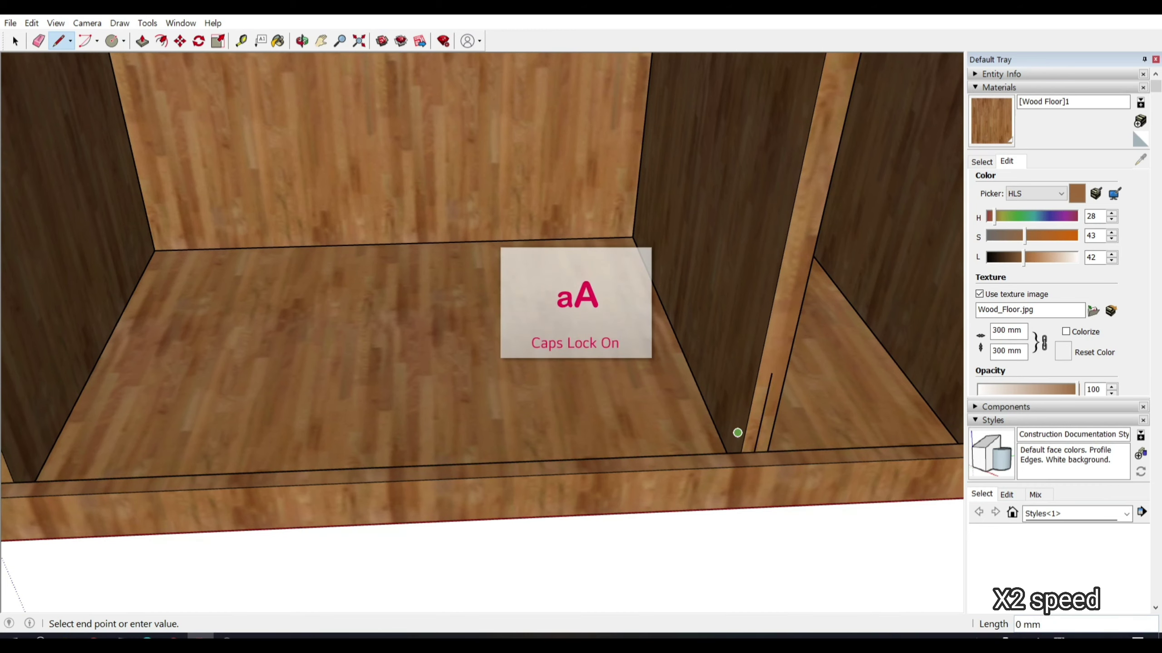
key("space")
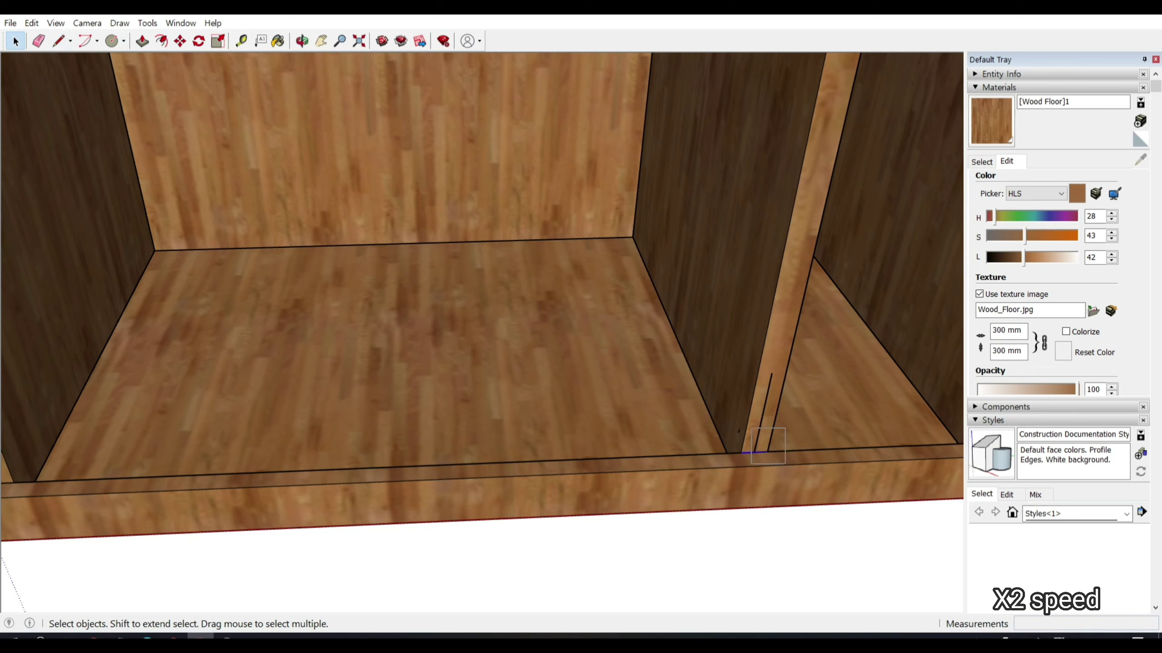
Step: Push the left bay's face 18 mm inward with Push/Pull
key("c")
left_click(754, 452)
scroll(753, 452, "down", 5)
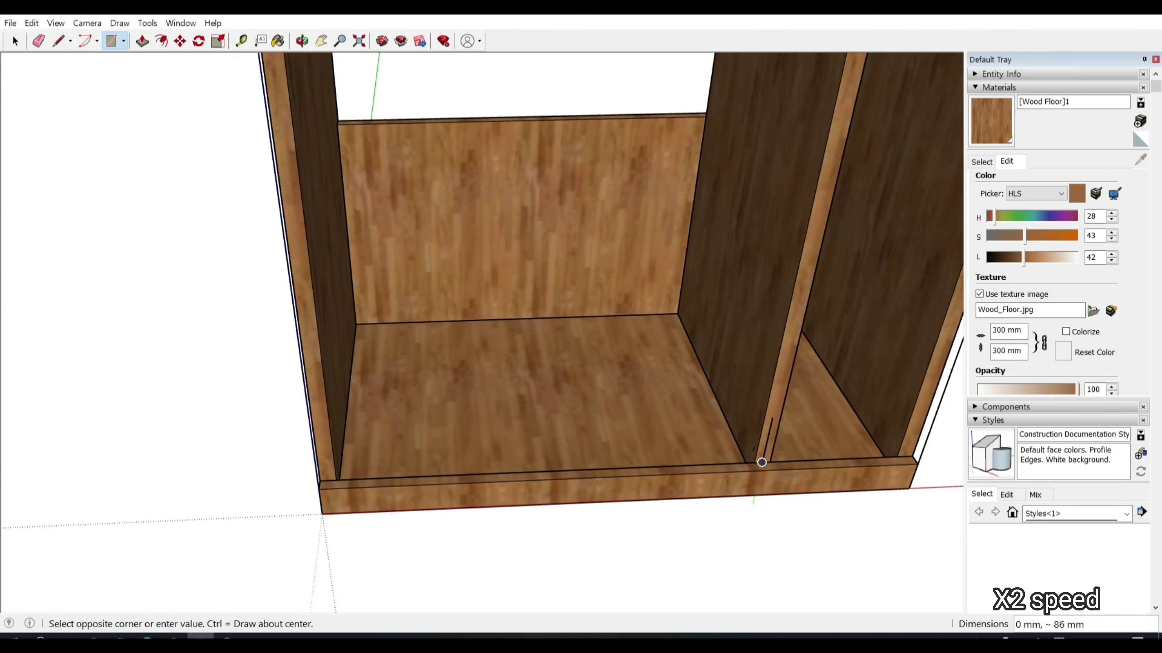
mouse_move(753, 452)
middle_mouse_down()
mouse_move(504, 321)
mouse_move(530, 233)
middle_mouse_up()
scroll(491, 290, "up", 5)
key("Escape")
scroll(491, 290, "down", 5)
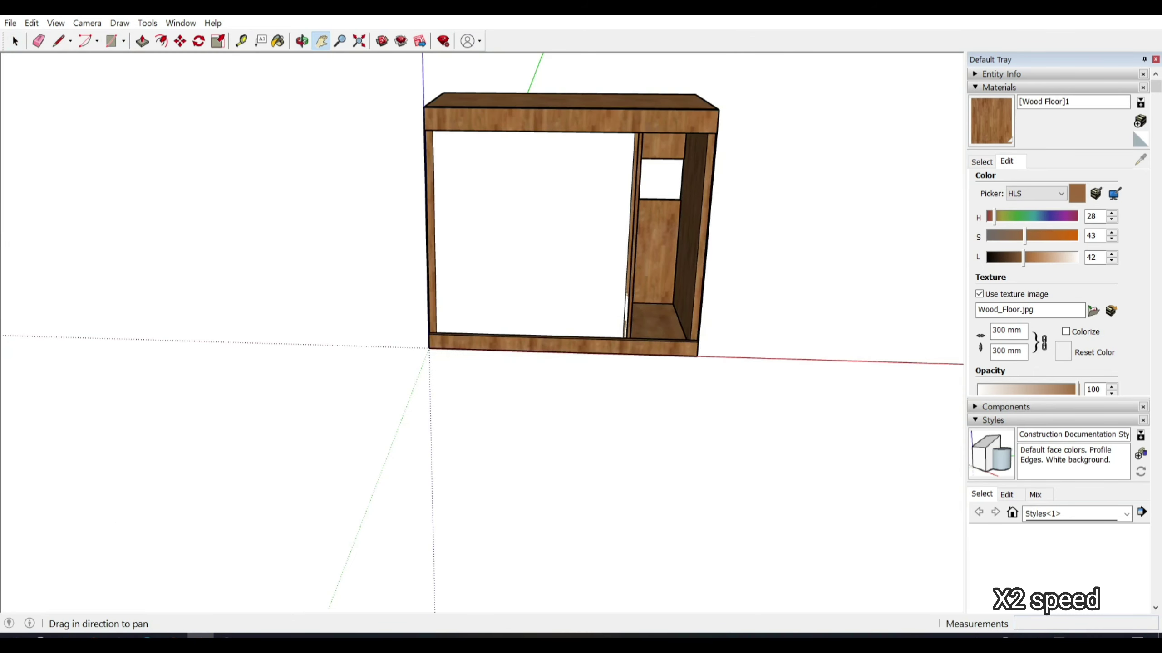
key("space")
key("p")
left_click_drag(599, 172, 701, 110)
Step: Draw a 234×18 mm footprint at the inner bottom corner and raise it to fill the opening
left_click(701, 110)
key("space")
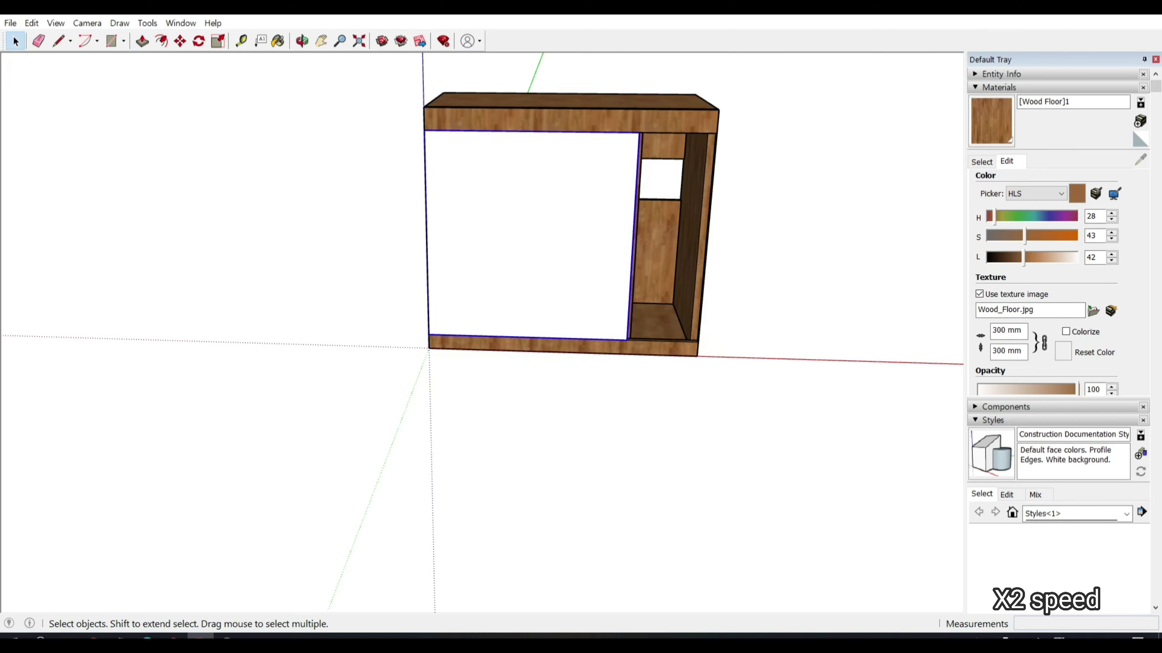
middle_click_drag(640, 229, 551, 381)
scroll(551, 381, "up", 5)
key("c")
left_click(534, 382)
scroll(534, 382, "down", 5)
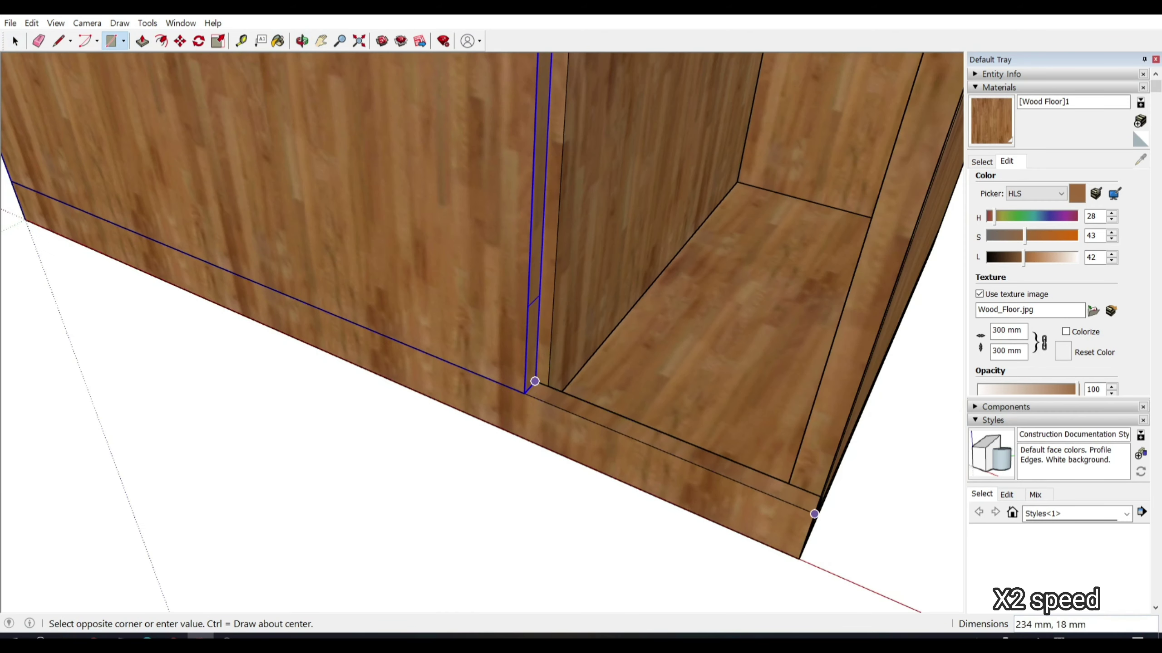
left_click(631, 455)
key("p")
left_click(583, 437)
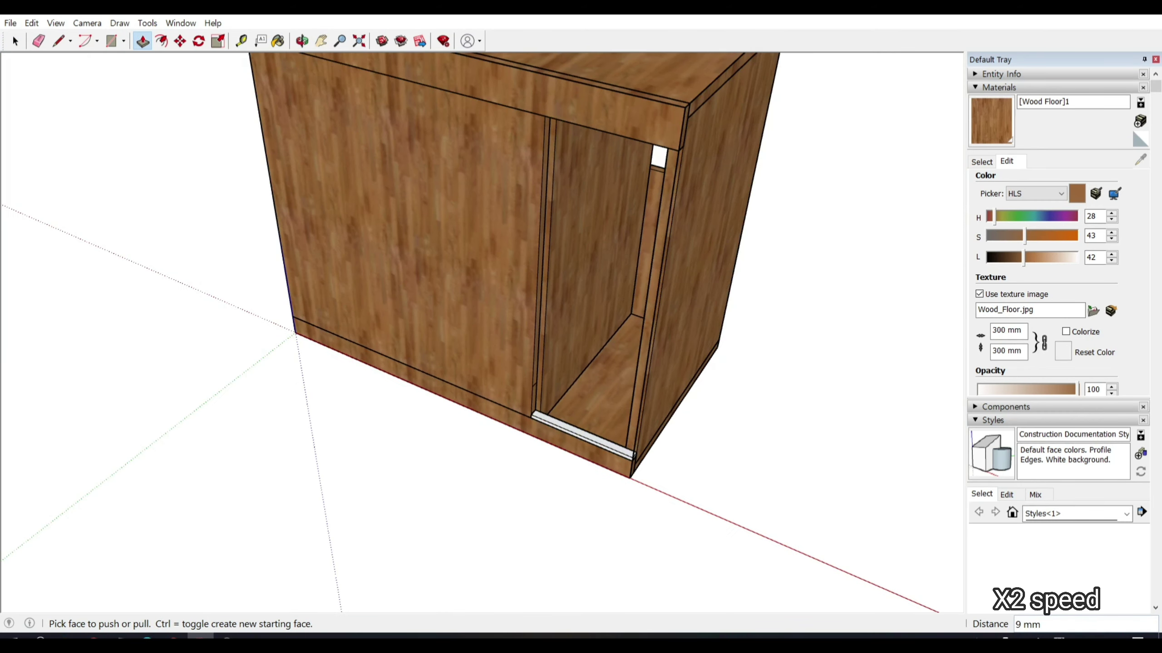
Step: Paint the new board with the Wood_Floor texture
scroll(634, 455, "down", 5)
key("space")
key("b")
left_click(590, 274)
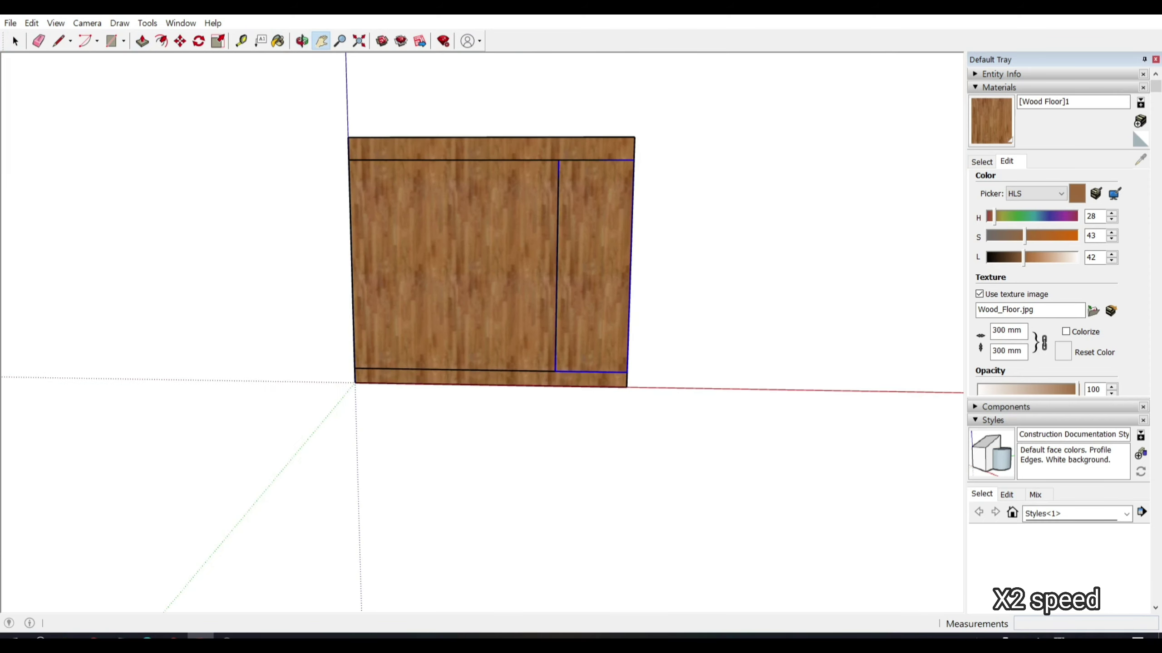
key("space")
mouse_move(503, 321)
middle_mouse_down()
mouse_move(503, 275)
mouse_move(548, 206)
mouse_move(480, 297)
mouse_move(389, 266)
middle_mouse_up()
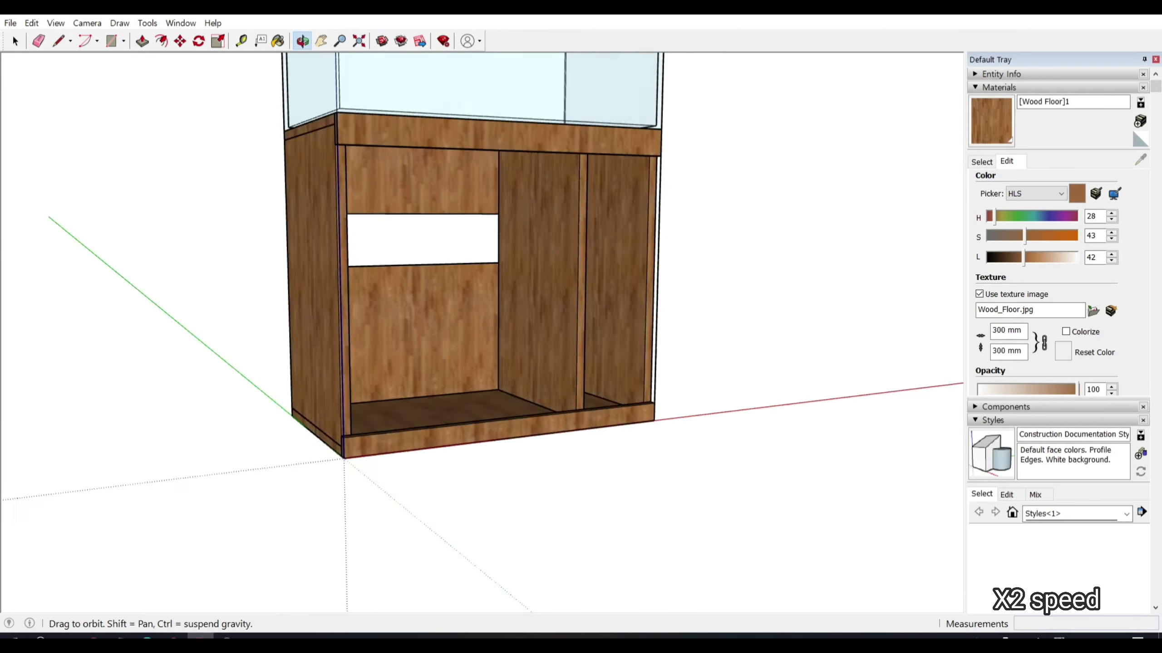
Step: Draw a 600 mm rectangle on the ground beside the cabinet
key("space")
scroll(457, 321, "up", 5)
key("c")
scroll(359, 425, "up", 3)
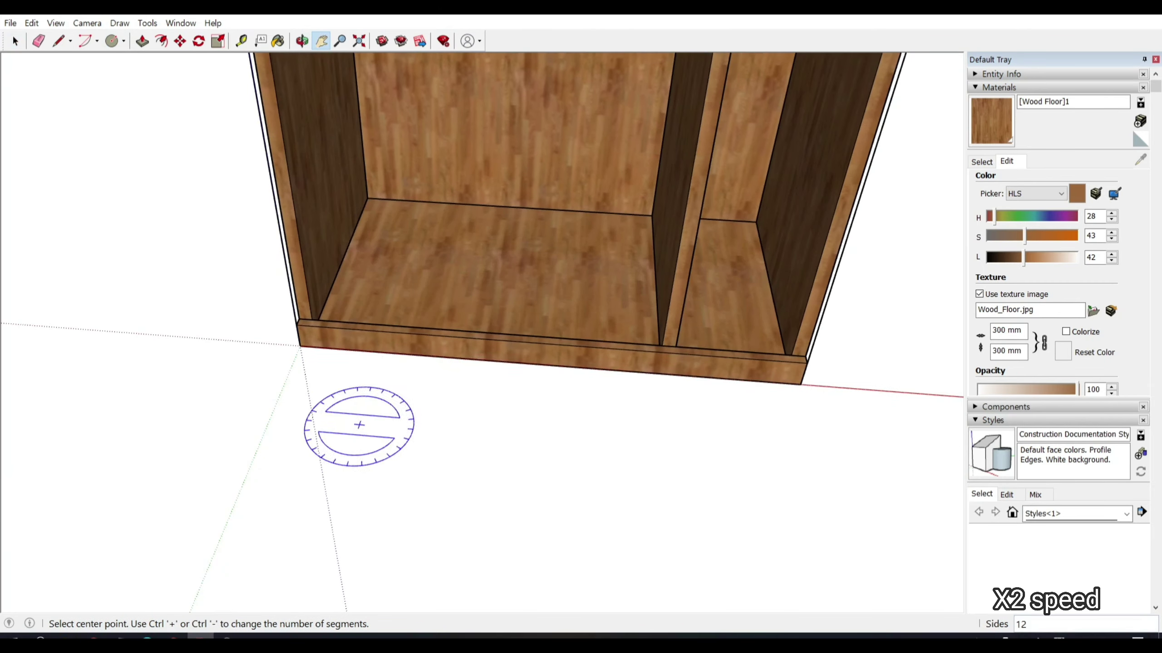
key("r")
left_click(306, 374)
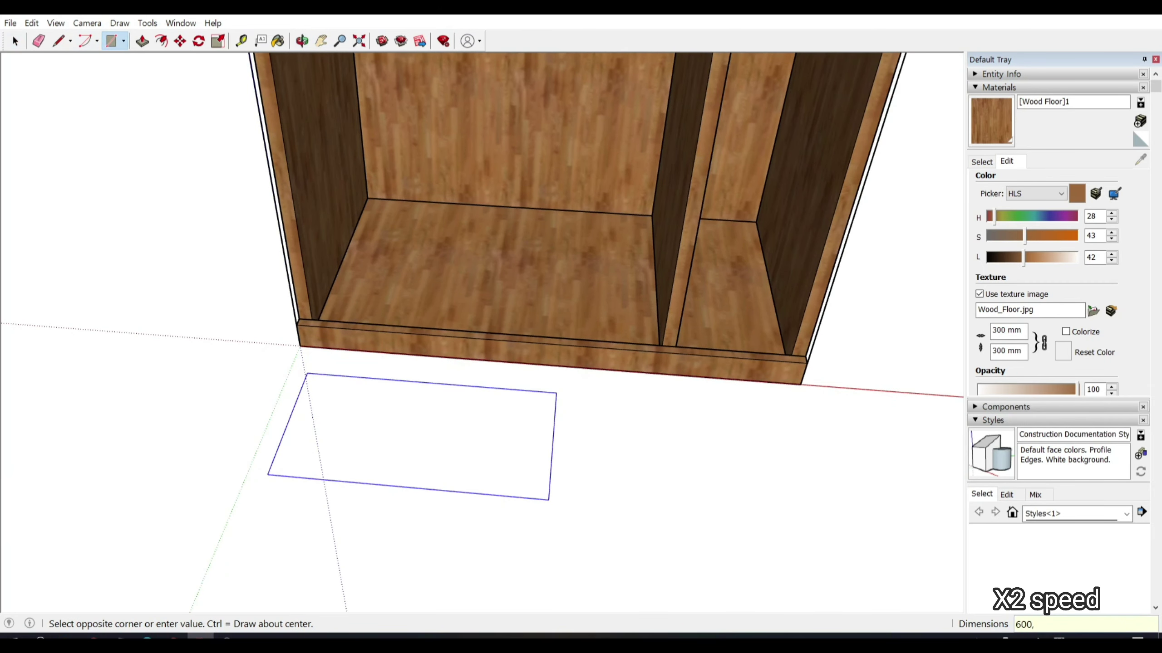
left_click(548, 499)
key("p")
key("space")
scroll(411, 412, "down", 3)
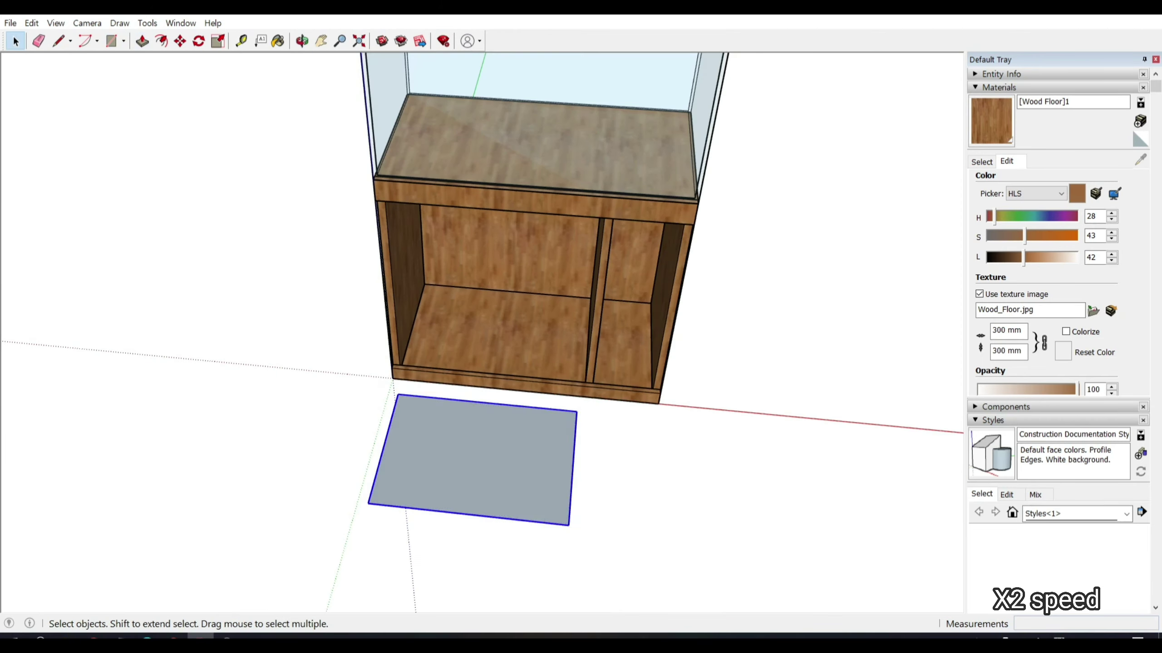
middle_click_drag(411, 366, 374, 294)
Step: Push/Pull the rectangle up into a solid box
key("l")
key("space")
scroll(514, 238, "down", 3)
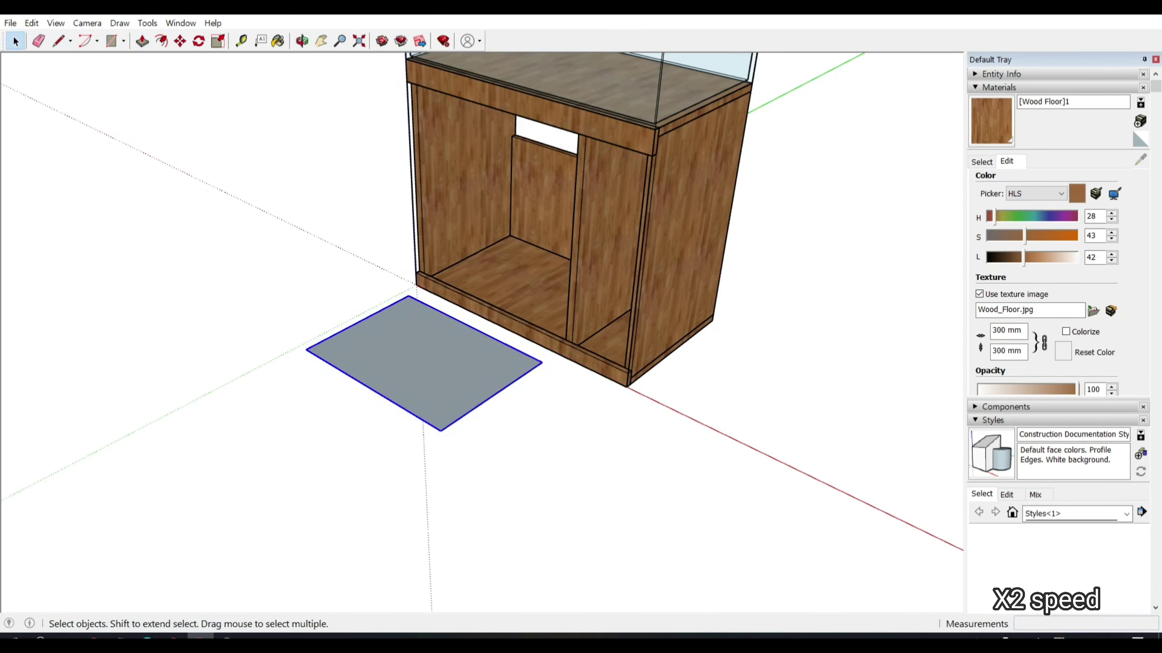
left_click(425, 361)
left_click(368, 259)
Step: Offset the box's top face 8 mm and push the inner face down 450 mm
key("space")
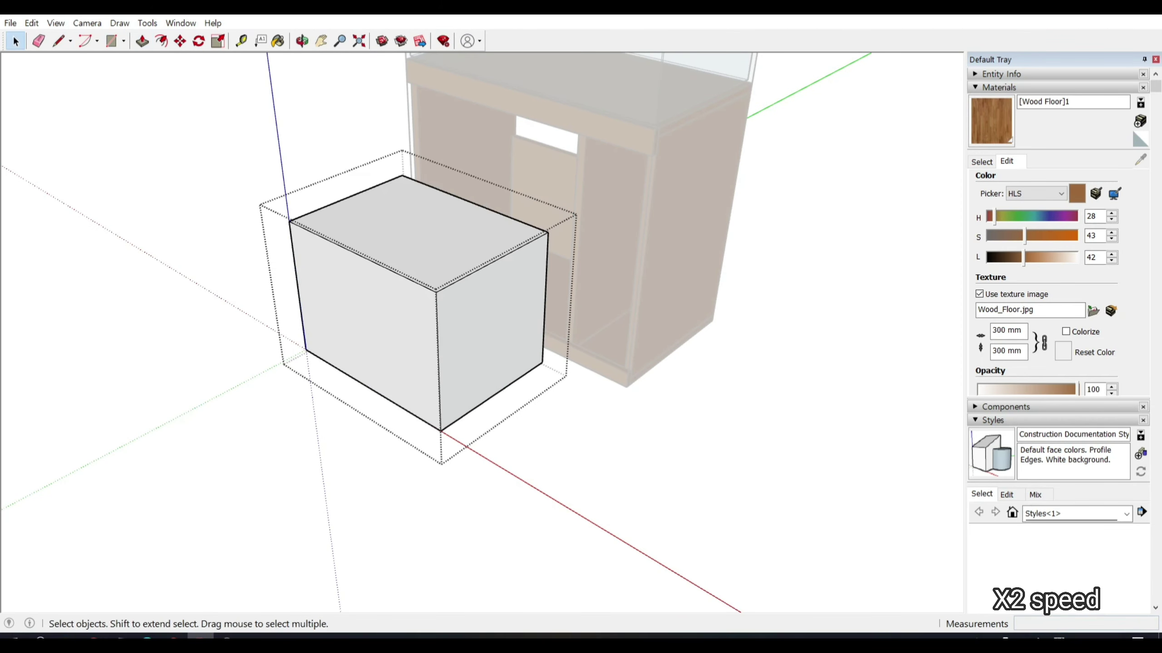
key("f")
key("space")
type("8")
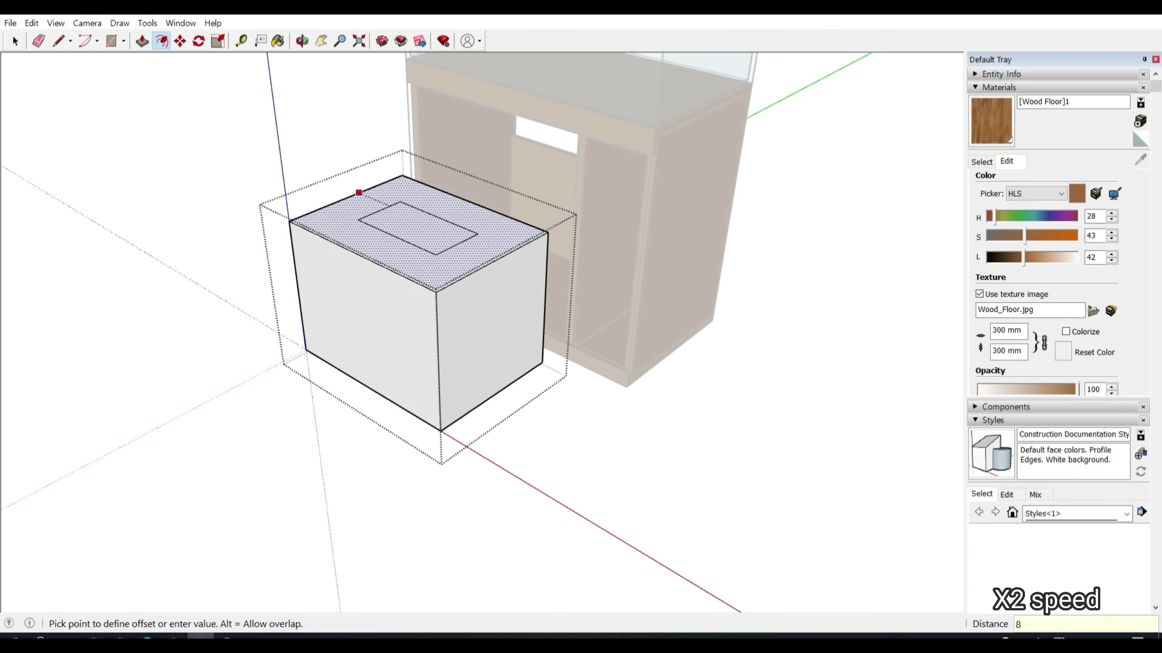
key("Return")
key("p")
left_click(402, 233)
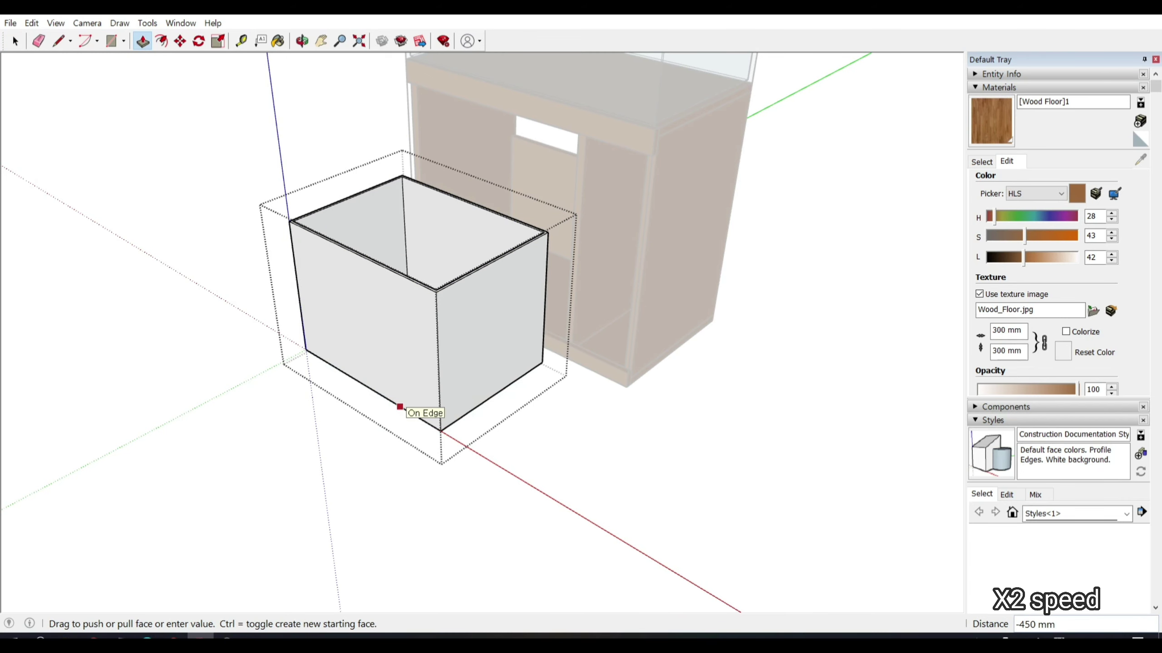
left_click(400, 406)
key("space")
Step: Sample the tank's Color H01 glass and paint the box with it
key("b")
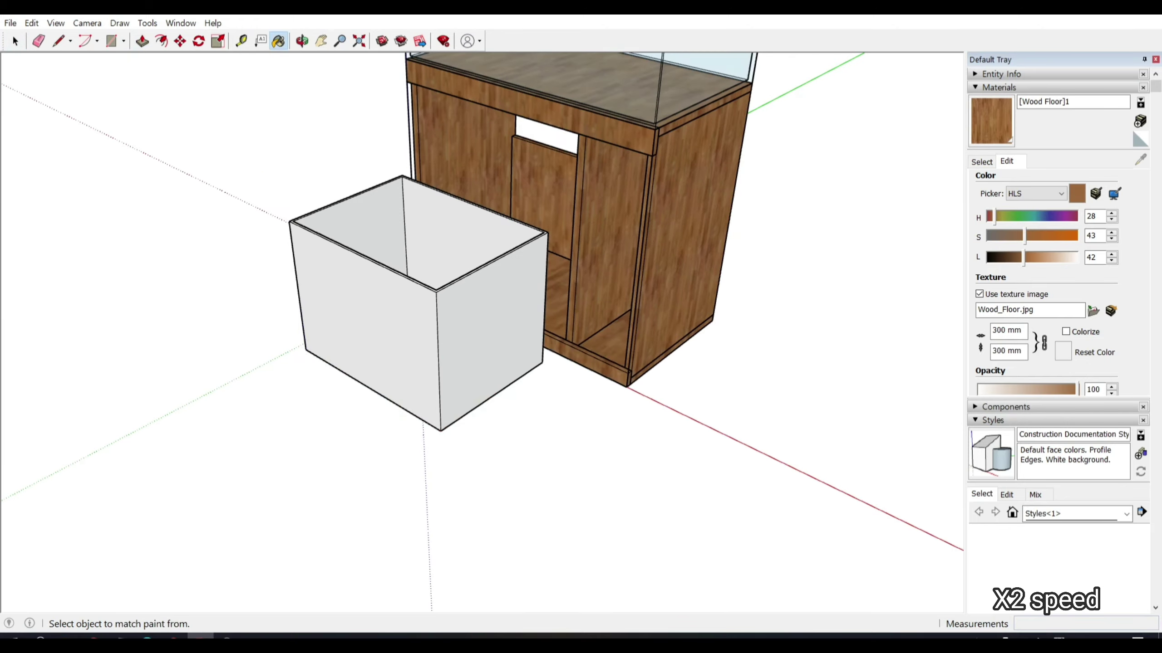
left_click(411, 297)
middle_click_drag(411, 297, 458, 320)
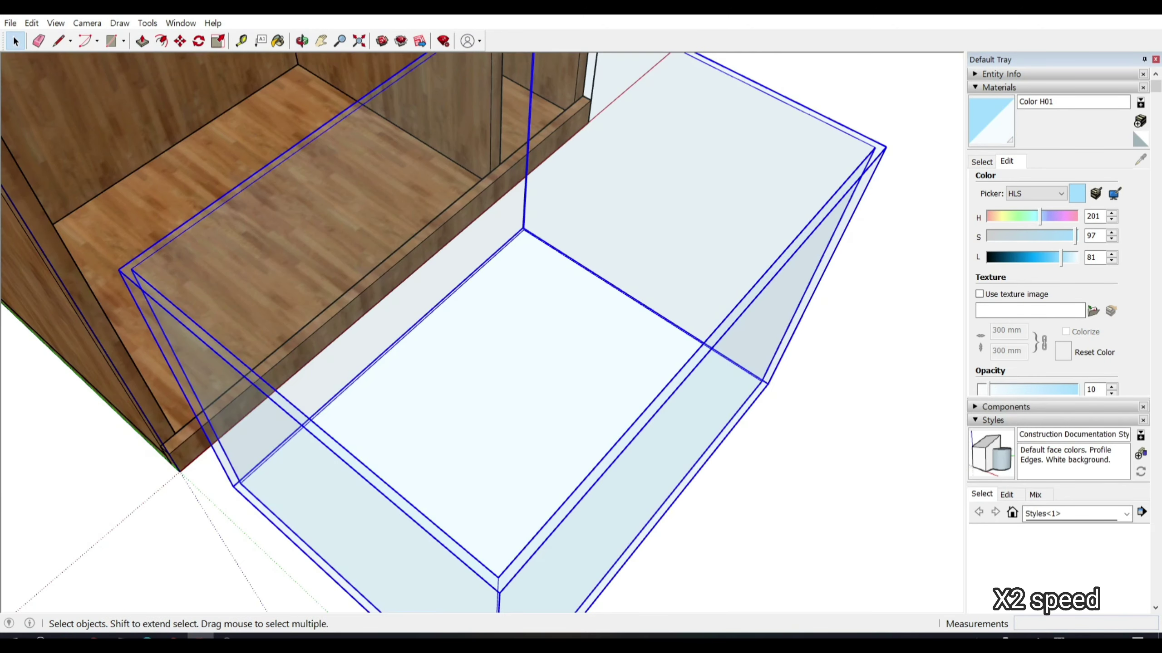
Step: Move the glass box into the cabinet's wide left bay
key("m")
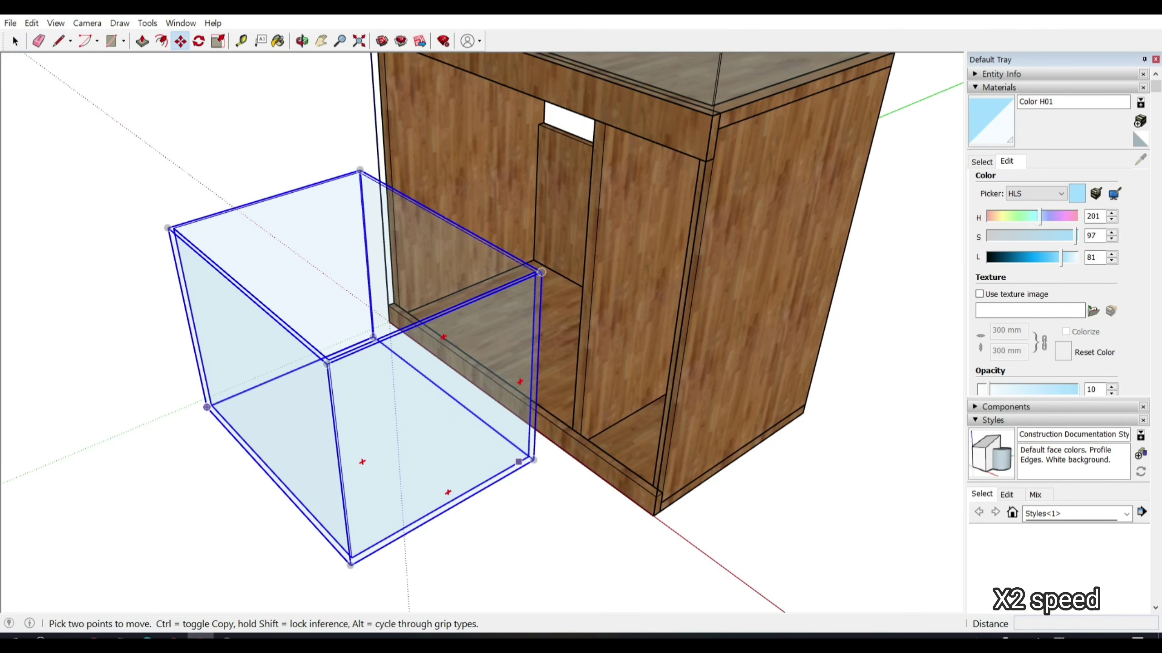
middle_click_drag(320, 275, 366, 229)
scroll(499, 211, "up", 10)
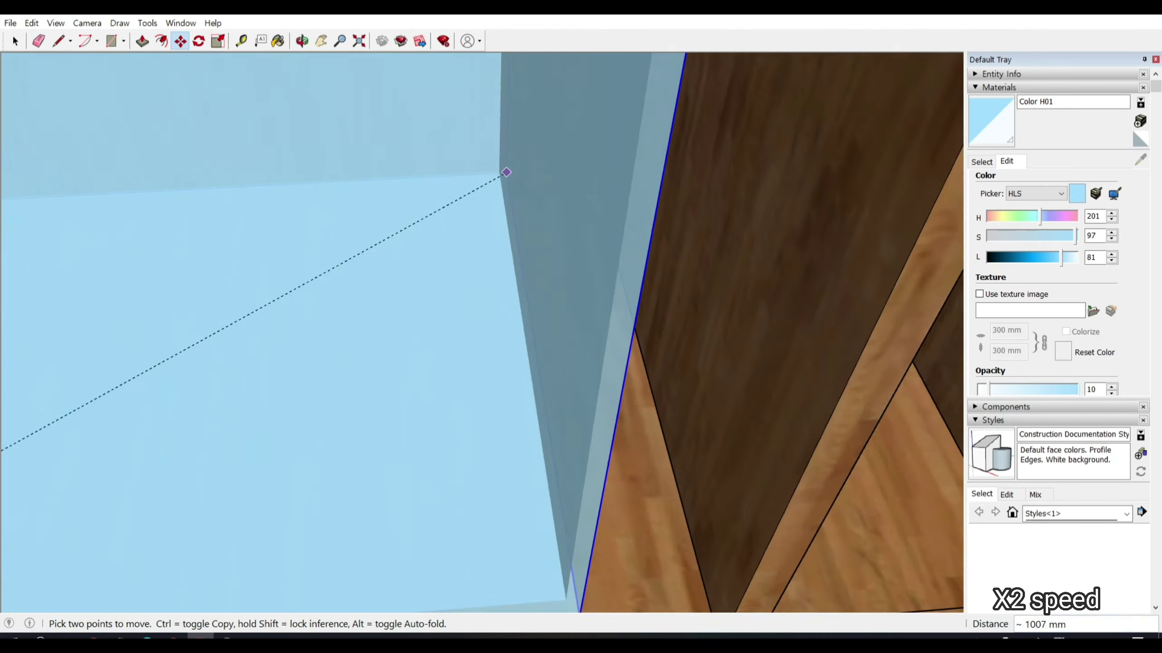
key("Escape")
scroll(499, 211, "down", 10)
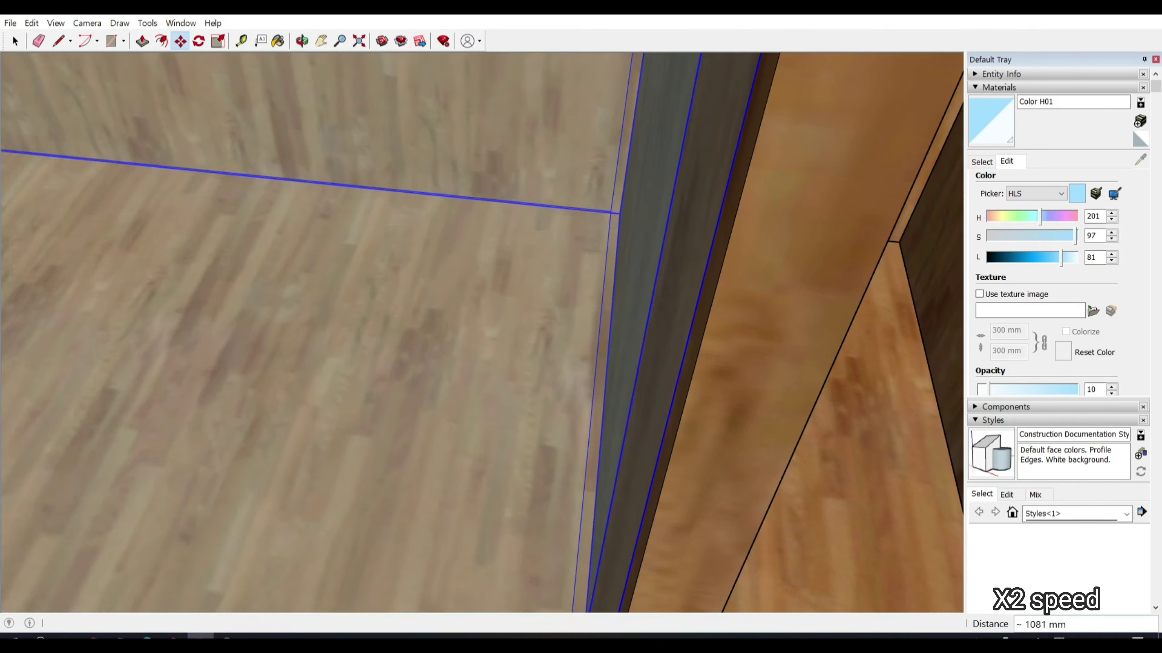
key("Return")
key("space")
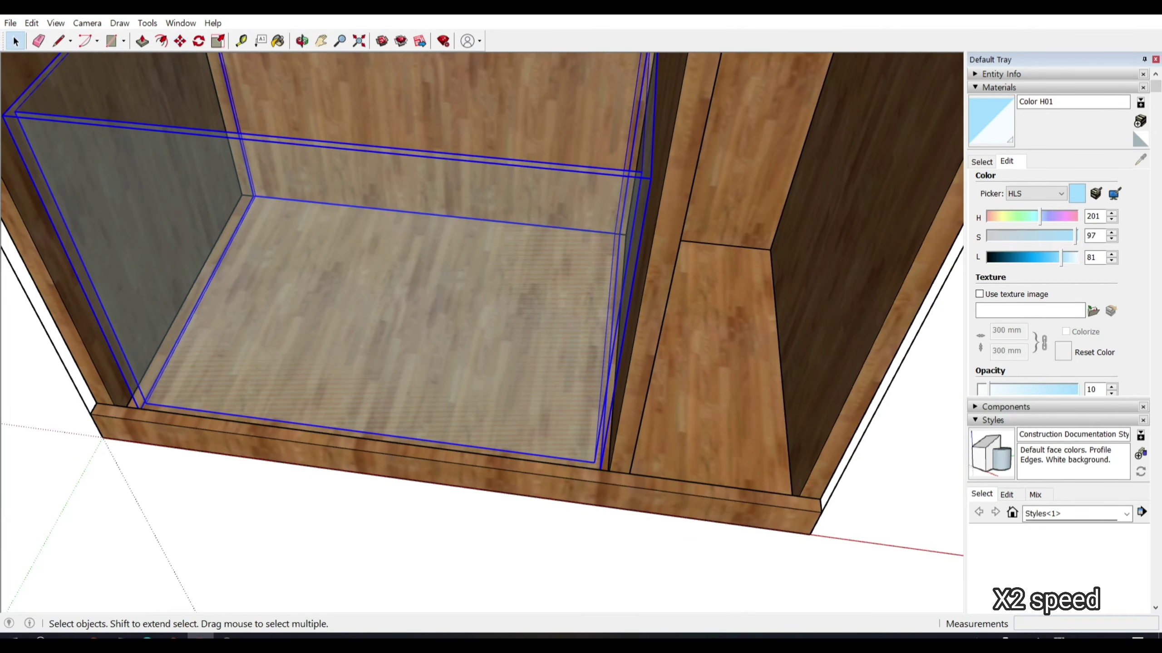
left_click(734, 329)
key("space")
scroll(734, 330, "down", 10)
mouse_move(595, 320)
middle_mouse_down()
mouse_move(549, 298)
mouse_move(548, 252)
mouse_move(435, 252)
middle_mouse_up()
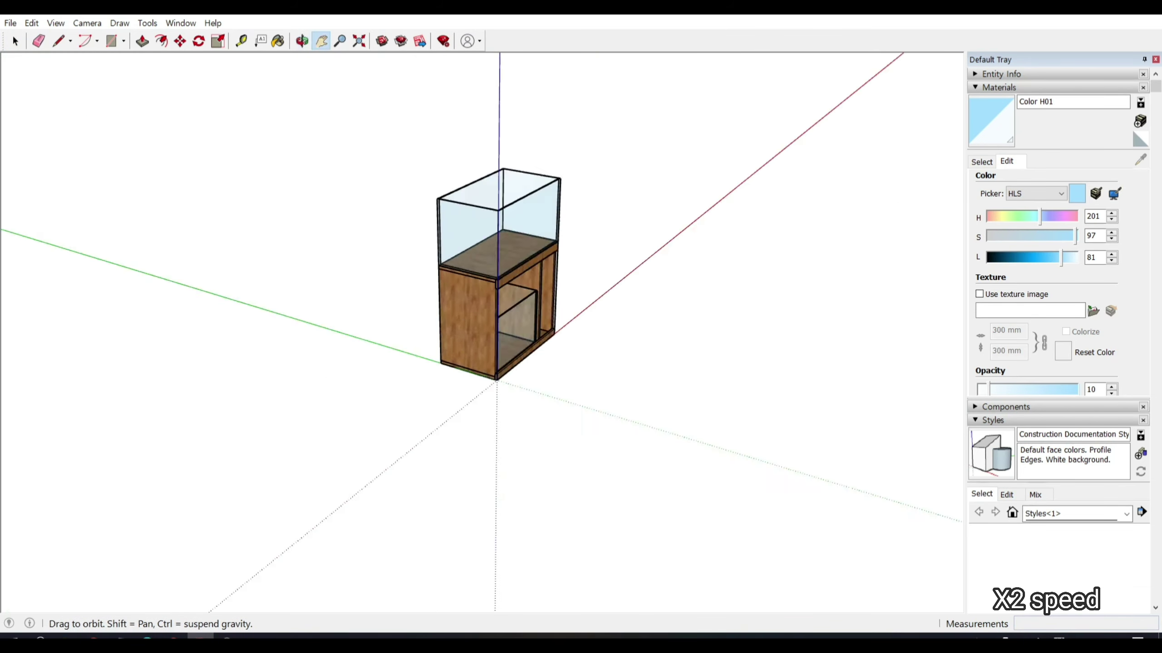
scroll(412, 320, "up", 3)
scroll(411, 321, "up", 3)
scroll(412, 320, "up", 4)
key("c")
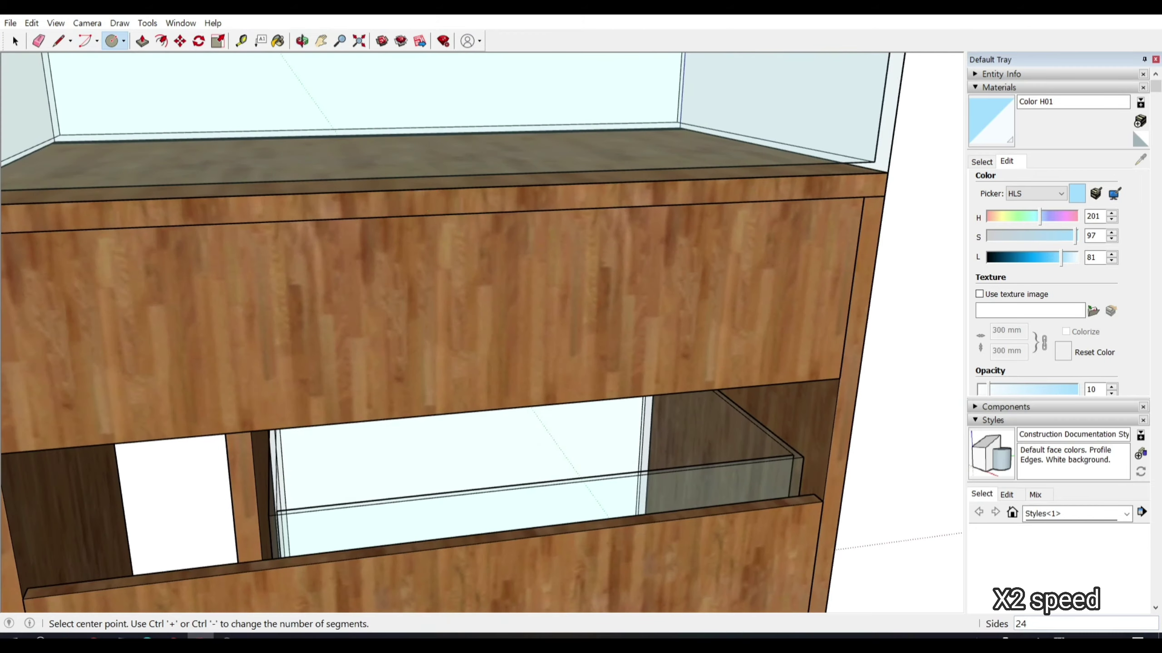
scroll(411, 320, "down", 2)
key("space")
middle_click_drag(457, 320, 366, 320)
scroll(457, 320, "down", 3)
middle_click_drag(457, 320, 549, 297)
middle_click_drag(549, 297, 526, 275, "shift")
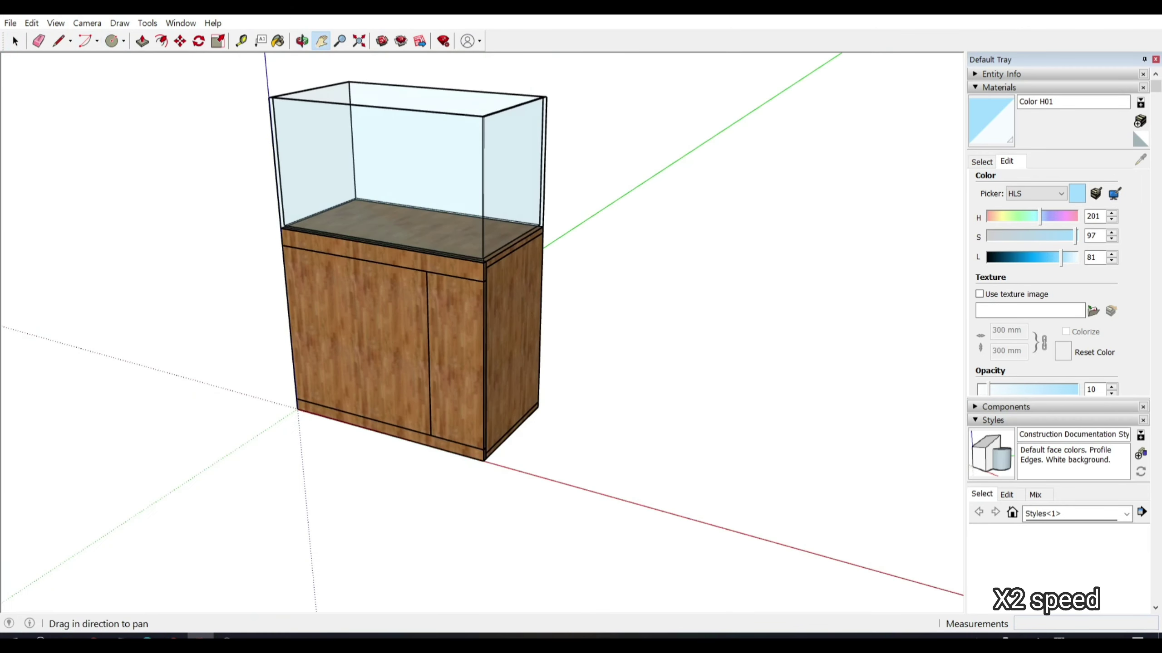
scroll(457, 321, "up", 2)
mouse_move(457, 320)
middle_mouse_down()
mouse_move(448, 275)
mouse_move(513, 274)
middle_mouse_up()
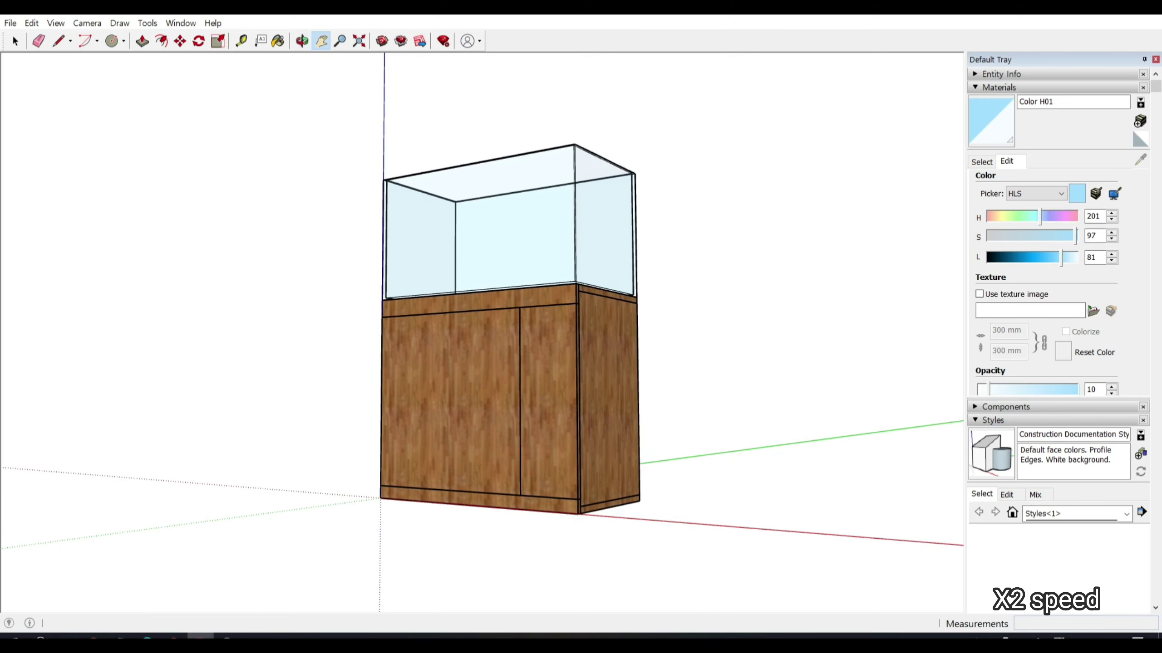
middle_click_drag(458, 320, 549, 320)
Step: Draw a small rectangle below the cabinet and pull it up into a 1000 mm column
scroll(516, 417, "up", 3)
key("c")
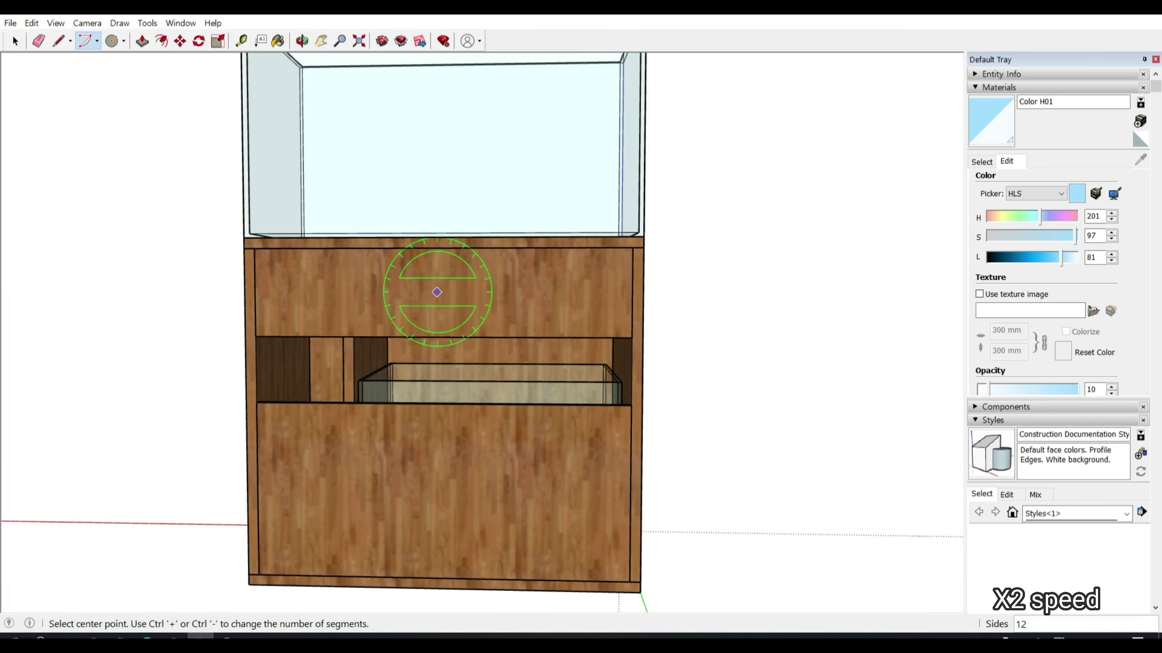
key("r")
middle_click_drag(435, 412, 440, 215, "shift")
left_click(450, 409)
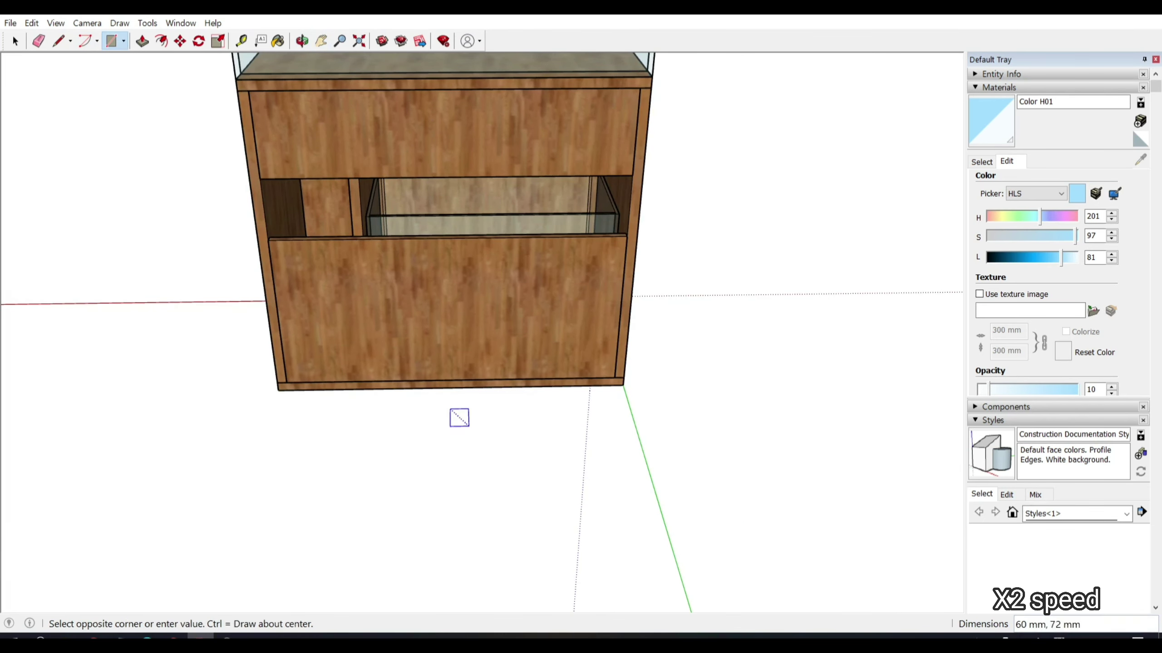
key("p")
left_click_drag(456, 413, 453, 226)
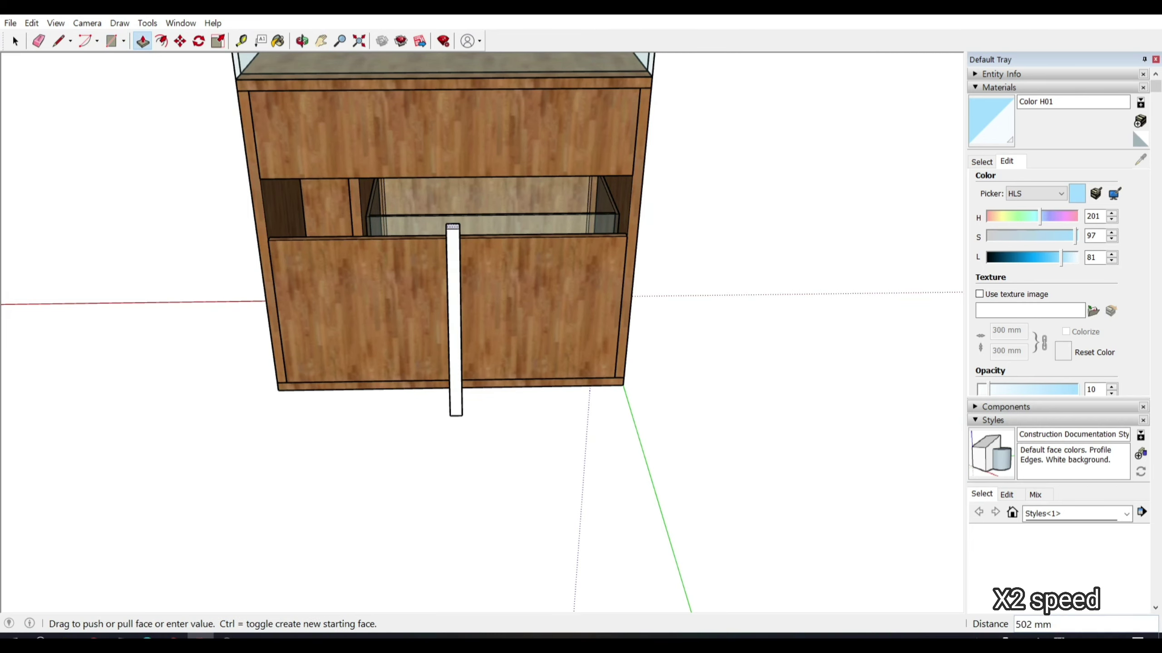
key("Return")
key("space")
Step: Paint the column dark grey Color M06 from the Colors collection
key("b")
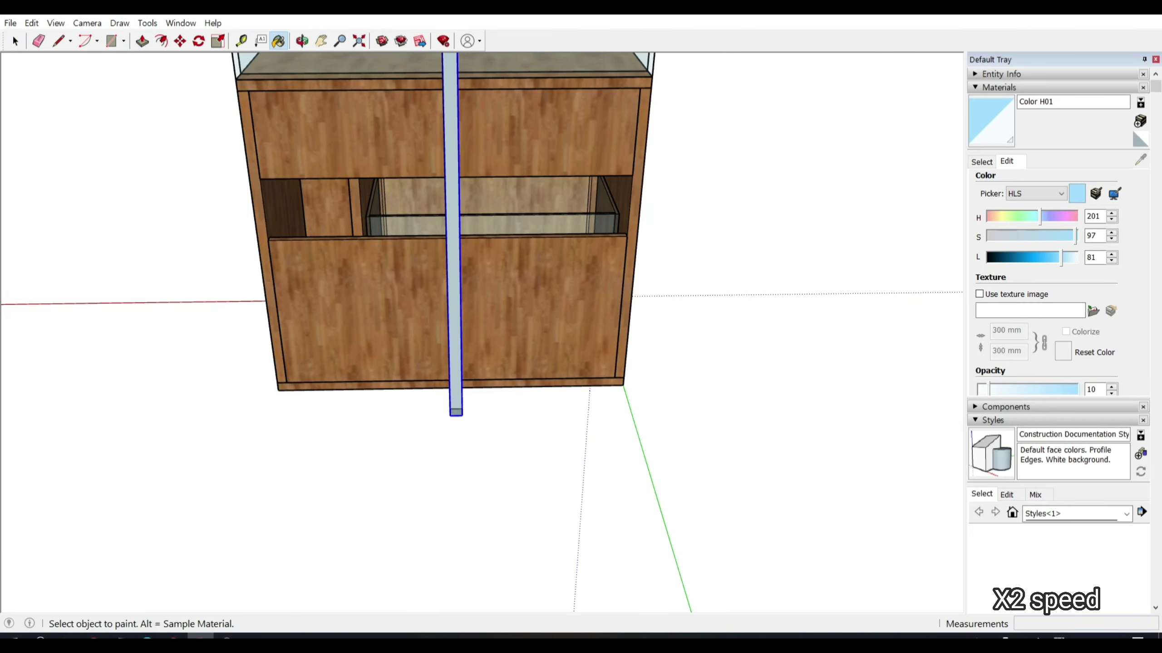
left_click(982, 161)
left_click(1126, 181)
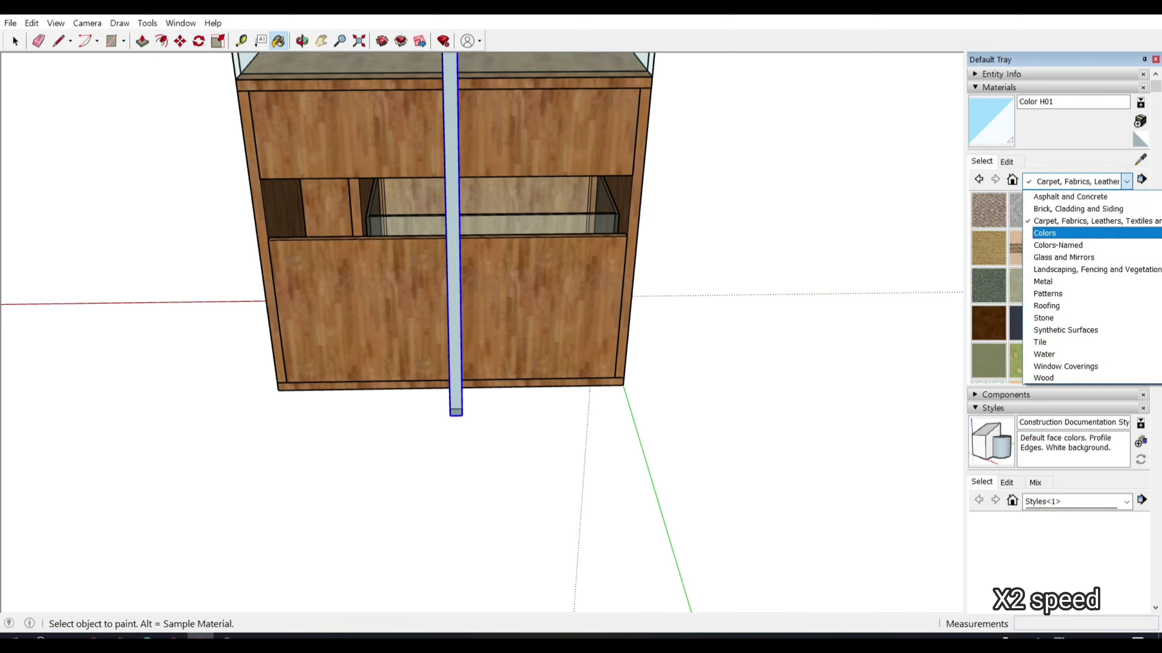
left_click(1037, 233)
scroll(1100, 332, "down", 10)
left_click(1101, 319)
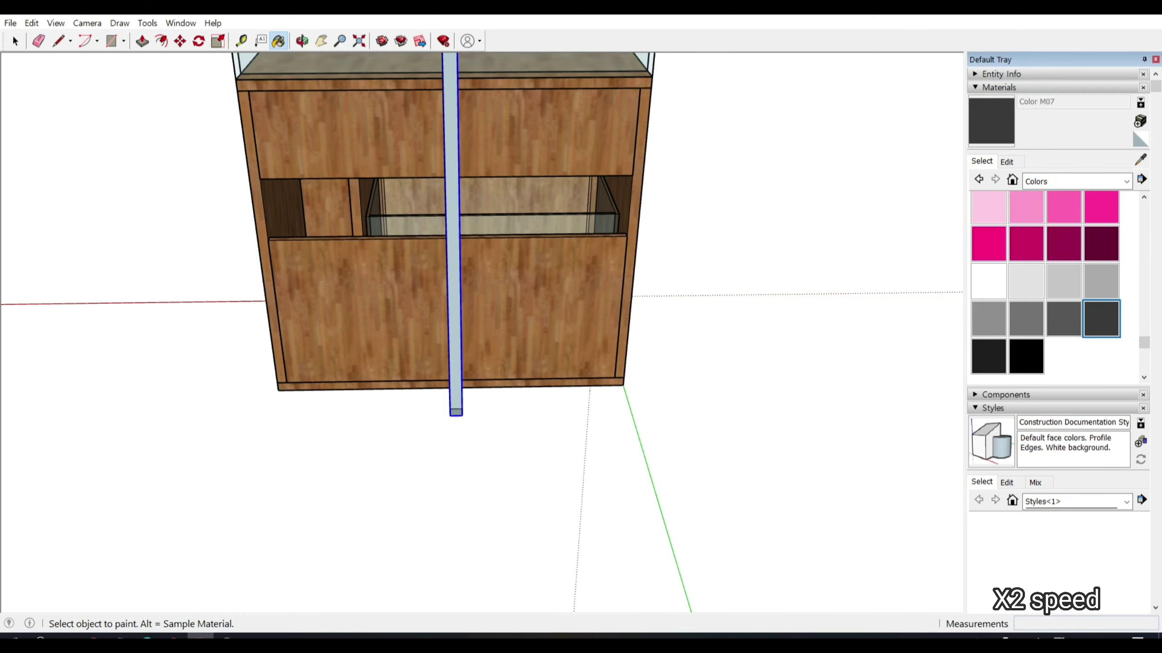
left_click(454, 274)
middle_click_drag(454, 274, 485, 293)
key("space")
key("ctrl+z")
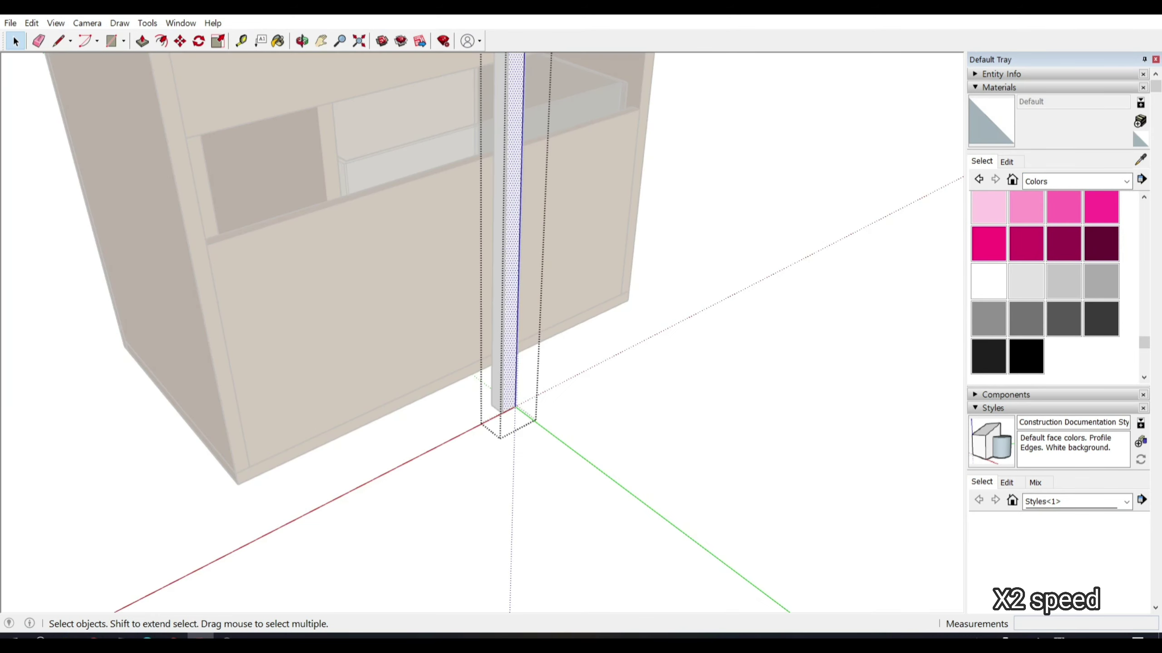
key("Escape")
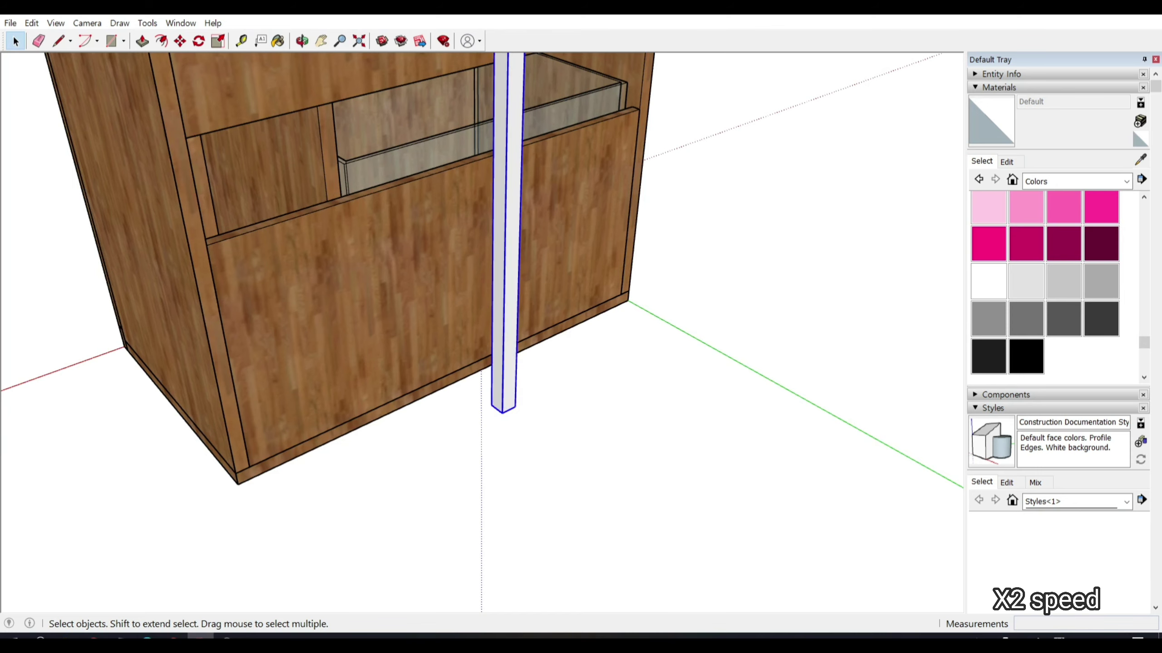
left_click(1063, 319)
left_click(506, 229)
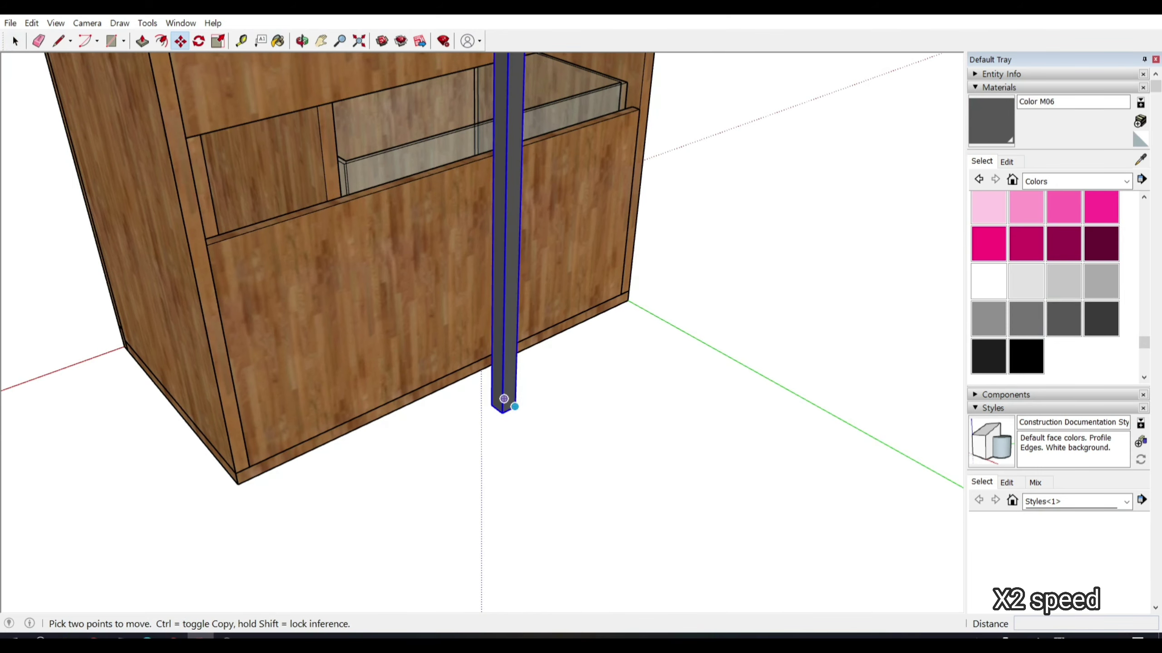
scroll(504, 399, "up", 3)
scroll(504, 398, "up", 3)
Step: Move the column into position against the cabinet
left_click(492, 393)
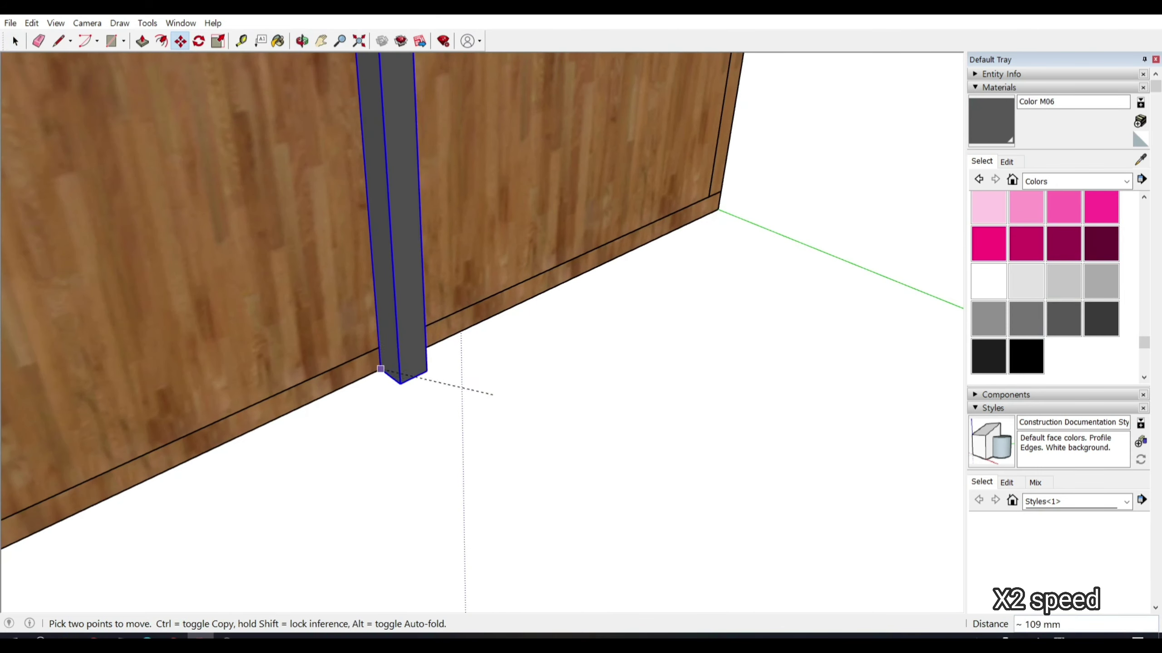
scroll(493, 394, "down", 3)
left_click(480, 359)
key("space")
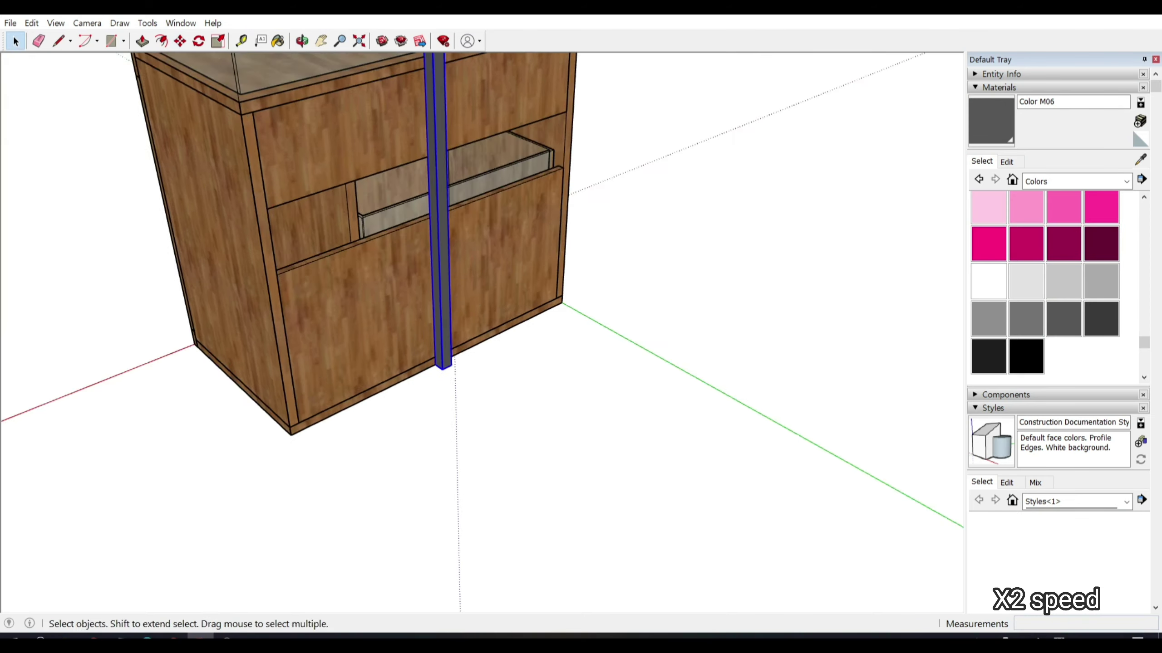
scroll(458, 320, "down", 3)
mouse_move(458, 320)
middle_mouse_down("shift")
mouse_move(411, 366)
mouse_move(394, 407)
mouse_move(411, 275)
middle_mouse_up("shift")
Step: Move the dark column to its final spot and raise its top above the tank rim
key("m")
left_click(377, 437)
left_click(386, 373)
double_click(446, 275)
scroll(416, 320, "up", 3)
key("p")
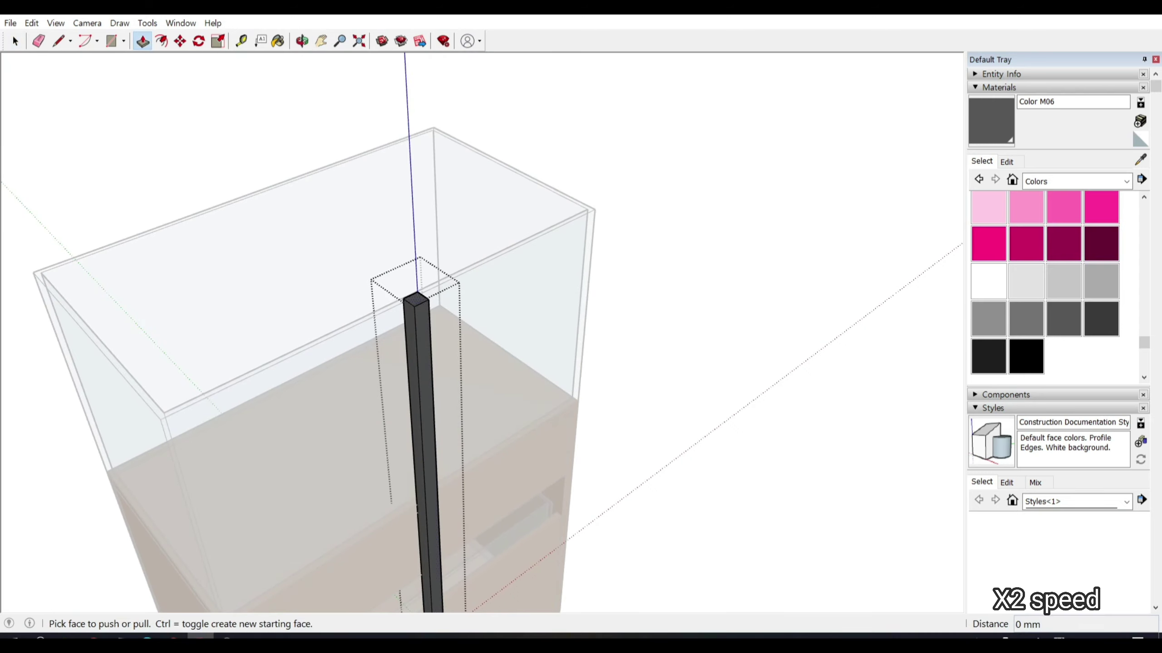
left_click(416, 297)
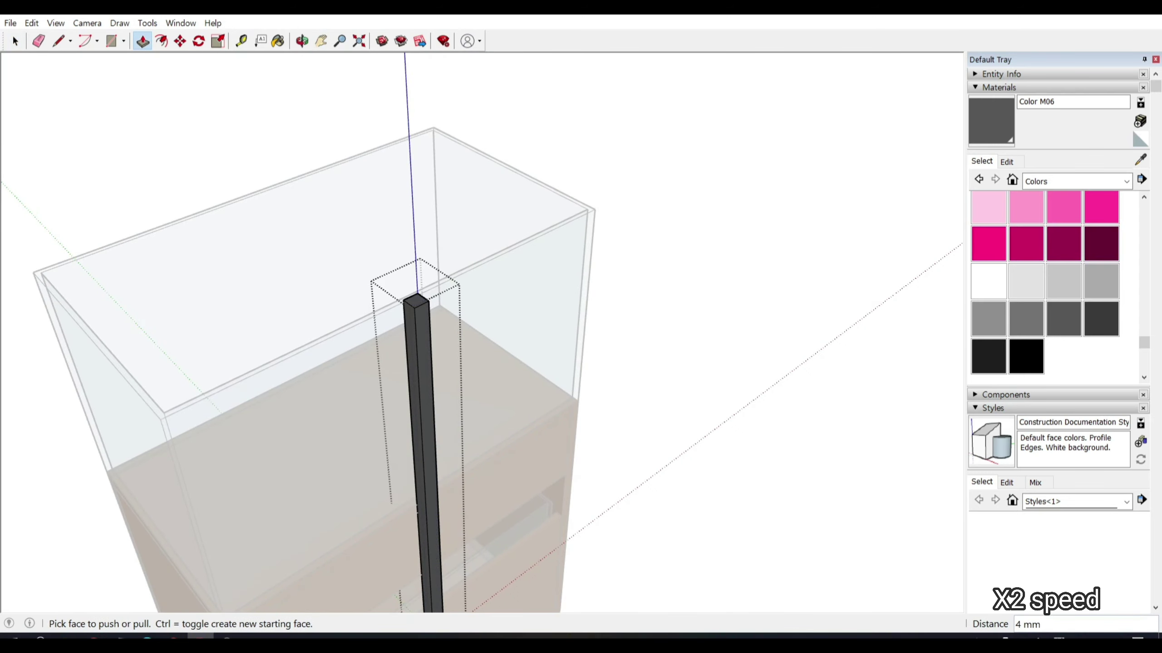
key("Return")
key("space")
Step: Draw a 30x30 mm square on the column top and extrude it 200 mm as the arm
scroll(457, 320, "down", 3)
middle_click_drag(458, 321, 640, 229)
scroll(686, 206, "up", 3)
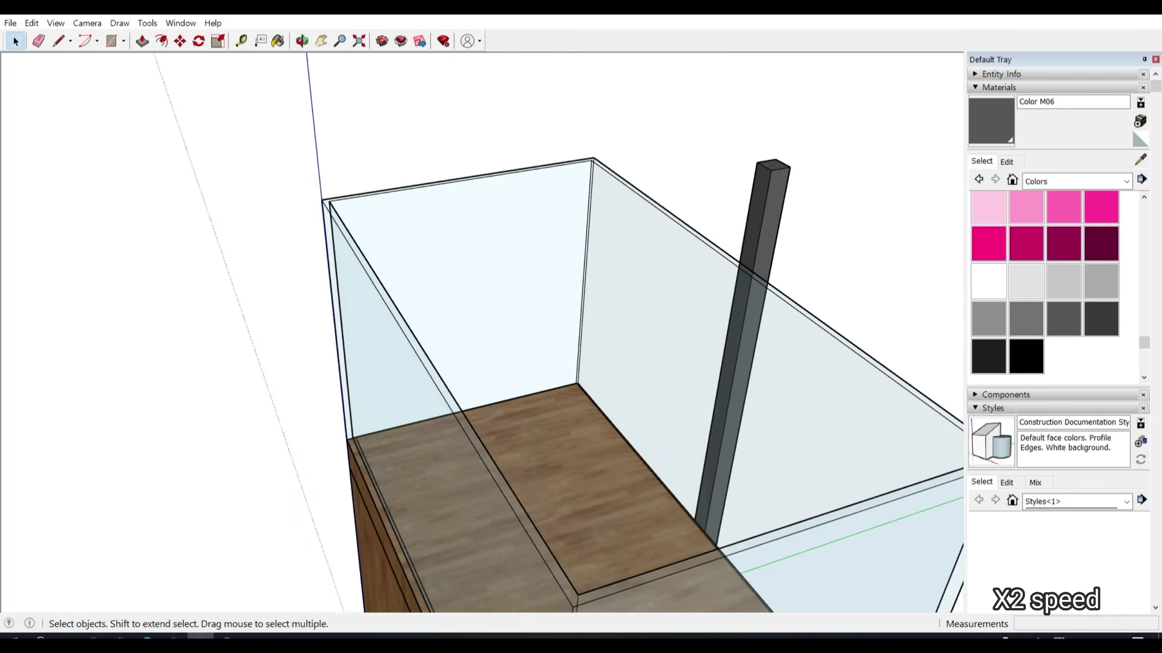
key("r")
left_click(734, 167)
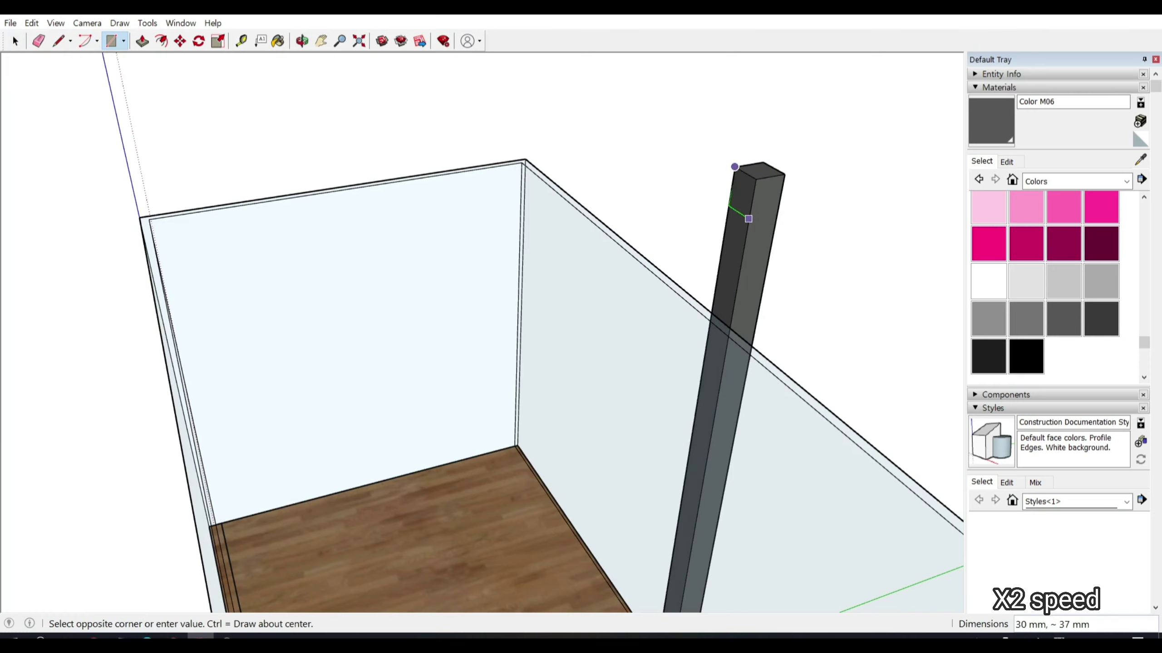
key("Return")
key("p")
left_click(741, 192)
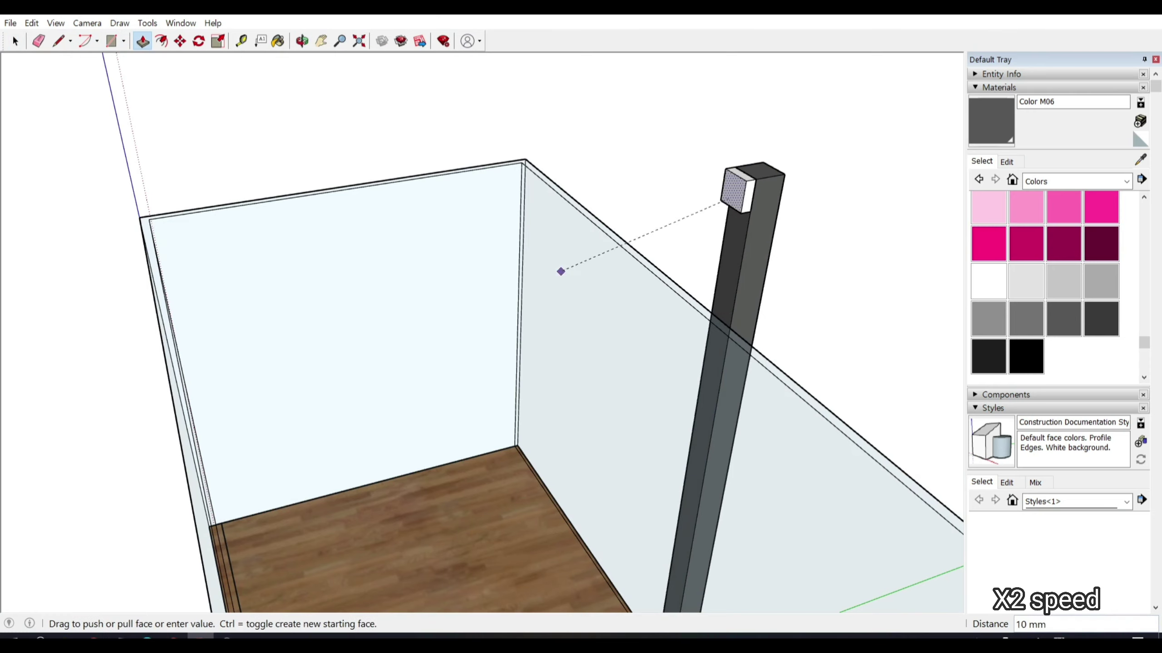
key("Return")
scroll(503, 320, "down", 3)
middle_click_drag(457, 320, 594, 343, "shift")
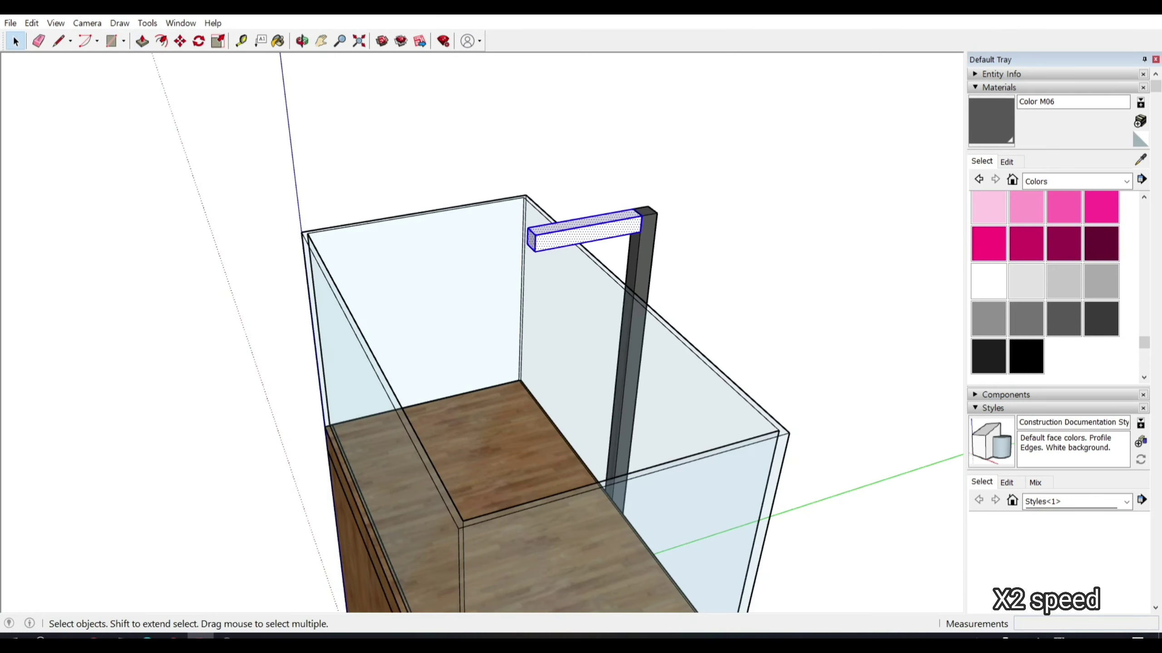
mouse_move(503, 320)
middle_mouse_down()
mouse_move(402, 251)
mouse_move(457, 298)
mouse_move(402, 206)
mouse_move(457, 275)
mouse_move(435, 252)
middle_mouse_up()
Step: Draw a trial 400x20 rectangle beside the cabinet, delete it, and reframe the tank
key("r")
left_click(541, 497)
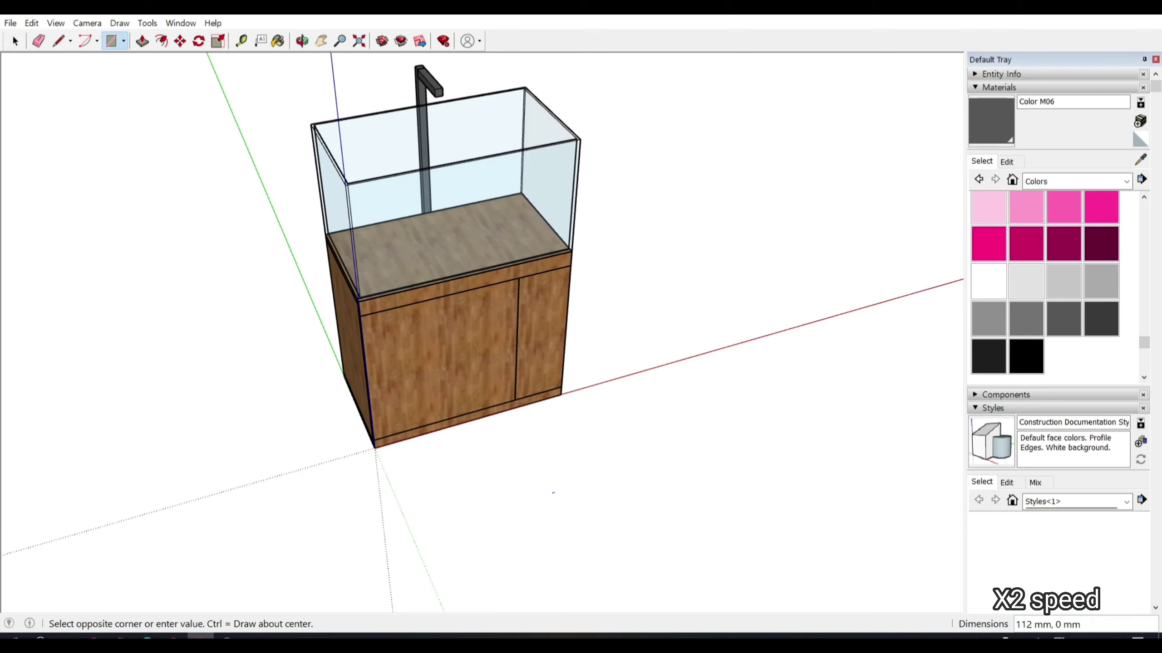
key("Return")
key("space")
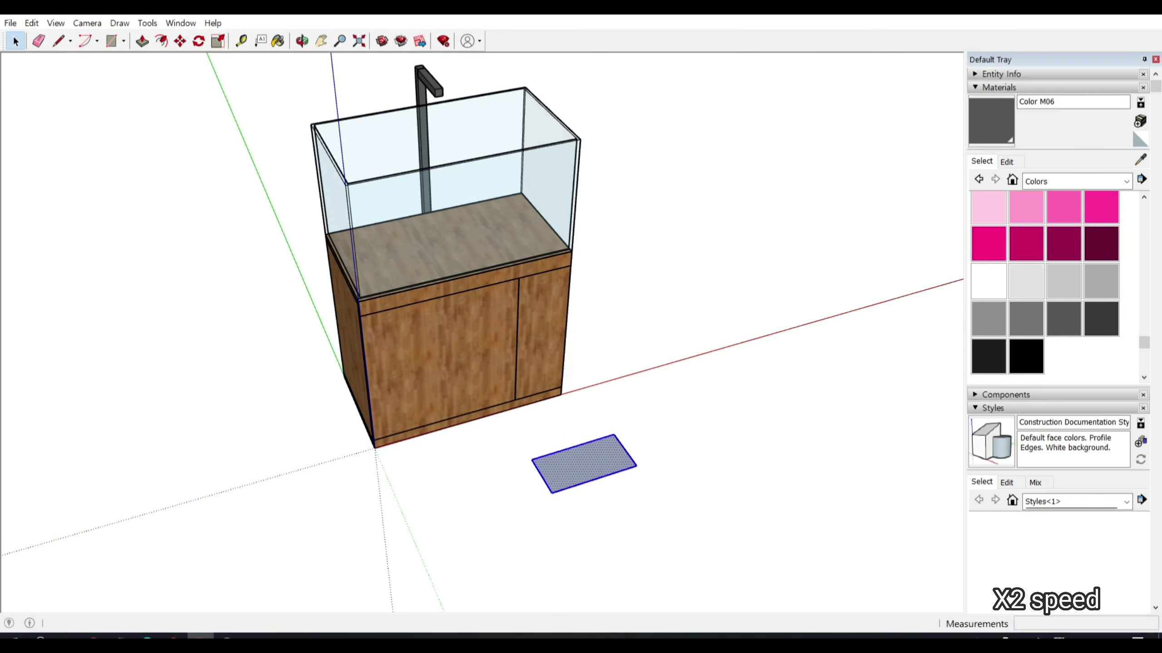
key("Delete")
key("h")
mouse_move(457, 275)
middle_mouse_down()
mouse_move(412, 256)
mouse_move(364, 215)
middle_mouse_up()
Step: Draw a rectangle over the tank's back glass, undoing a trial 31 mm extrusion
key("c")
key("r")
left_click(317, 172)
left_click(606, 415)
key("p")
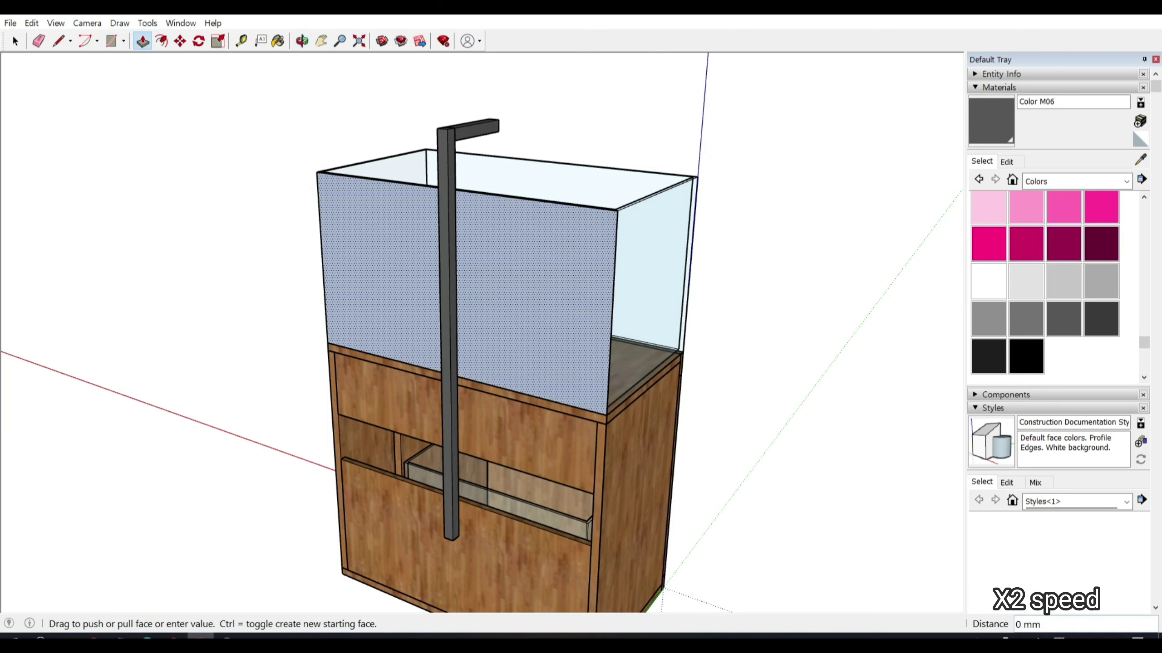
key("ctrl+z")
Step: Paint the back panel dark grey with Color M06 and check the tank and pipe
key("space")
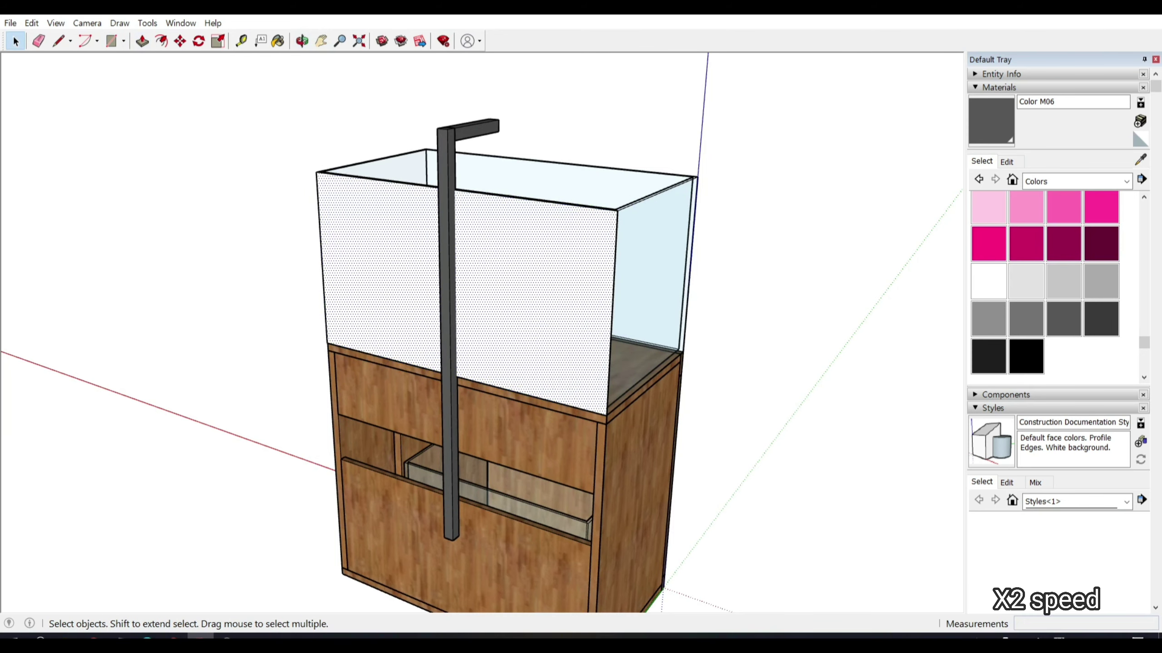
key("b")
left_click(525, 297)
key("space")
middle_click_drag(480, 321, 366, 302)
scroll(365, 302, "up", 3)
mouse_move(480, 321)
middle_mouse_down("shift")
mouse_move(526, 228)
mouse_move(480, 275)
middle_mouse_up("shift")
Step: Try copying and moving the lamp post, then cancel so it stays in place
left_click(301, 461)
key("ctrl")
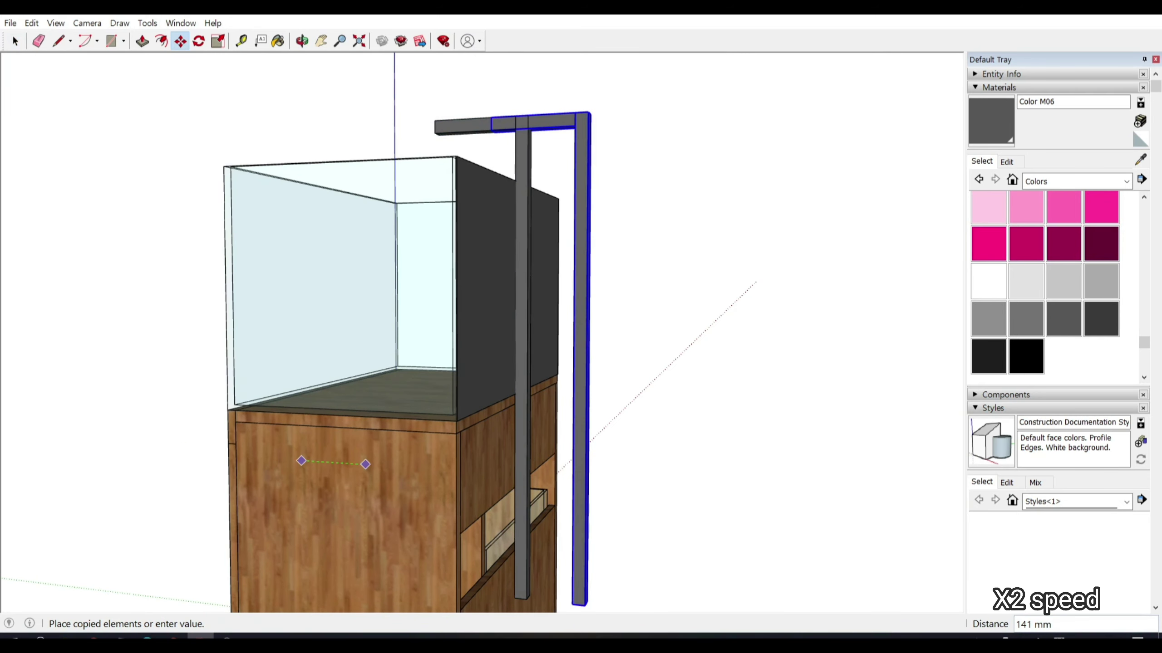
key("Escape")
key("space")
key("m")
left_click(518, 594)
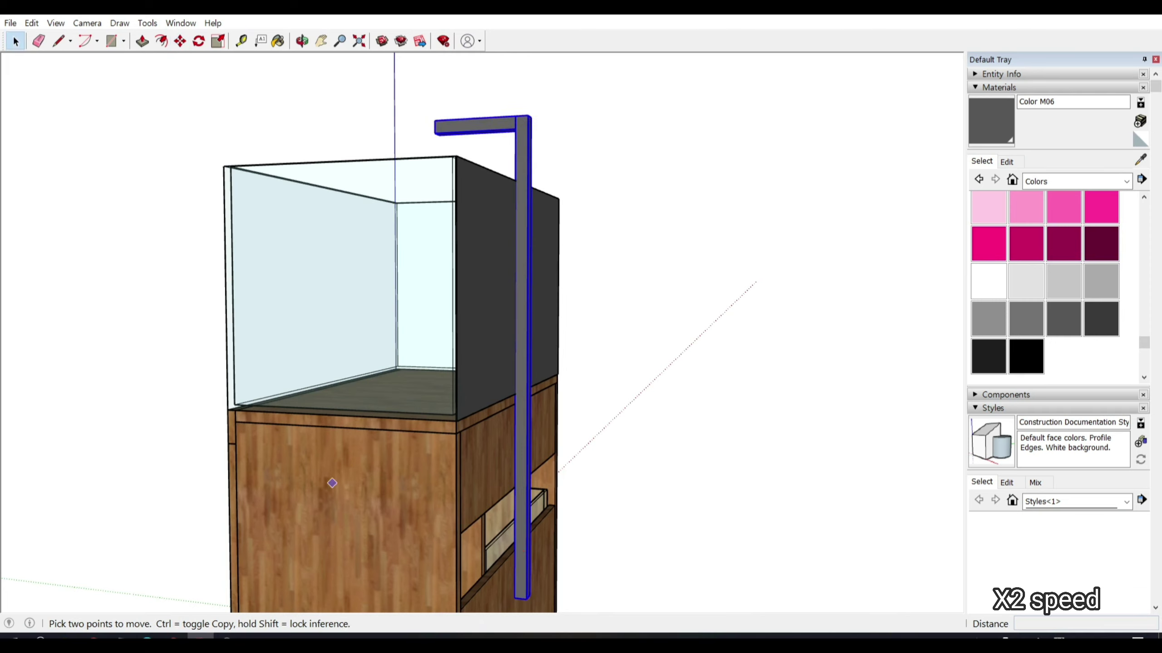
key("Escape")
key("space")
Step: Orbit and pan to frame the tank on its cabinet, then open the Tools menu
scroll(503, 320, "down", 5)
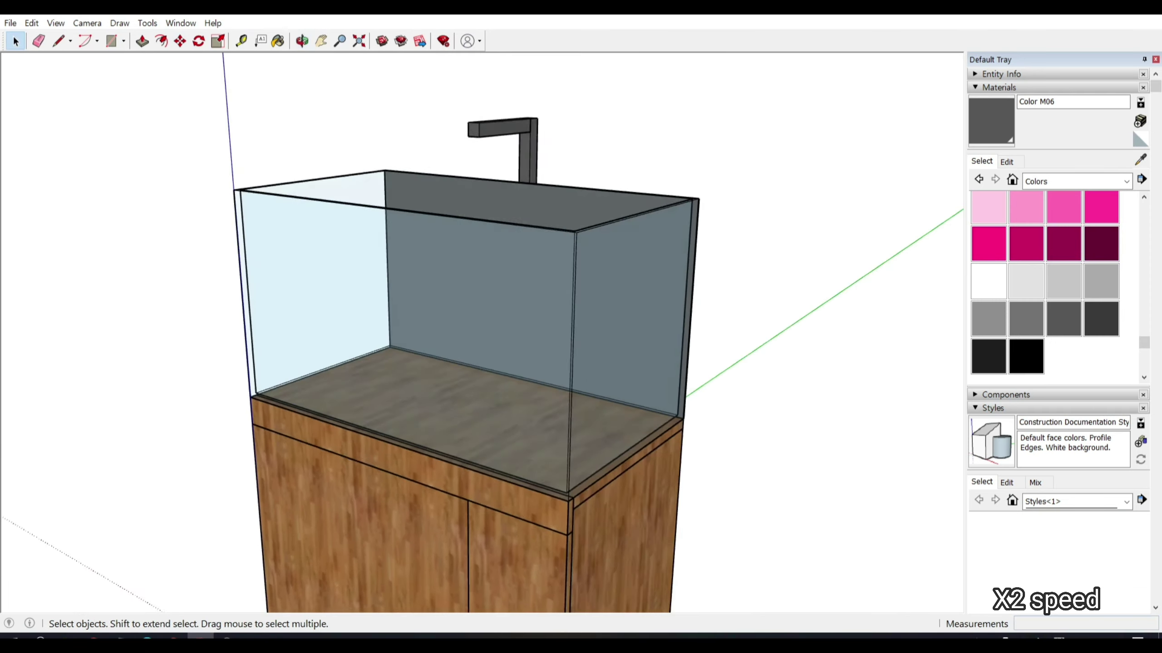
mouse_move(503, 321)
middle_mouse_down()
mouse_move(448, 316)
mouse_move(480, 330)
middle_mouse_up()
left_click_drag(480, 330, 478, 304)
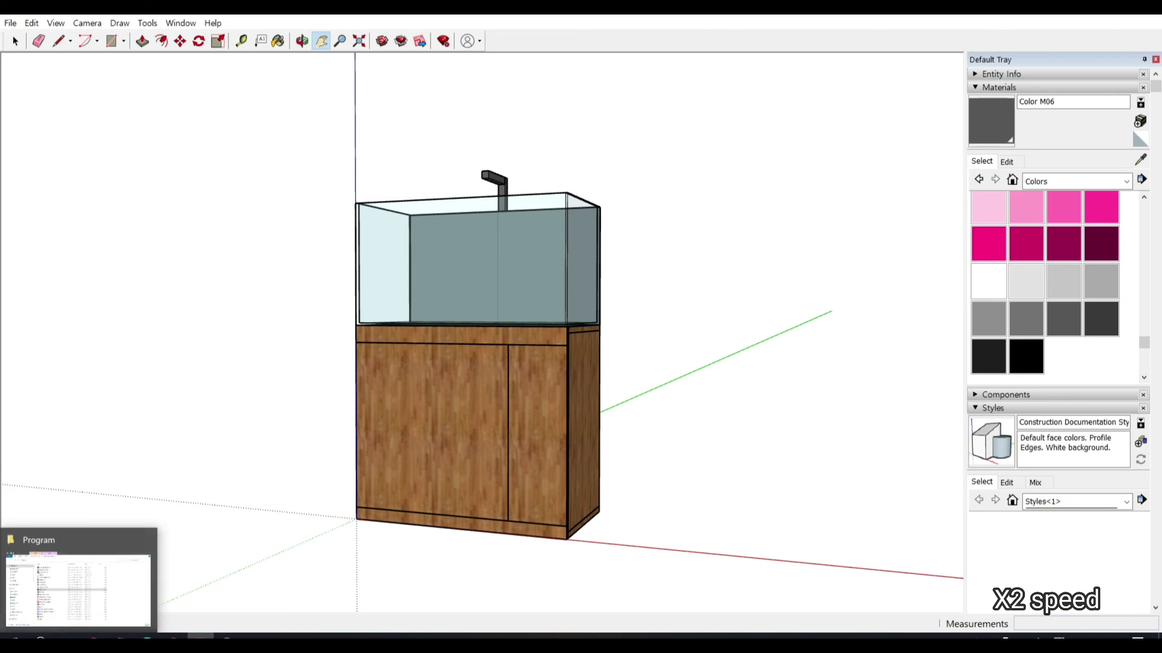
middle_click_drag(480, 320, 471, 348)
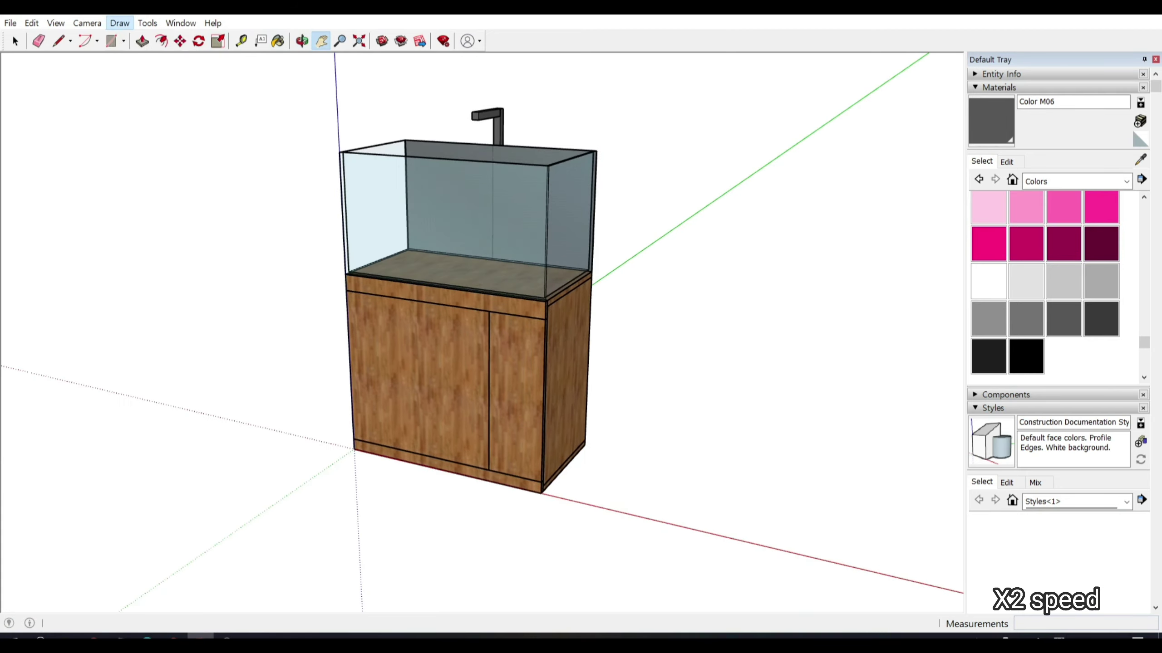
left_click(87, 23)
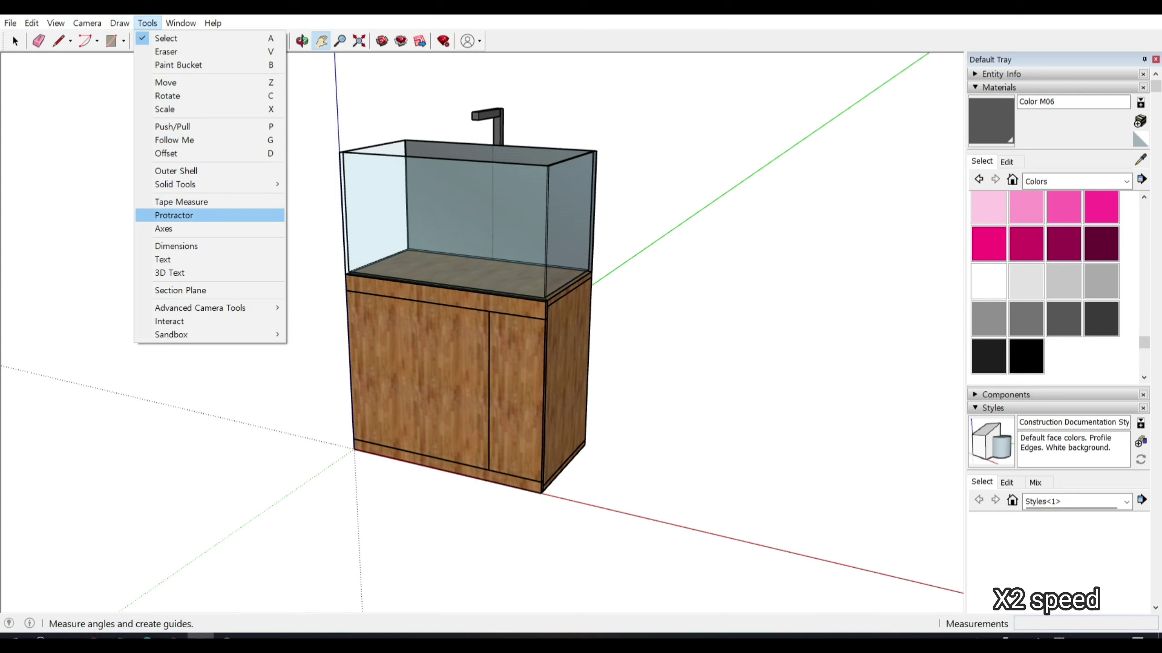
Step: Dimension the cabinet height as 800 mm, placed to the cabinet's left
left_click(176, 246)
scroll(354, 446, "up", 5)
left_click(356, 445)
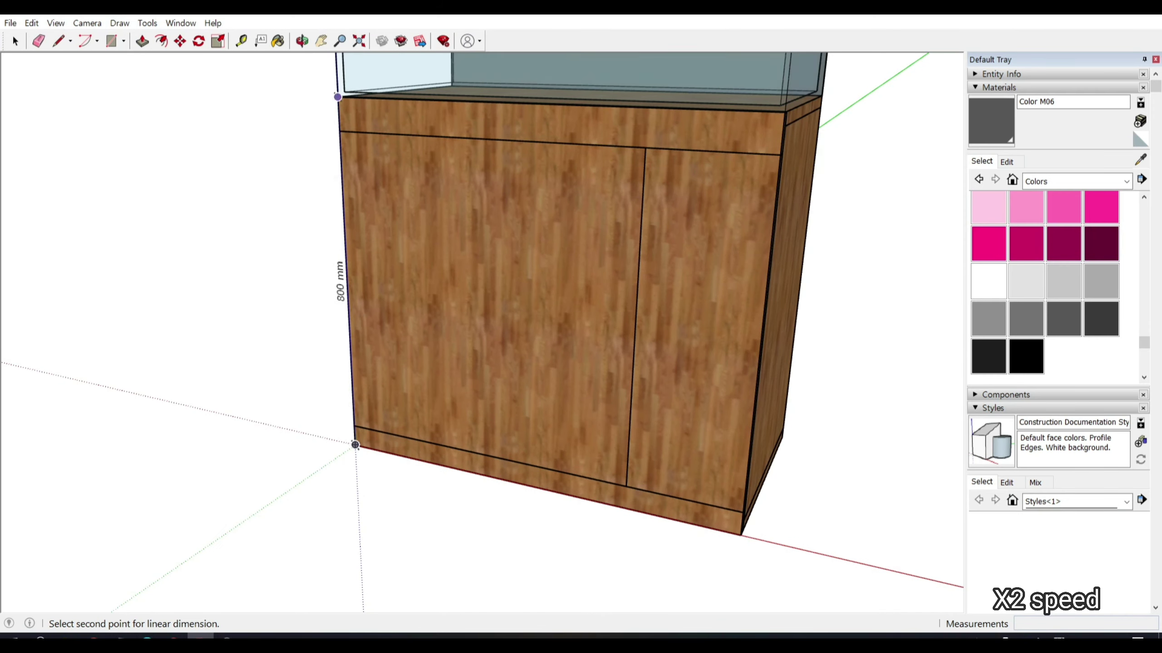
left_click(339, 97)
left_click(300, 256)
middle_click_drag(299, 257, 299, 519, "shift")
Step: Add the tank's 900 mm width dimension along its top edge
left_click(337, 359)
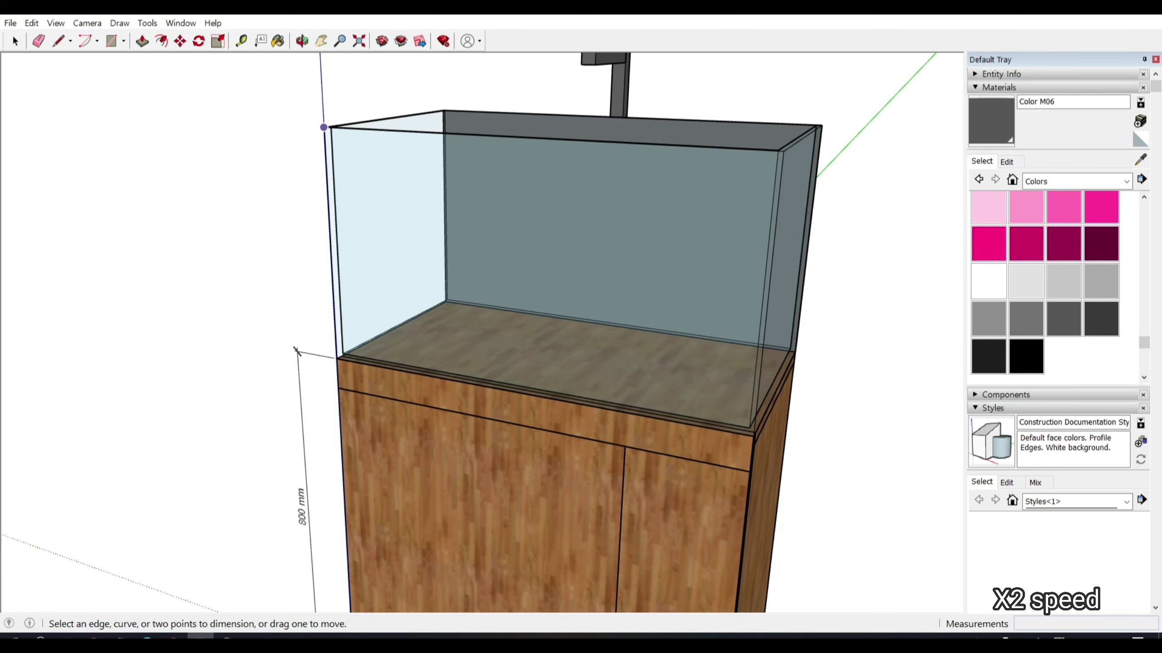
scroll(329, 148, "down", 2)
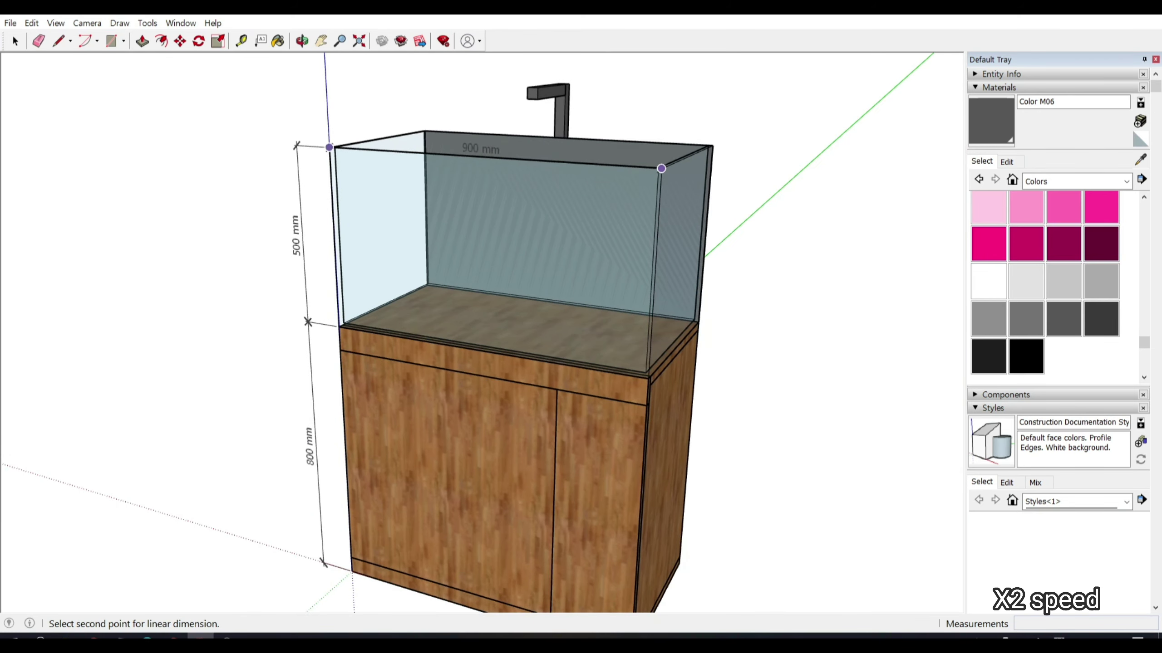
left_click(665, 143)
scroll(504, 275, "down", 2)
middle_click_drag(503, 275, 458, 275)
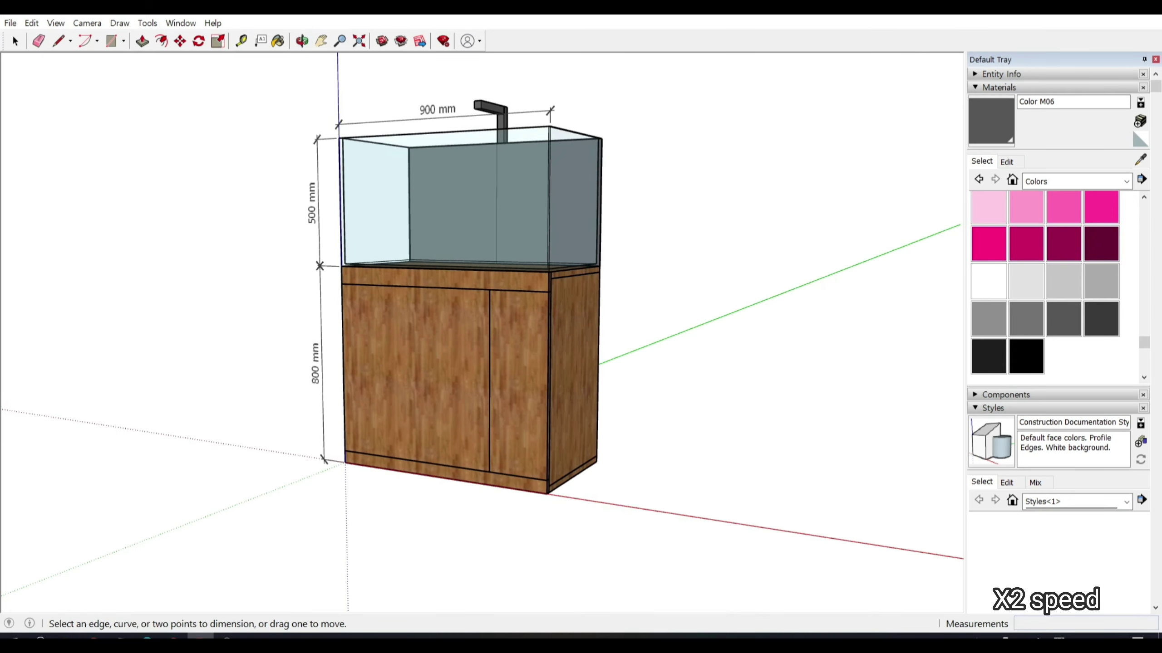
Step: Add a depth dimension along the tank's top right side
left_click(550, 126)
scroll(602, 139, "up", 1)
scroll(602, 139, "up", 3)
scroll(602, 140, "up", 3)
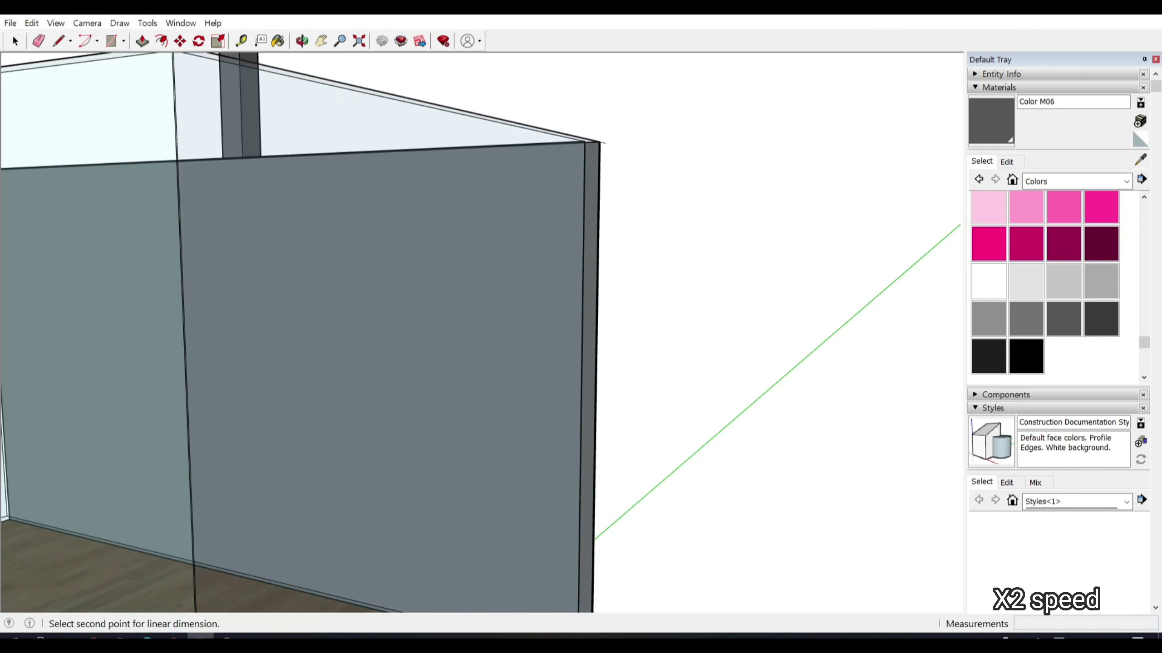
left_click(599, 142)
scroll(599, 142, "down", 3)
middle_click_drag(549, 229, 503, 275)
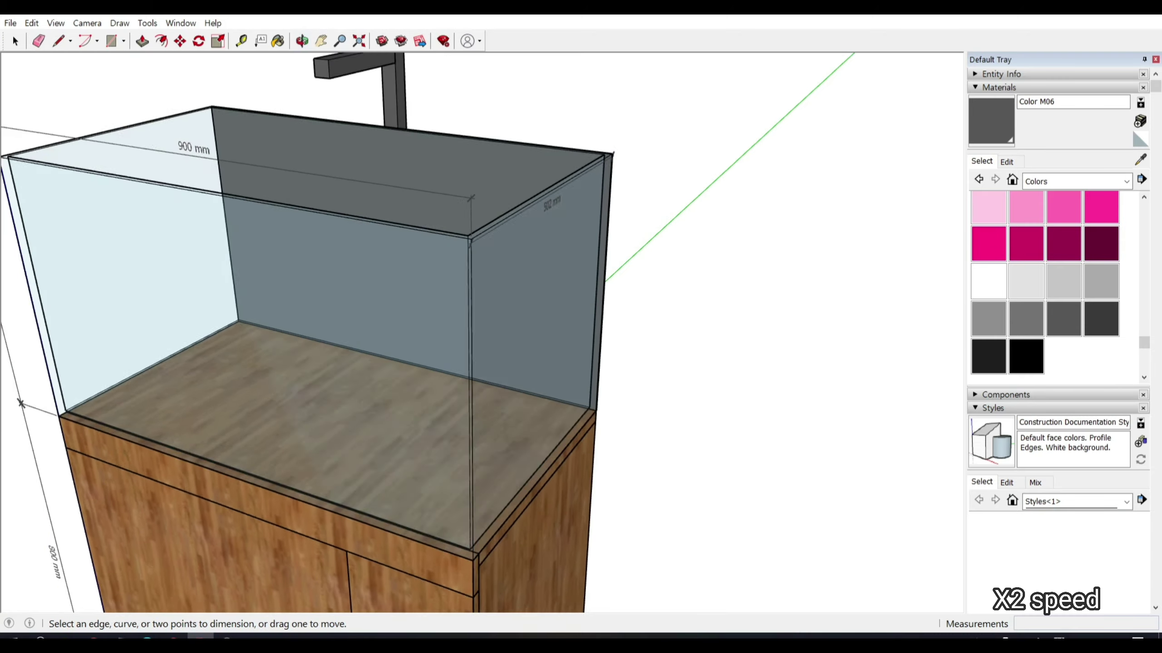
scroll(615, 181, "up", 5)
Step: Reselect Tools > Dimensions, then orbit out to view the whole dimensioned cabinet and tank
key("space")
scroll(480, 320, "down", 2)
scroll(480, 321, "up", 2)
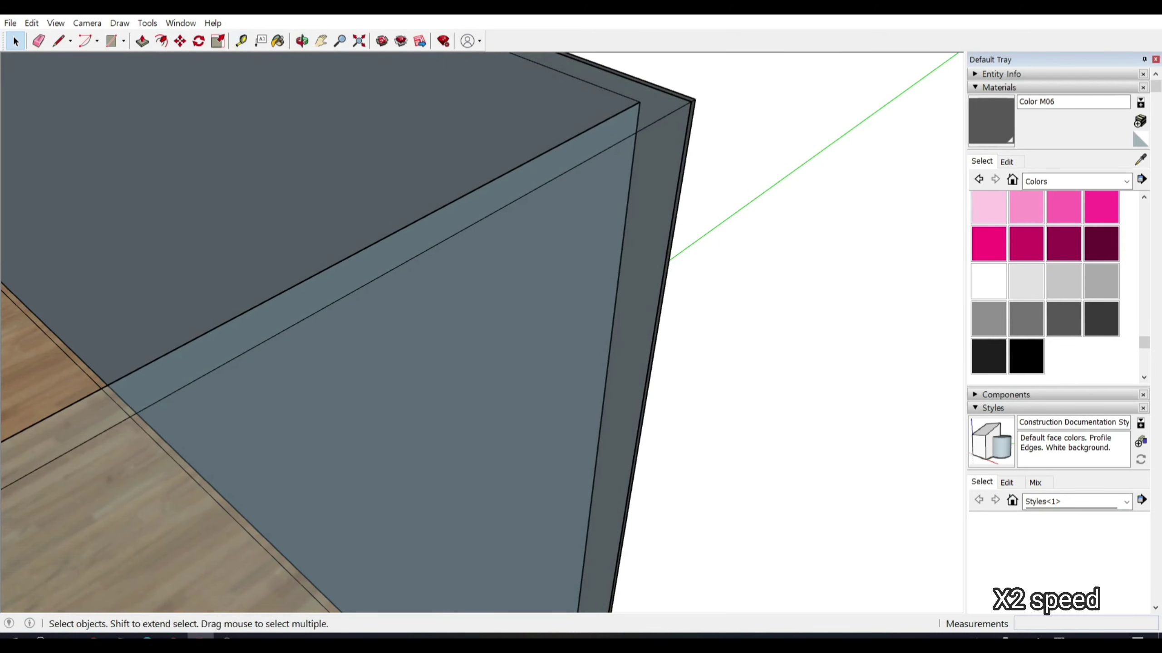
left_click(147, 23)
left_click(176, 246)
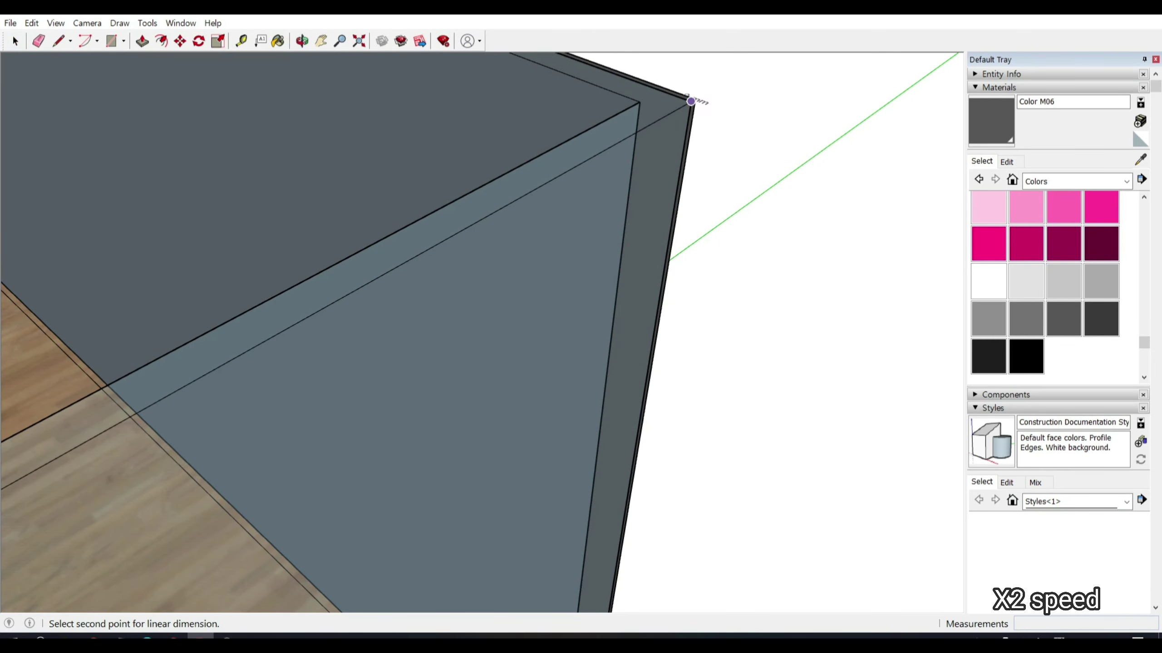
scroll(690, 102, "down", 3)
scroll(358, 308, "up", 3)
scroll(348, 321, "down", 3)
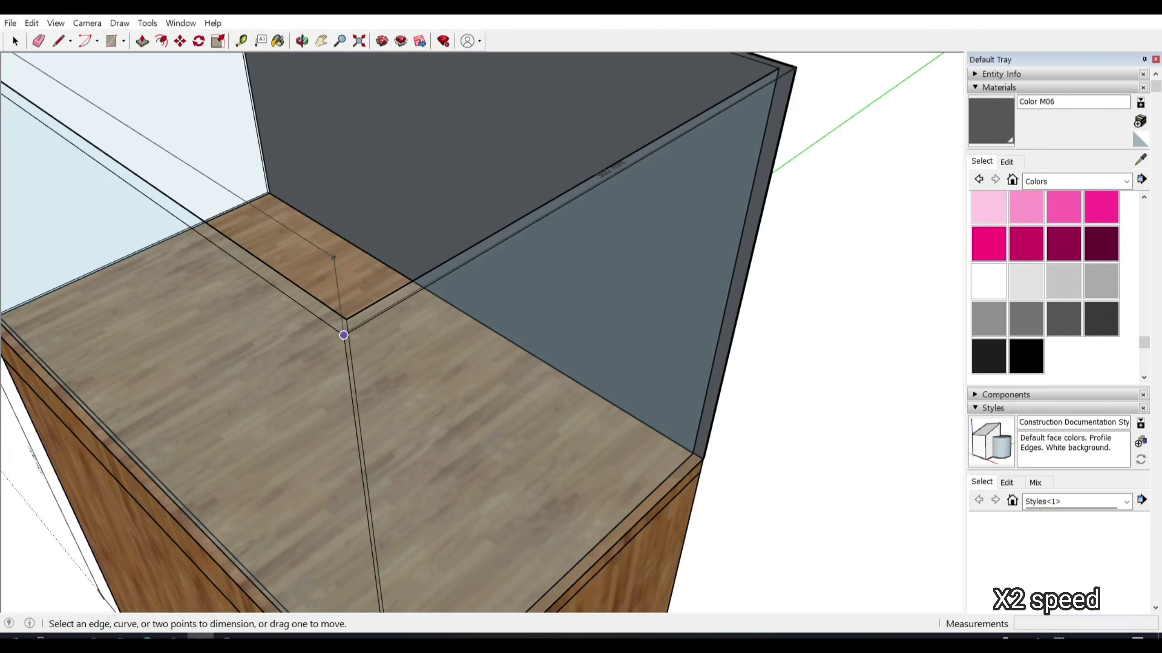
scroll(343, 310, "up", 1)
scroll(343, 309, "down", 1)
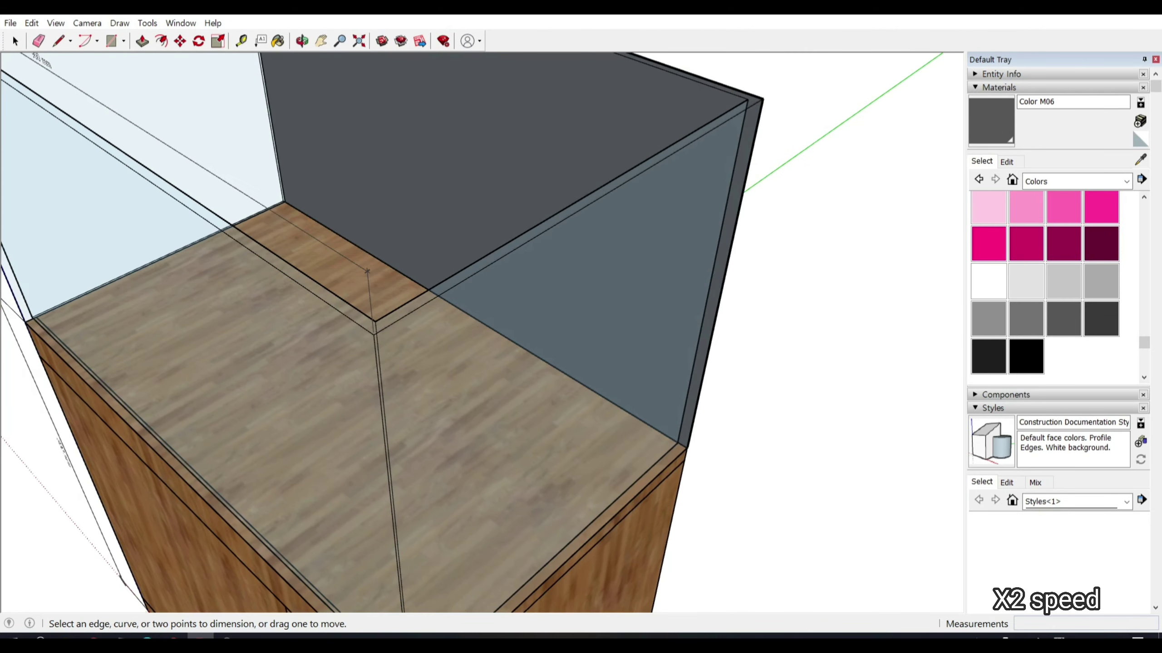
key("space")
middle_click_drag(367, 270, 480, 329)
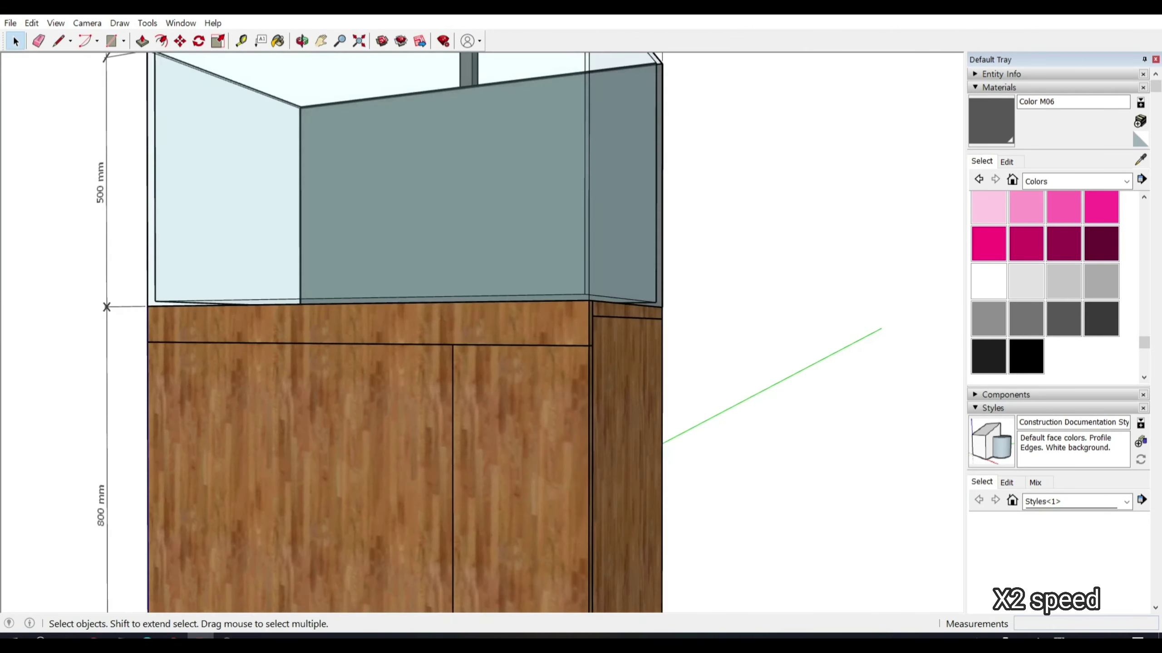